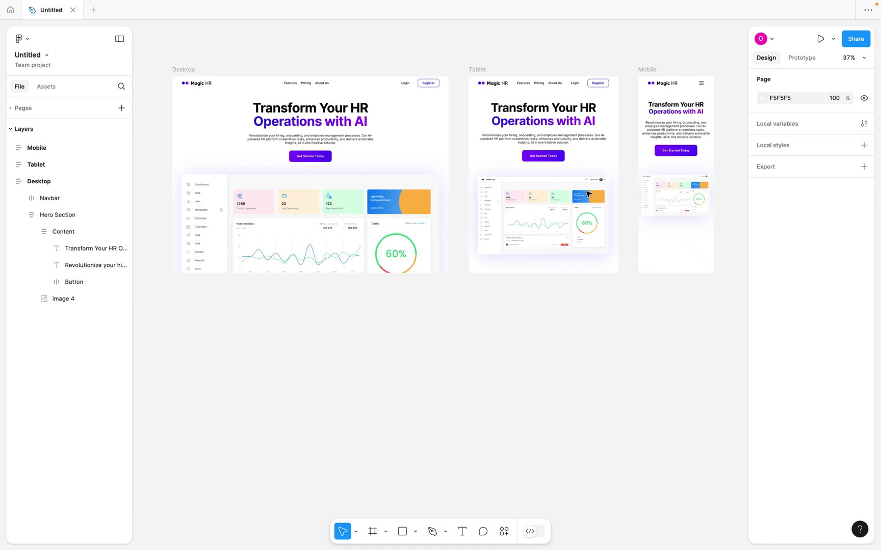
Inspect the Desktop, Tablet and Mobile frames, then move and widen the Desktop frame
left_click(189, 70)
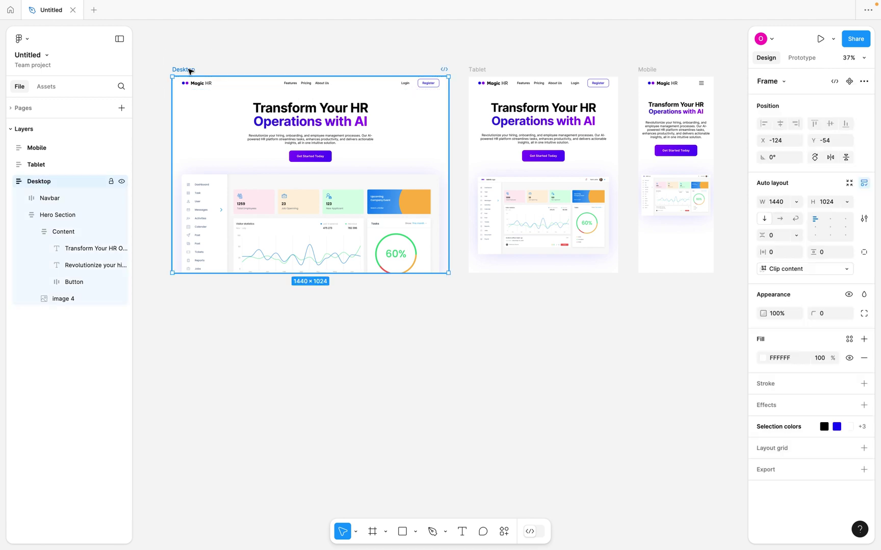
left_click(479, 73)
left_click(646, 71)
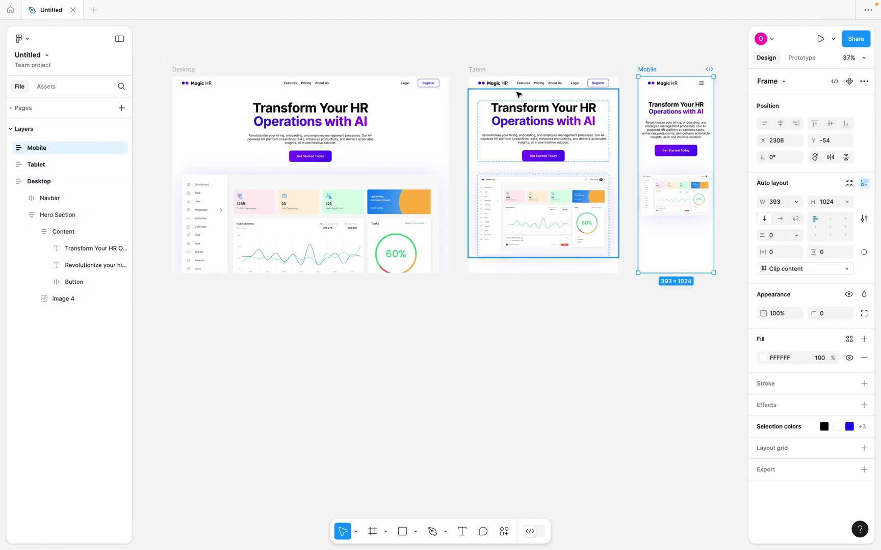
scroll(518, 95, "left", 10)
left_click_drag(417, 90, 256, 115)
left_click_drag(528, 161, 353, 194)
Check the Desktop hero section and Mobile navbar, then undo the Desktop frame's widening
left_click(319, 132)
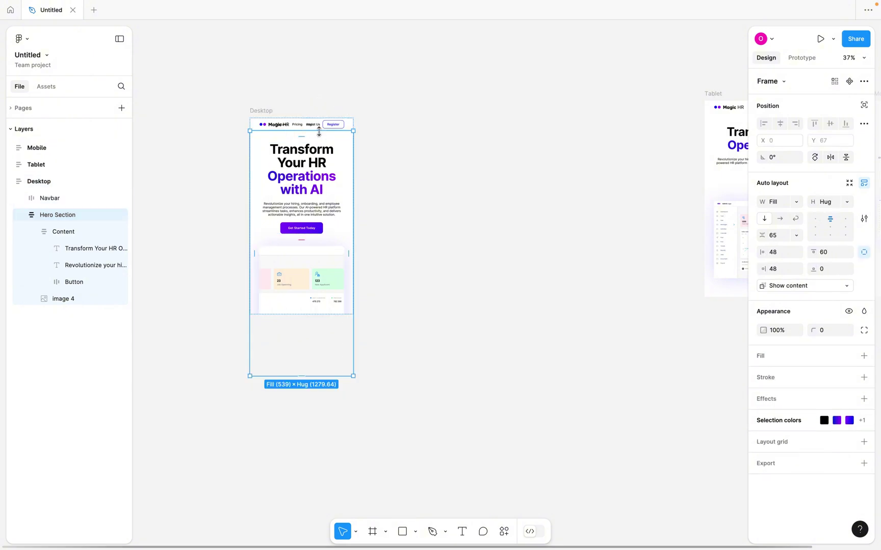
scroll(319, 133, "right", 8)
left_click(518, 127)
scroll(520, 127, "up", 2)
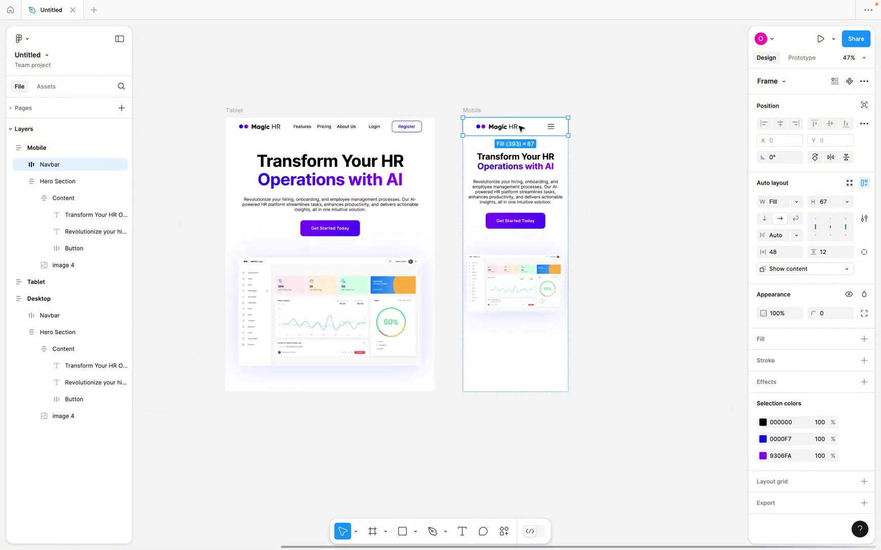
scroll(519, 127, "up", 4)
scroll(520, 128, "down", 4)
scroll(520, 127, "left", 8)
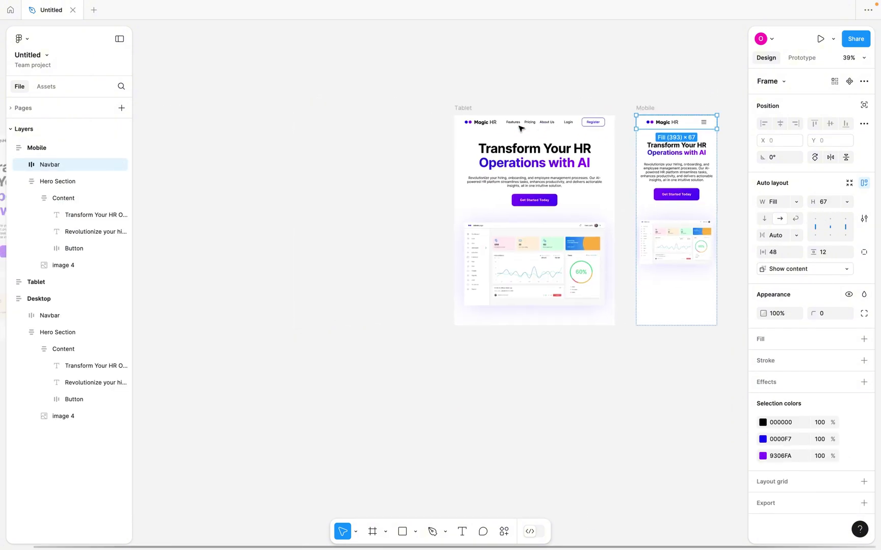
scroll(520, 127, "down", 1)
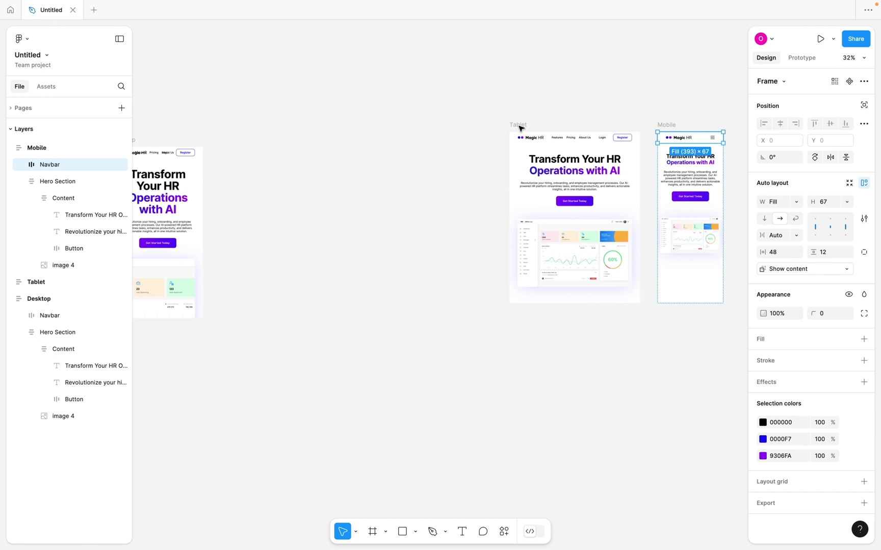
key("ctrl+z")
key("ctrl+z")
key("ctrl+z")
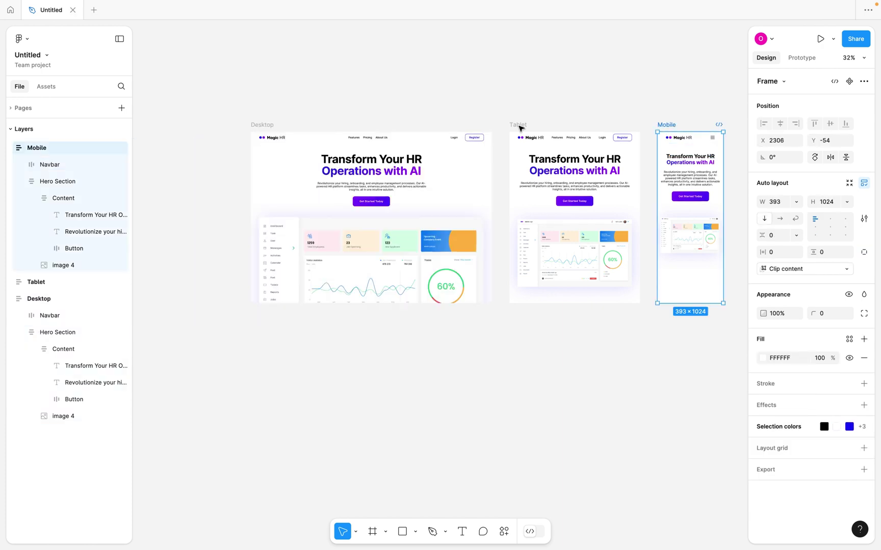
scroll(520, 127, "right", 3)
scroll(520, 127, "down", 1)
key("Escape")
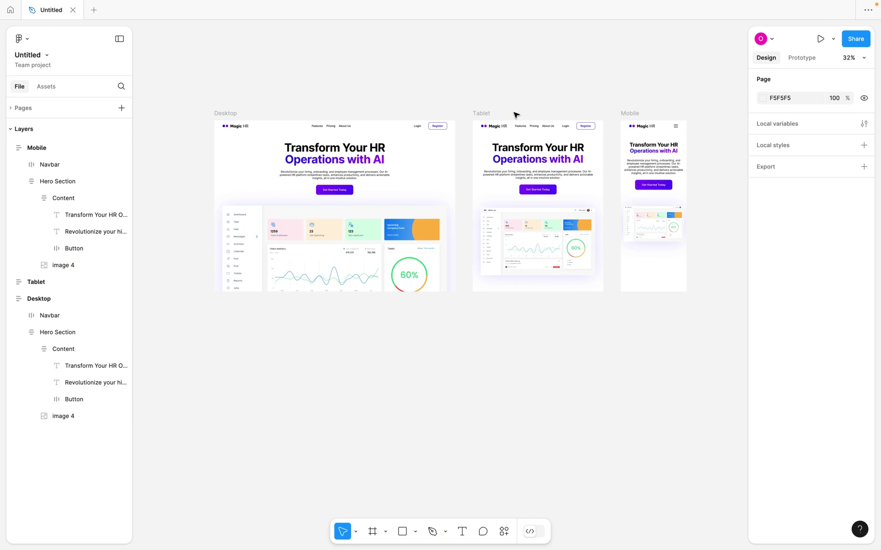
Inspect the Tablet dashboard image, then expand Desktop - 1's child layers in the Layers panel
double_click(527, 221)
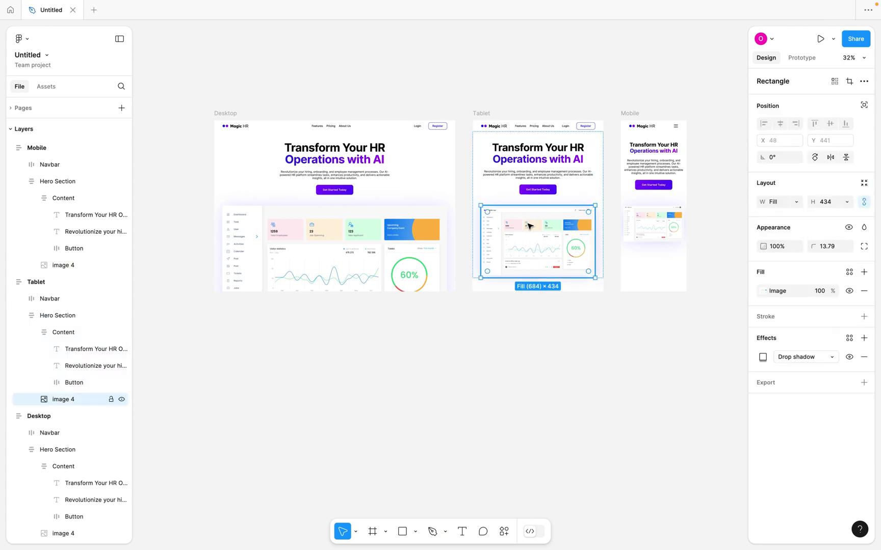
scroll(530, 225, "up", 5)
scroll(529, 226, "up", 5)
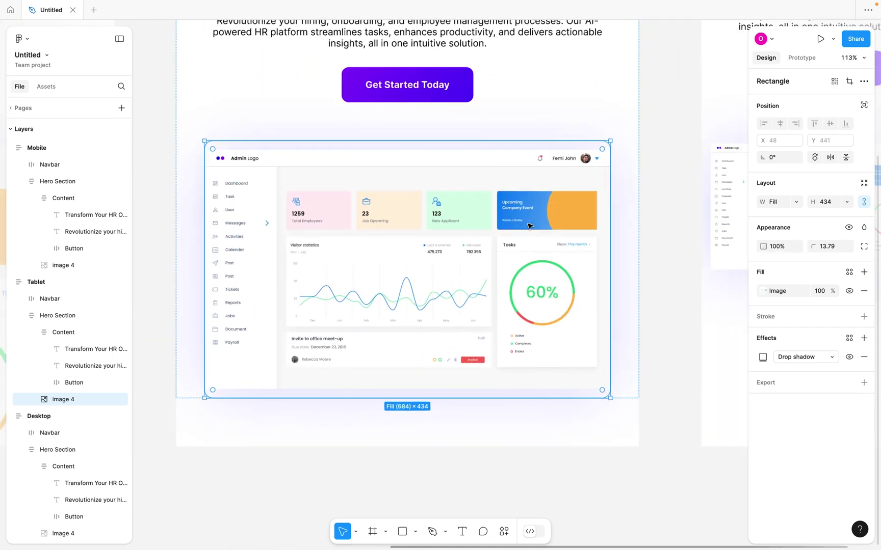
scroll(529, 226, "left", 3)
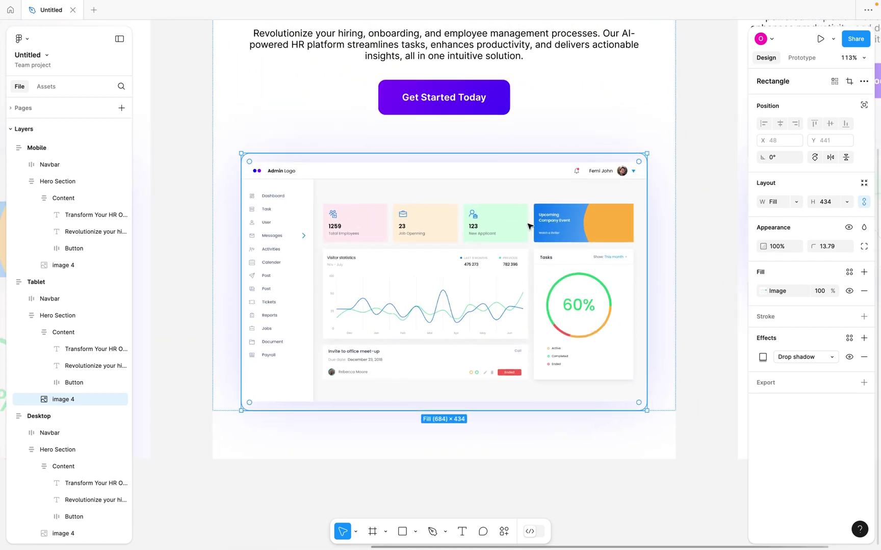
scroll(528, 226, "up", 2)
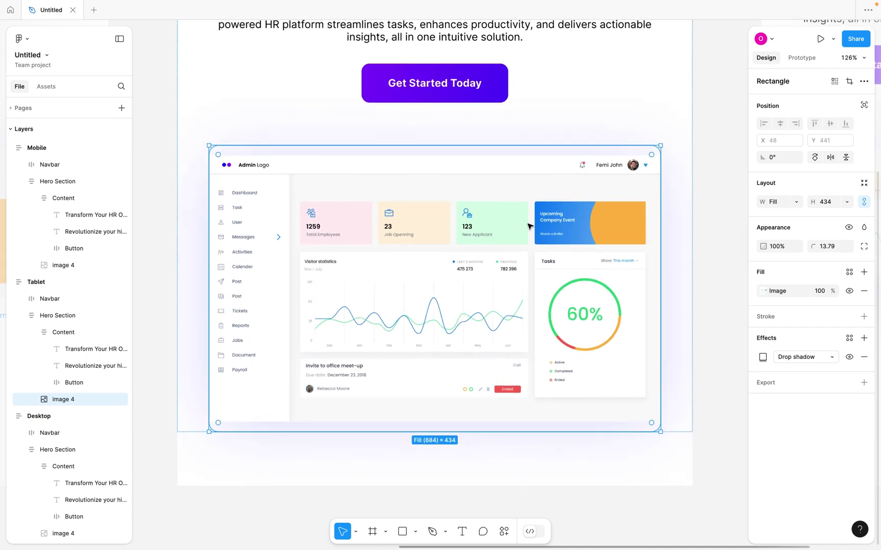
scroll(528, 226, "down", 5)
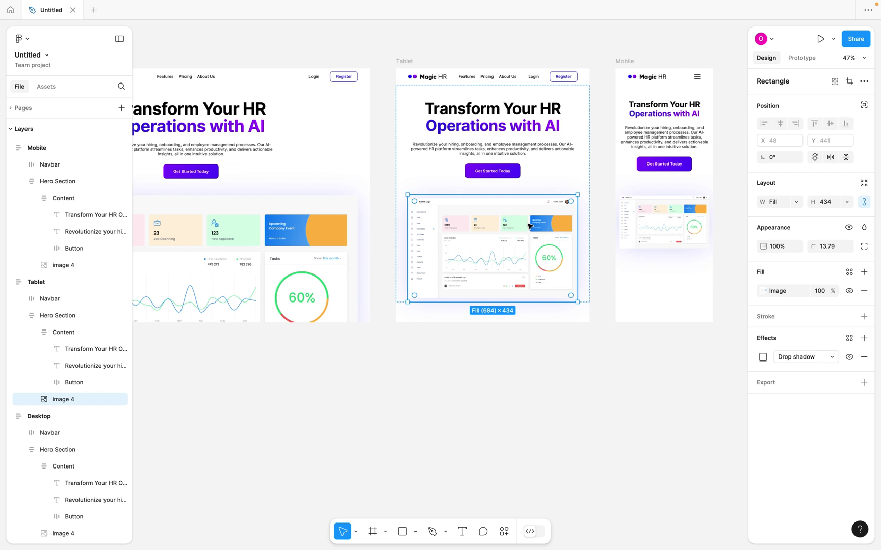
scroll(529, 227, "down", 1)
scroll(529, 226, "left", 3)
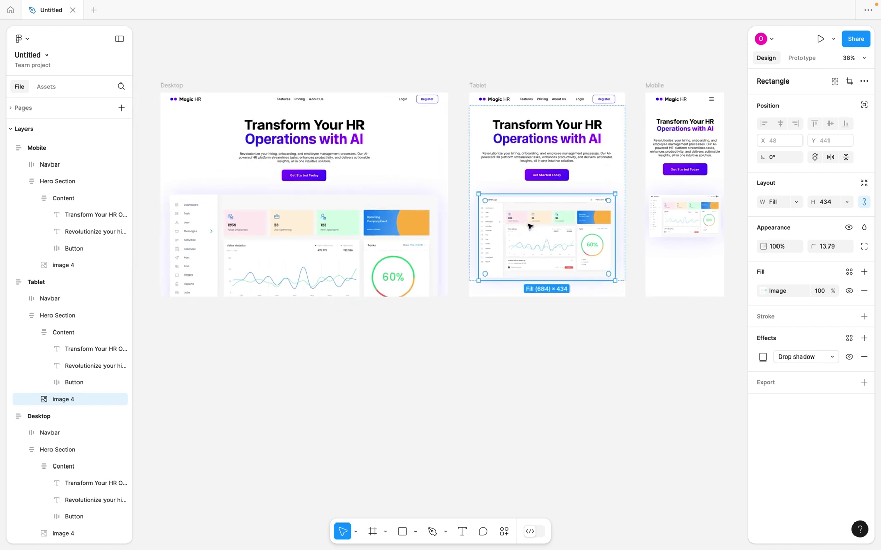
left_click(187, 84)
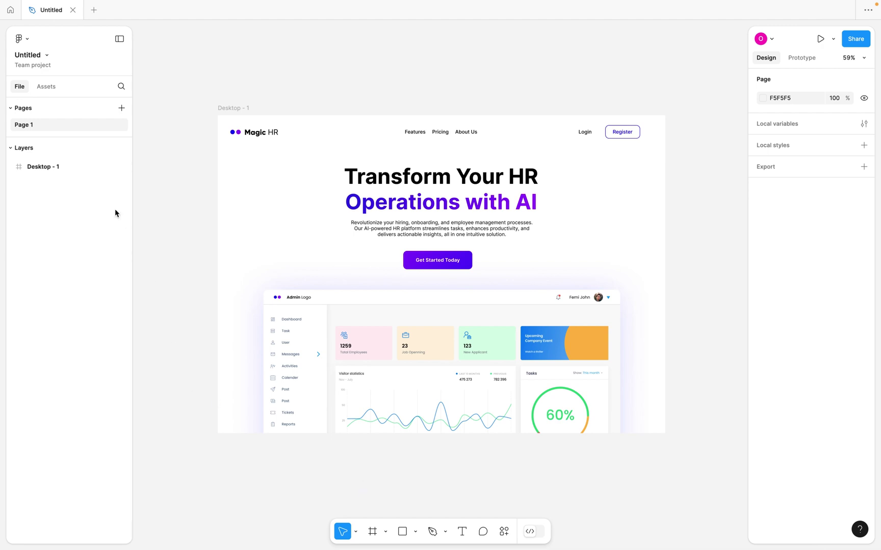
left_click(10, 167)
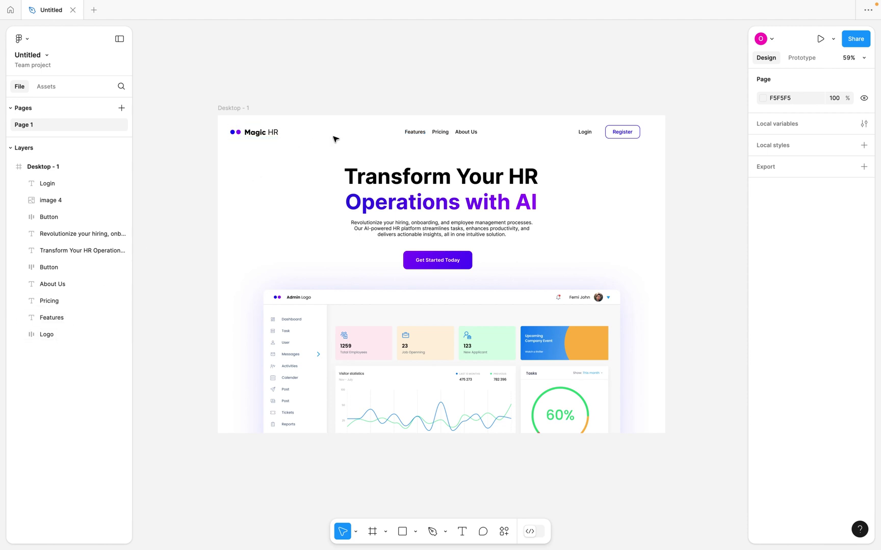
Inspect the Features, Pricing, About Us, Login and Register nav items one by one
scroll(431, 133, "up", 5)
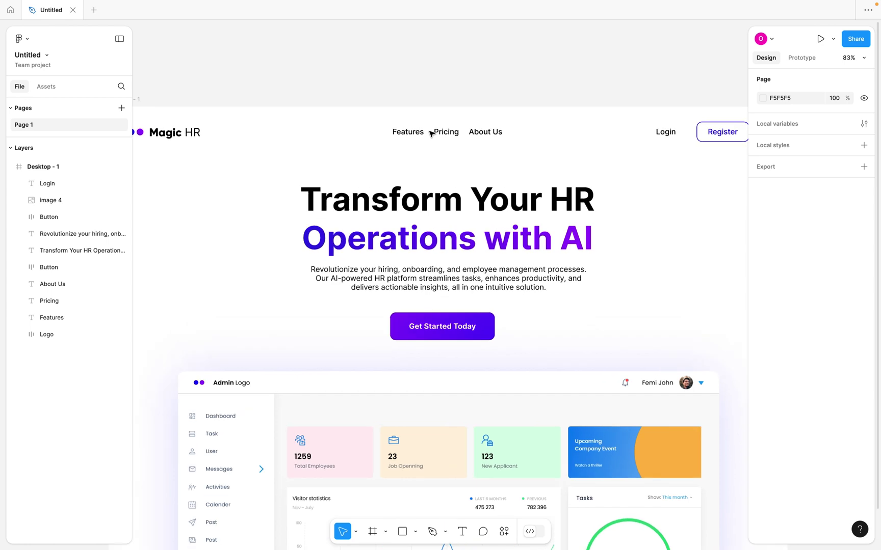
scroll(431, 133, "down", 5)
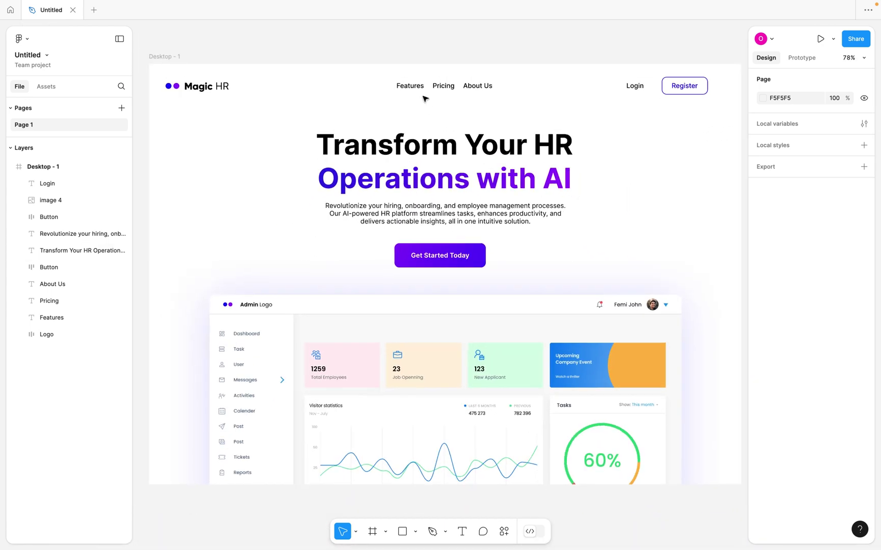
left_click(413, 88)
left_click(441, 87)
left_click(474, 88)
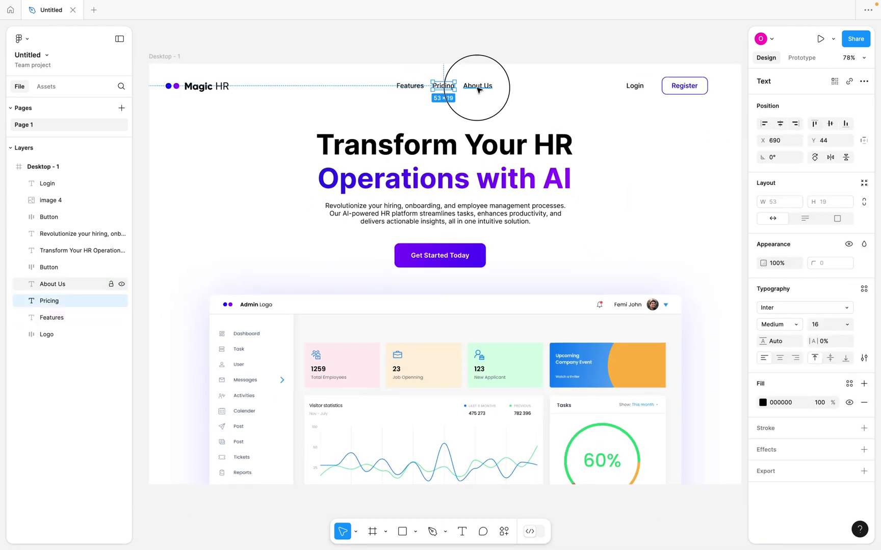
left_click(634, 87)
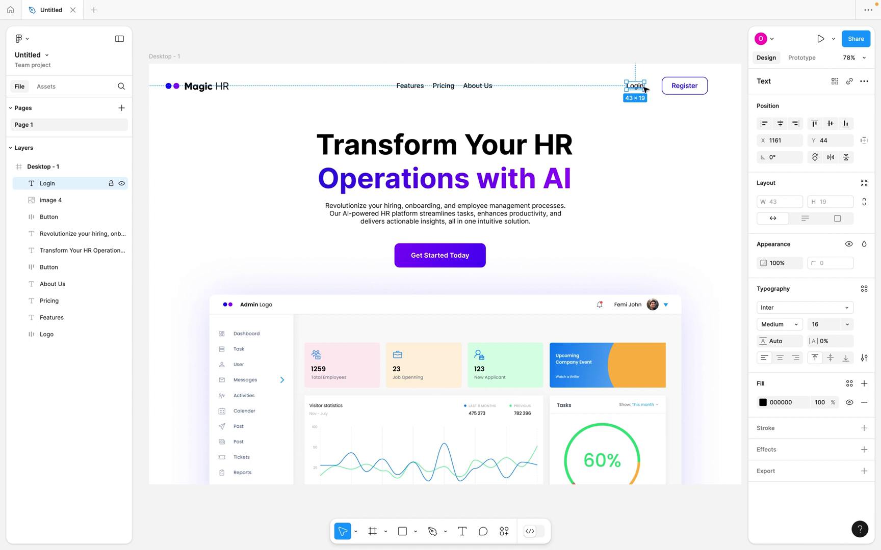
left_click(682, 86)
Wrap Features, Pricing and About Us in one auto layout, and Login/Register in another
left_click_drag(383, 56, 498, 108)
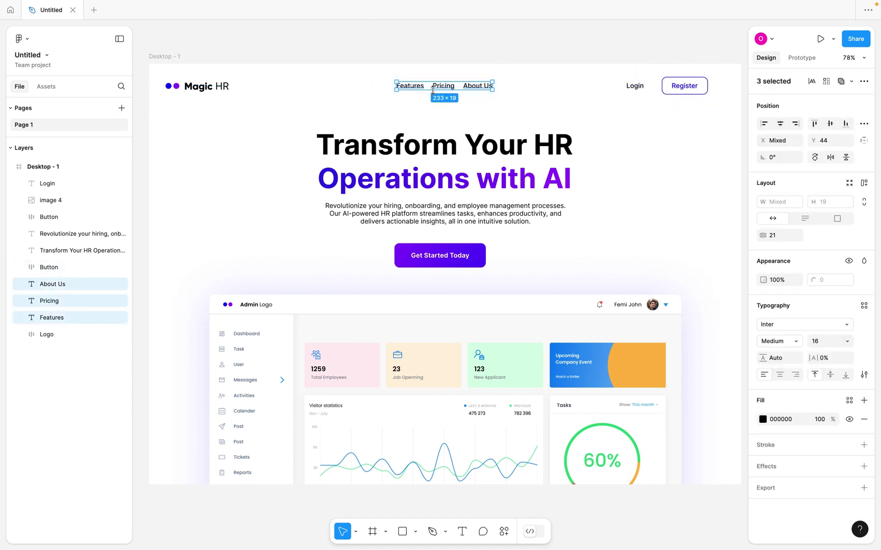
key("shift+a")
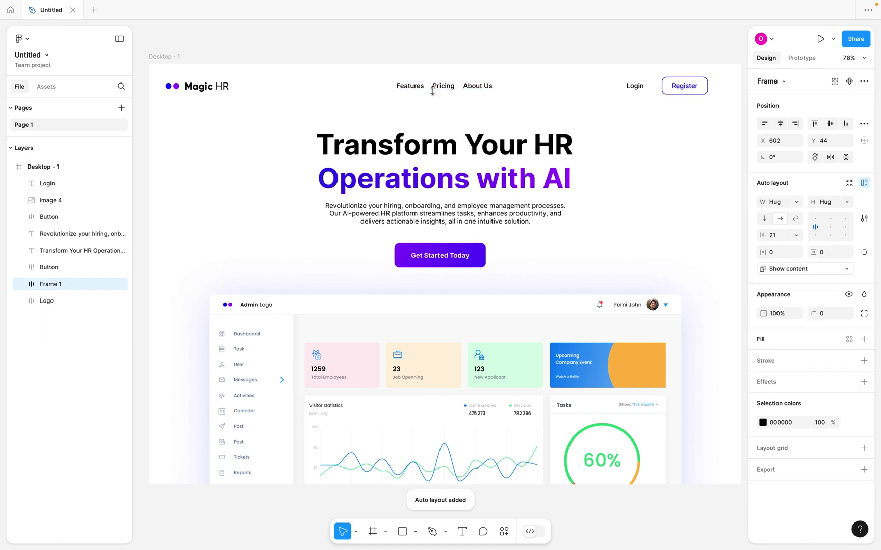
left_click_drag(611, 49, 699, 107)
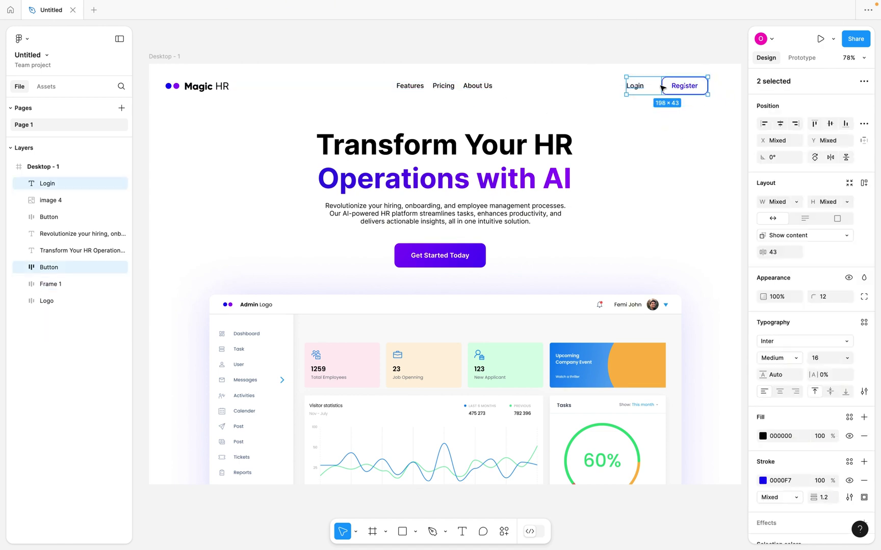
key("shift+a")
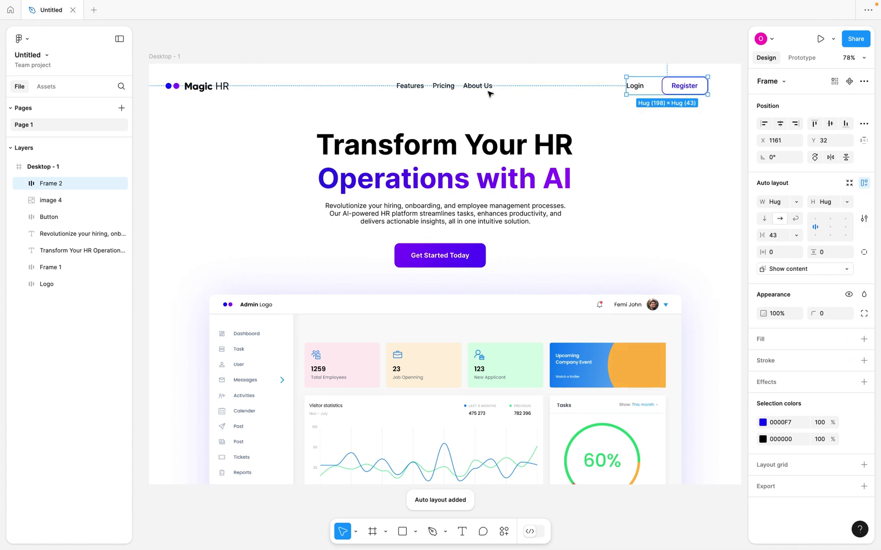
Check the new nav-links and logo groups, then select the whole Desktop - 1 frame
left_click(459, 88)
left_click(216, 91)
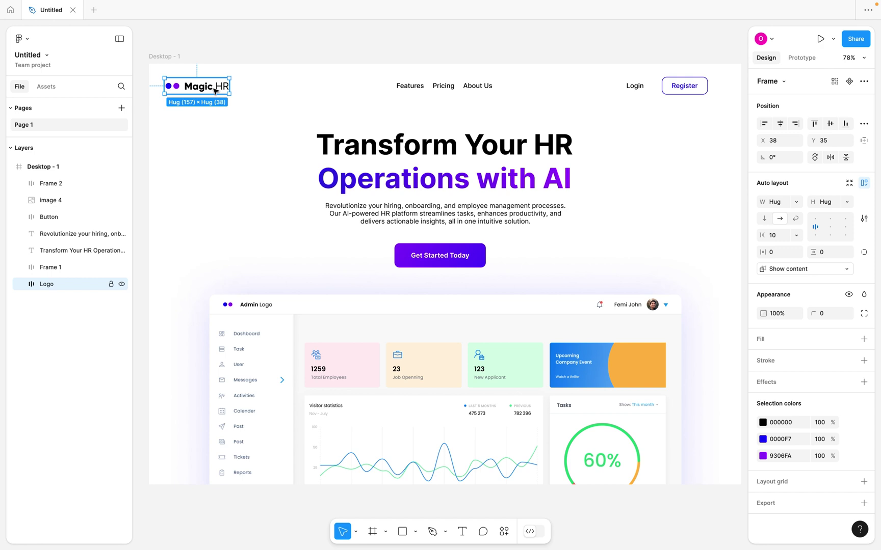
scroll(219, 85, "down", 3)
left_click(223, 72)
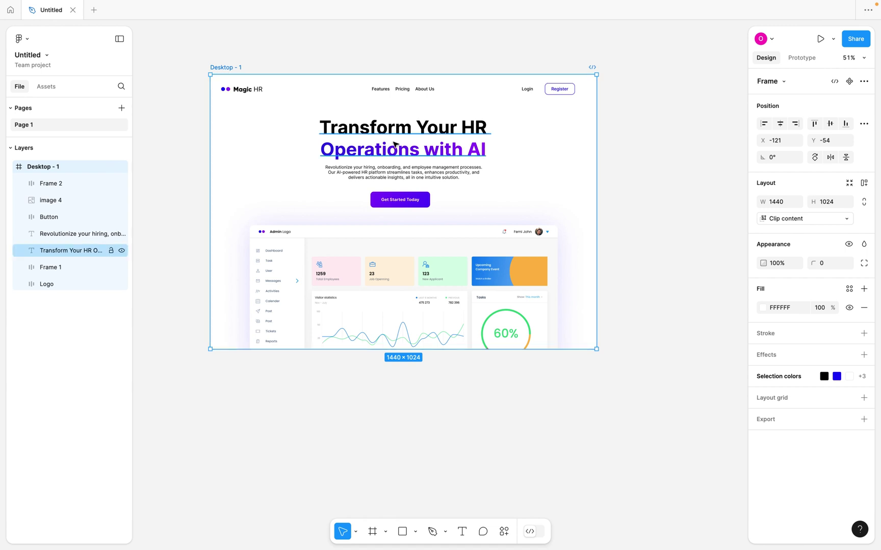
scroll(564, 179, "down", 2)
scroll(564, 178, "right", 2)
left_click_drag(493, 186, 574, 191)
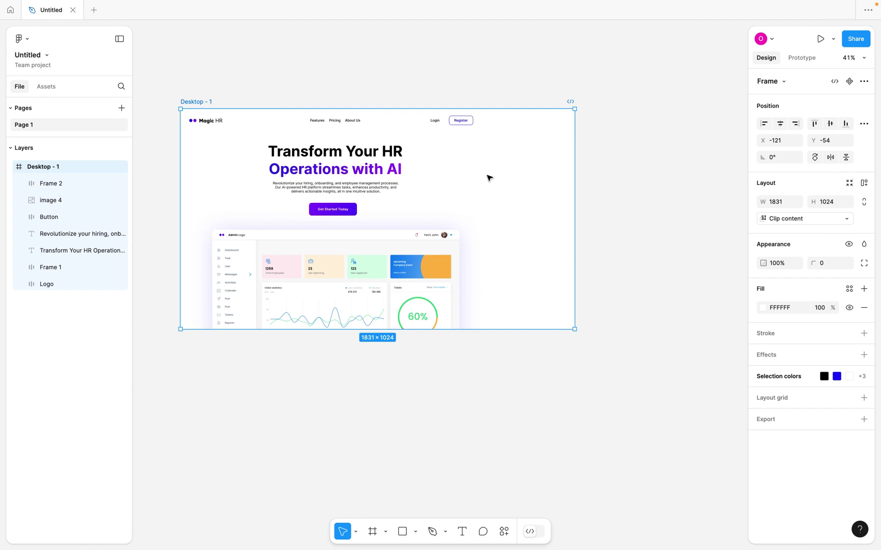
key("ctrl+z")
scroll(357, 184, "up", 1)
scroll(357, 185, "left", 2)
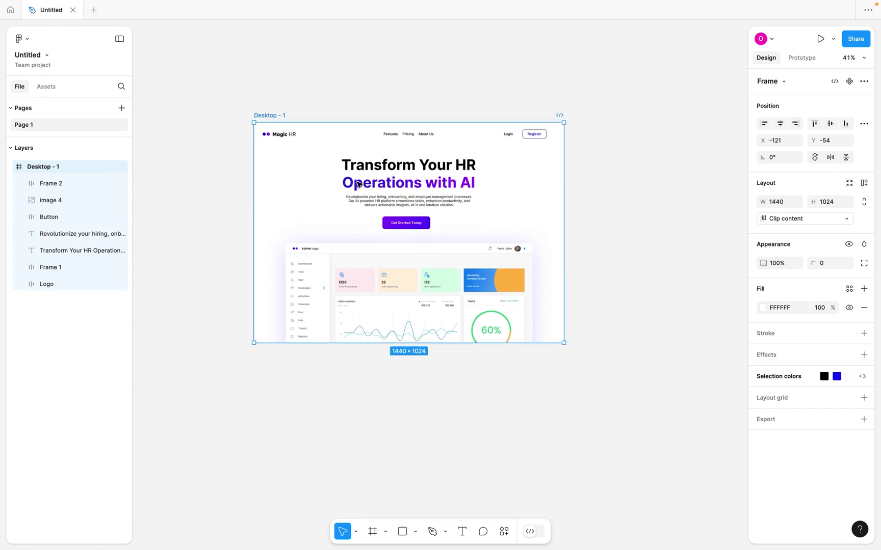
scroll(359, 185, "up", 3)
left_click(216, 91)
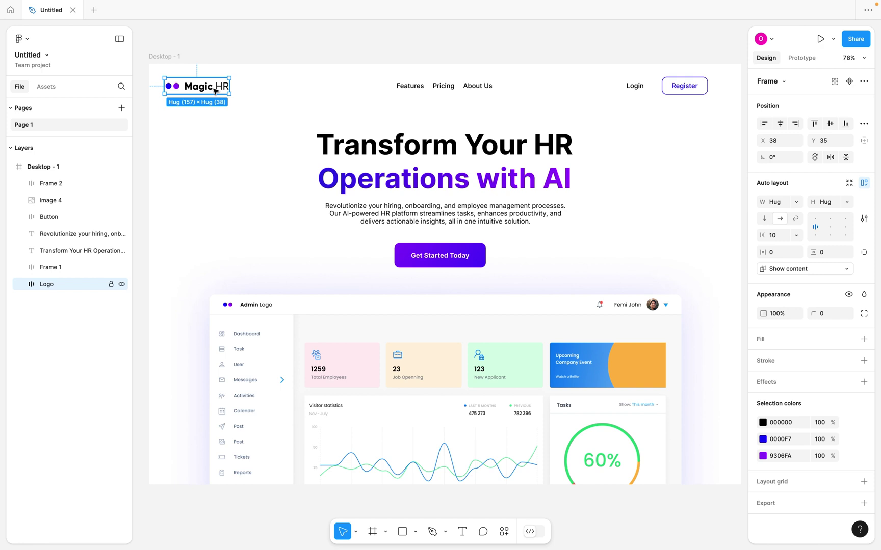
scroll(215, 90, "down", 2)
scroll(215, 91, "up", 1)
scroll(215, 91, "left", 2)
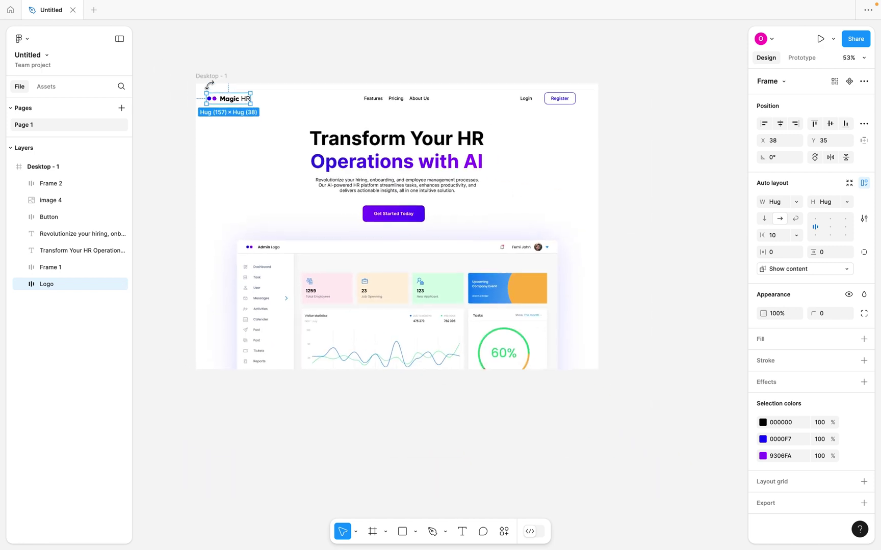
scroll(215, 91, "up", 1)
scroll(215, 91, "left", 1)
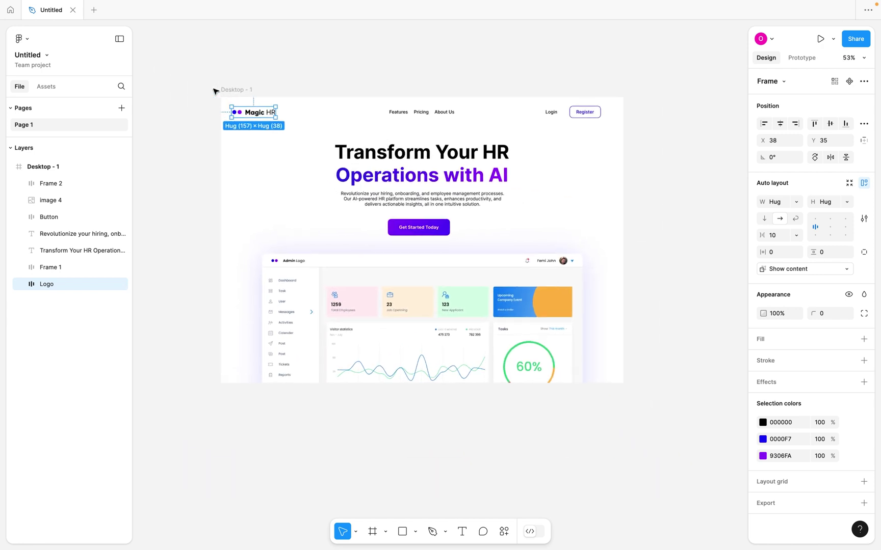
scroll(215, 91, "up", 5)
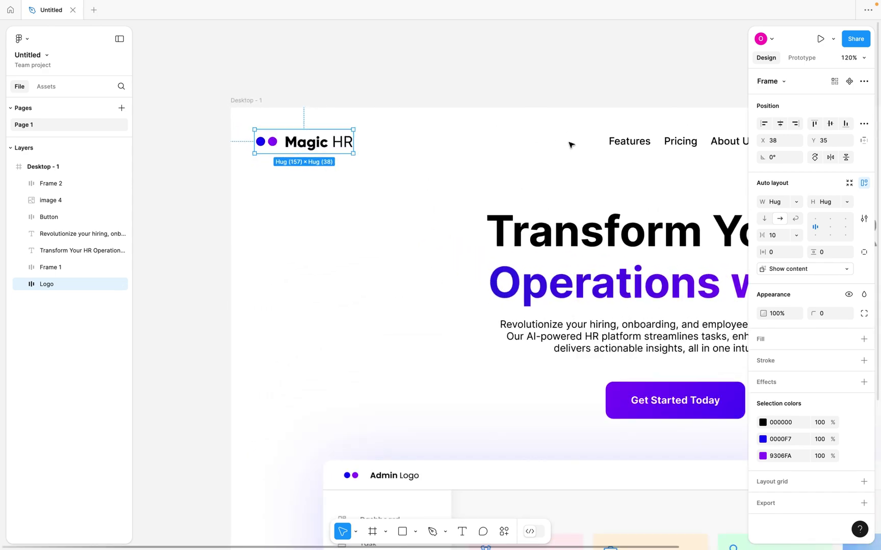
left_click(626, 141)
left_click(304, 143)
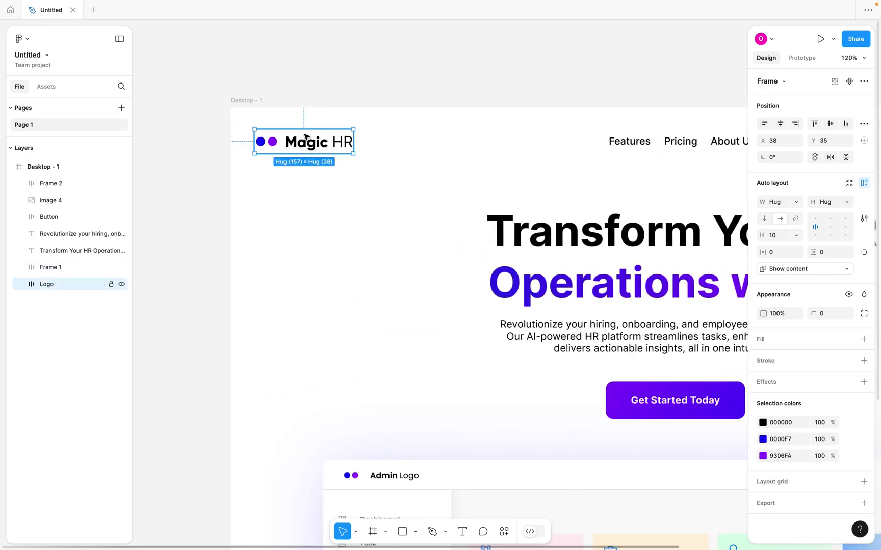
scroll(321, 171, "down", 2)
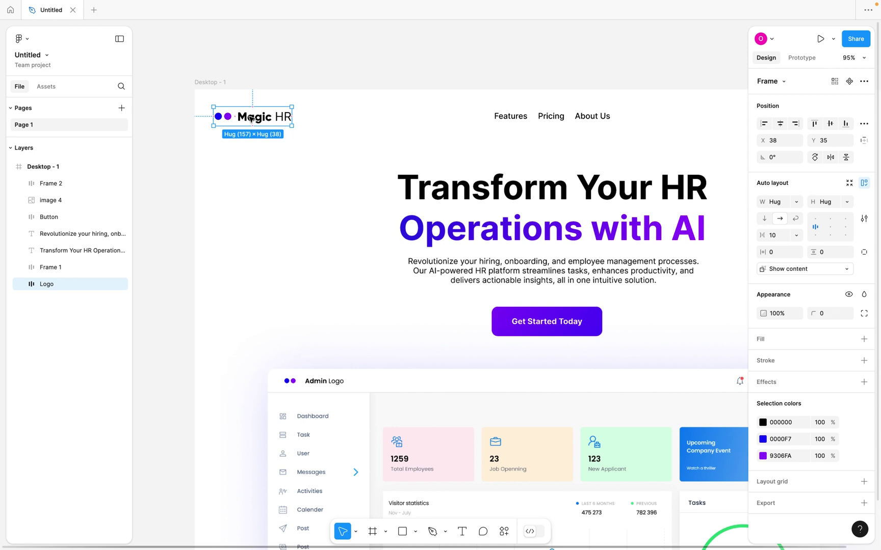
Constrain the Magic HR logo to Left horizontally and Top vertically
left_click(864, 142)
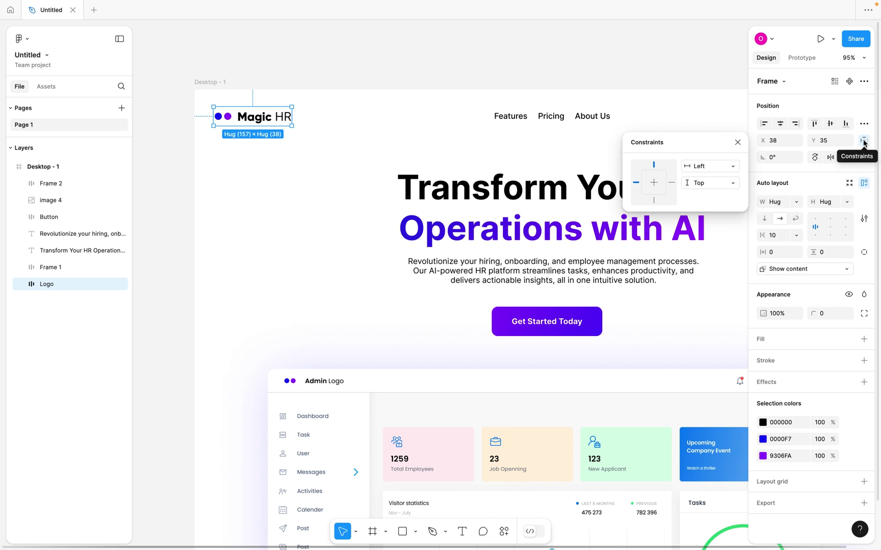
left_click(695, 167)
left_click(698, 168)
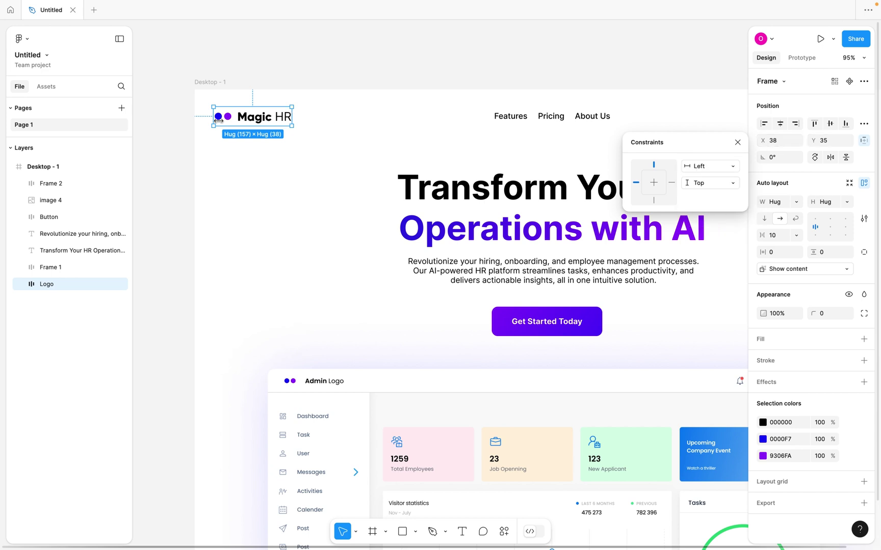
scroll(205, 122, "up", 5)
scroll(205, 121, "up", 4)
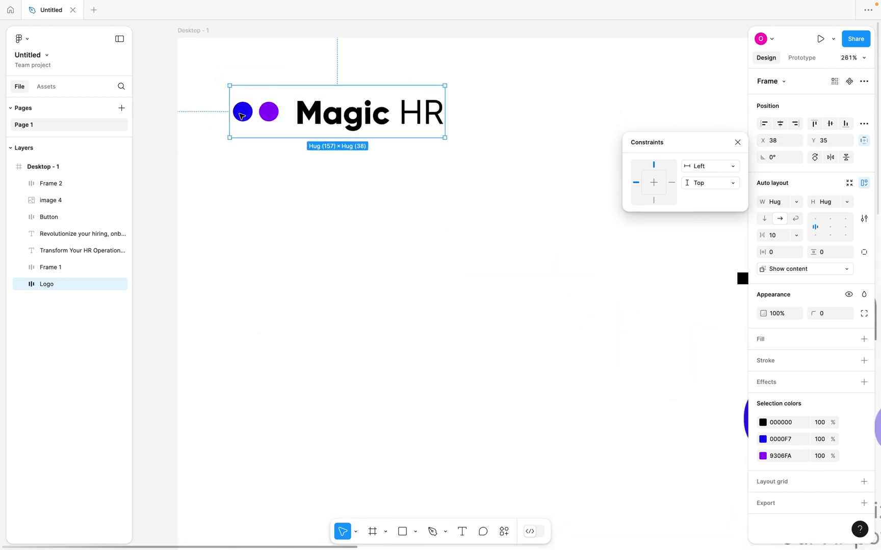
left_click(692, 185)
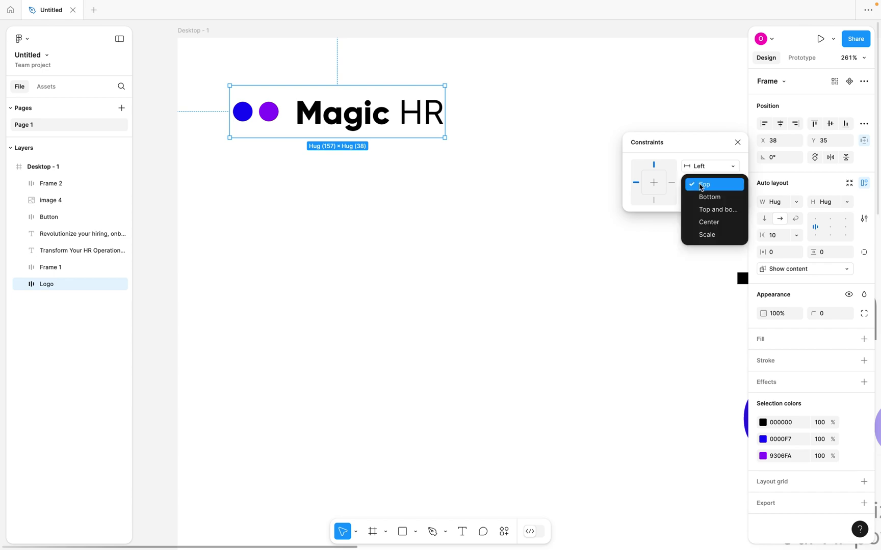
left_click(698, 183)
scroll(337, 48, "down", 6)
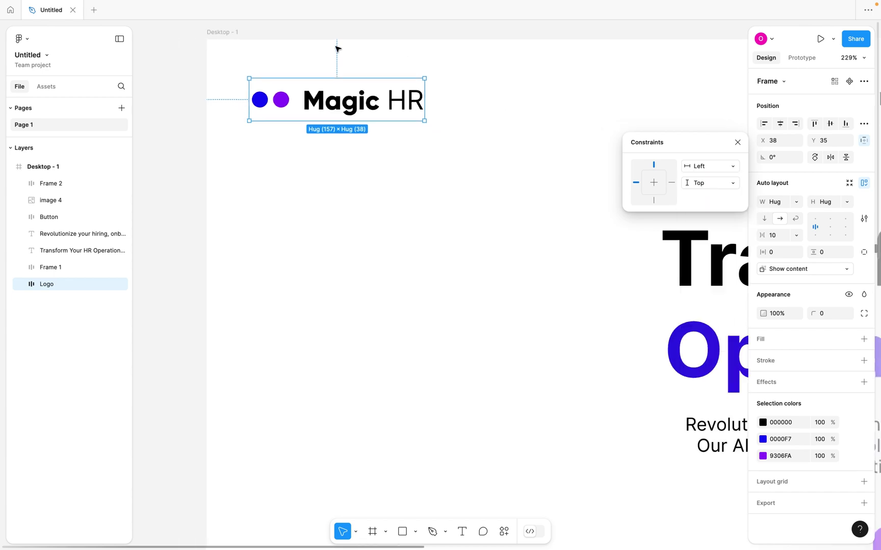
scroll(261, 120, "down", 3)
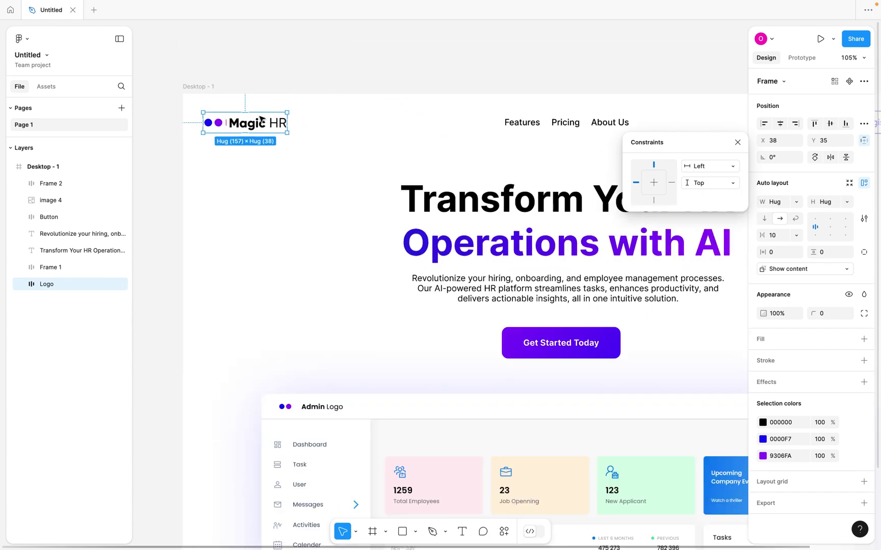
Constrain the Features/Pricing/About Us links group to Center horizontally and Top vertically
left_click(450, 151)
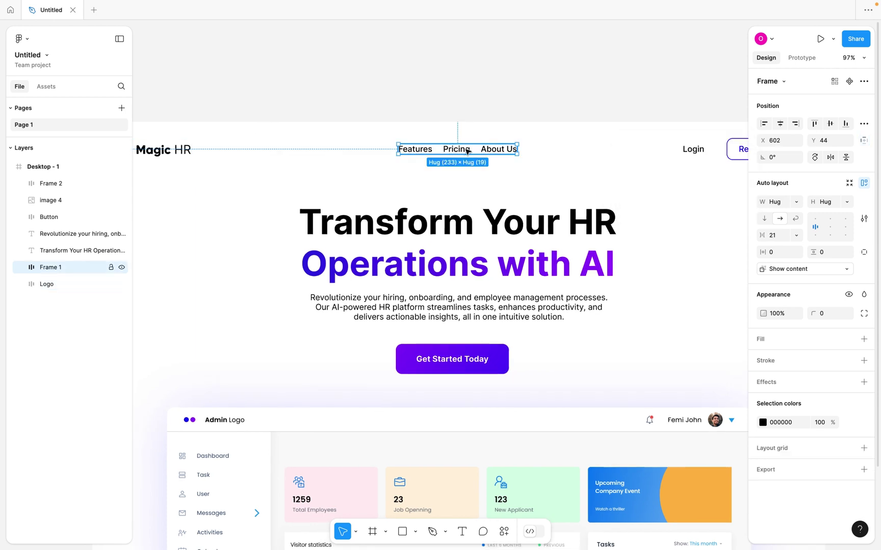
left_click(864, 142)
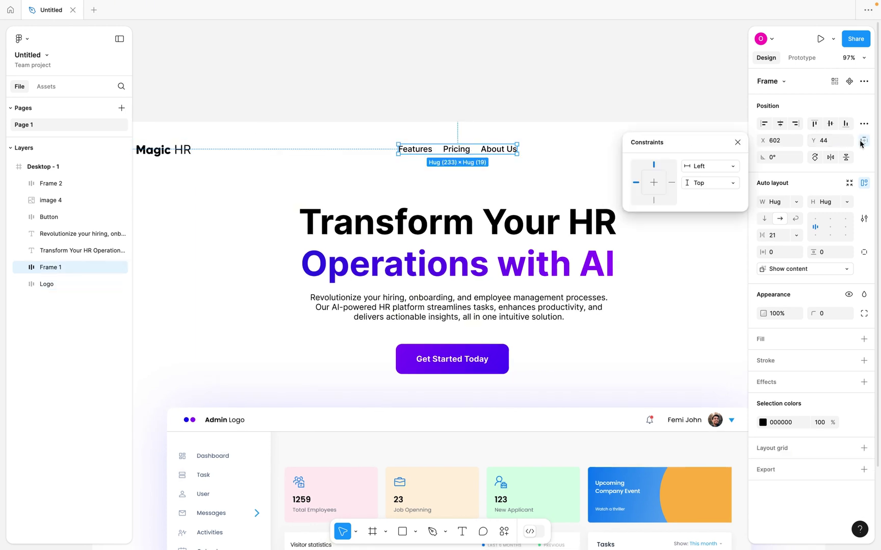
left_click(707, 168)
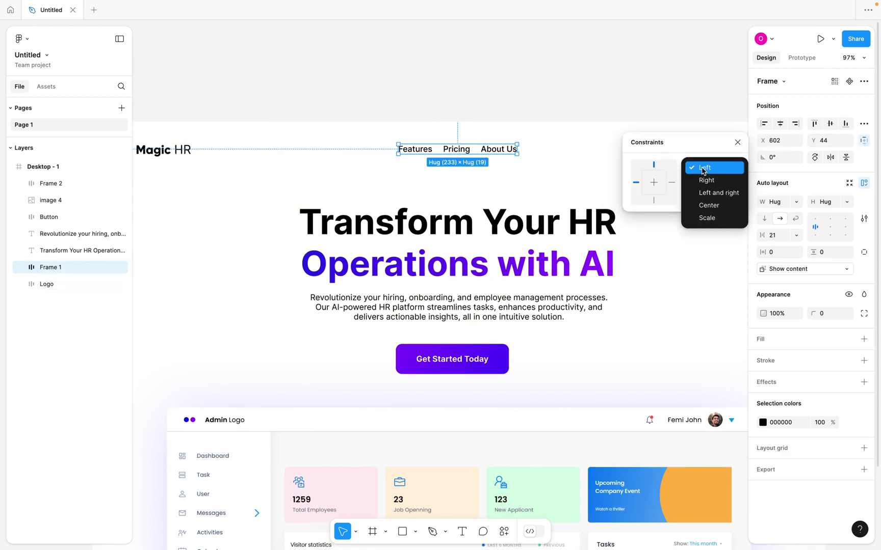
left_click(708, 205)
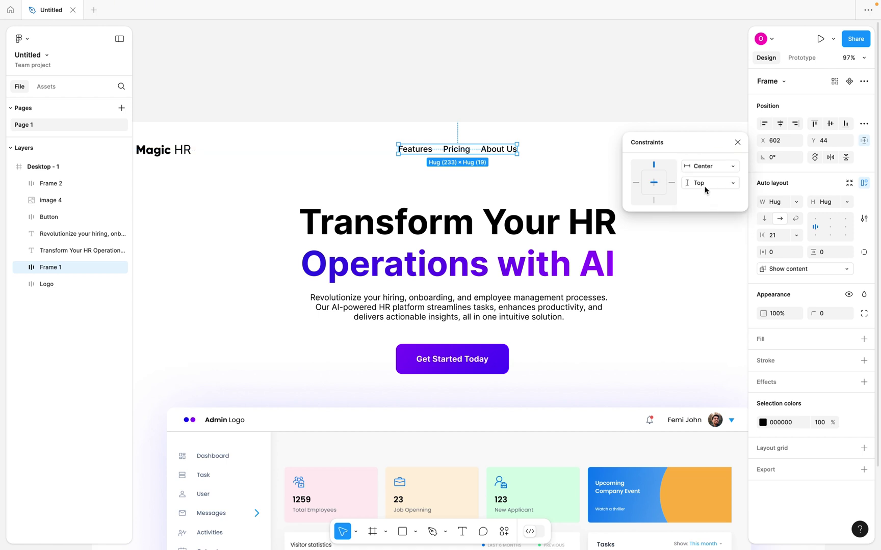
left_click(706, 187)
left_click(706, 188)
left_click(463, 109)
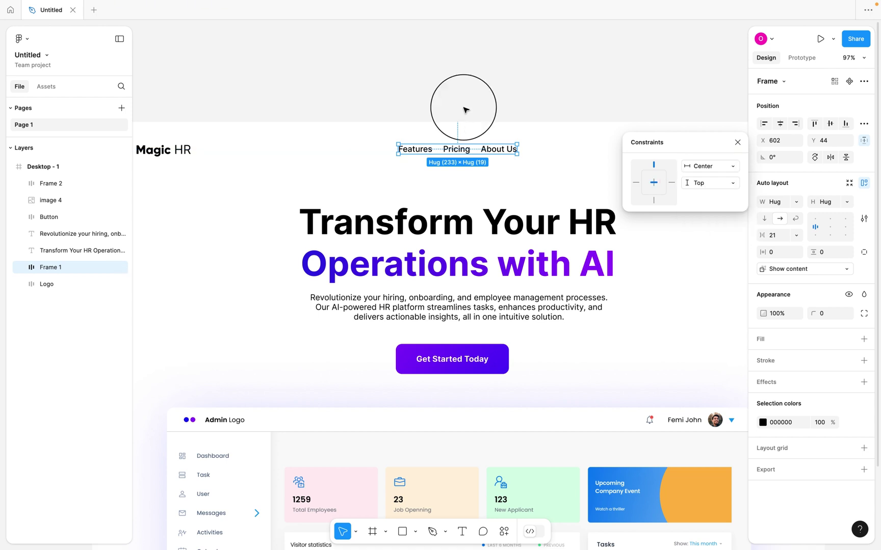
left_click(464, 153)
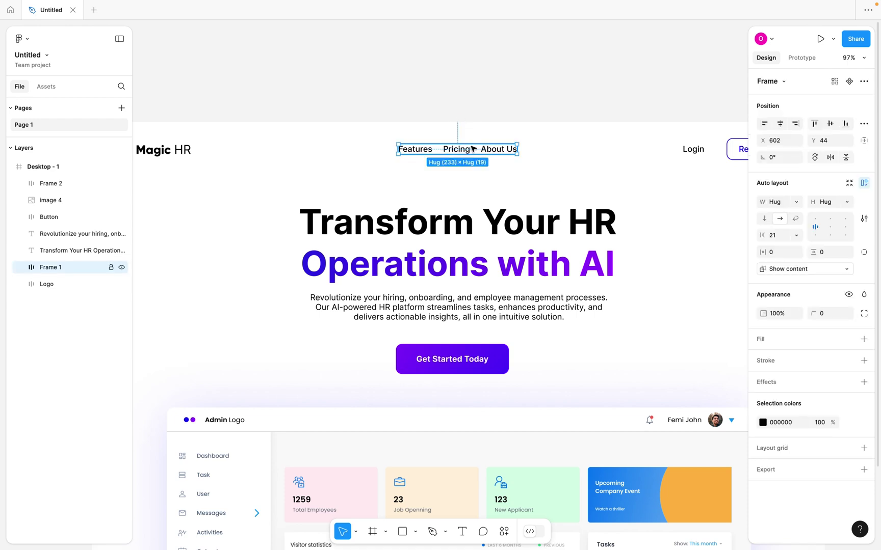
scroll(472, 148, "down", 3)
scroll(473, 149, "down", 2)
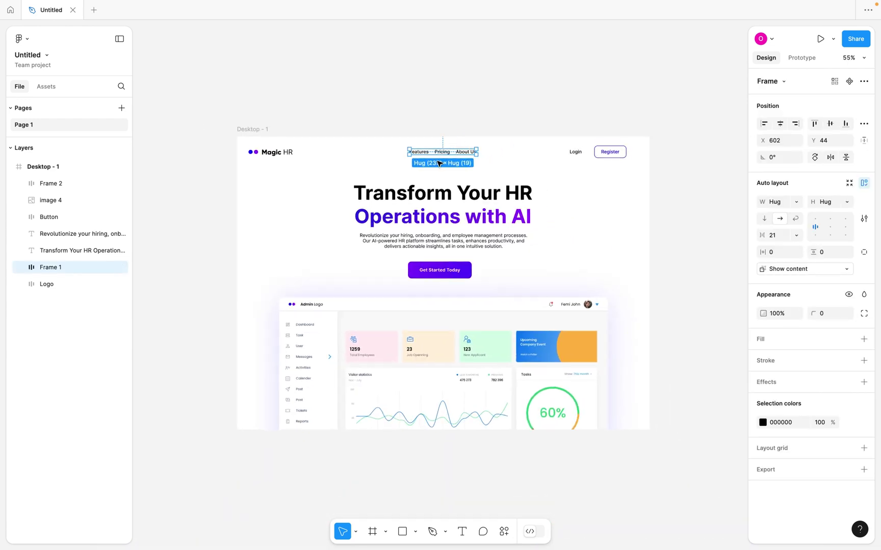
scroll(440, 163, "up", 3)
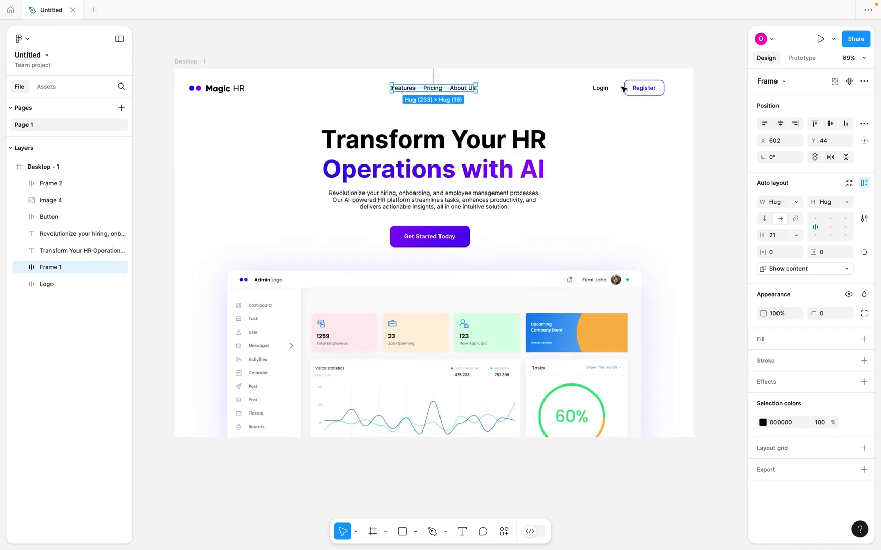
Constrain the Login and Register group to Right horizontally and Top vertically
left_click(652, 89)
scroll(642, 90, "up", 5)
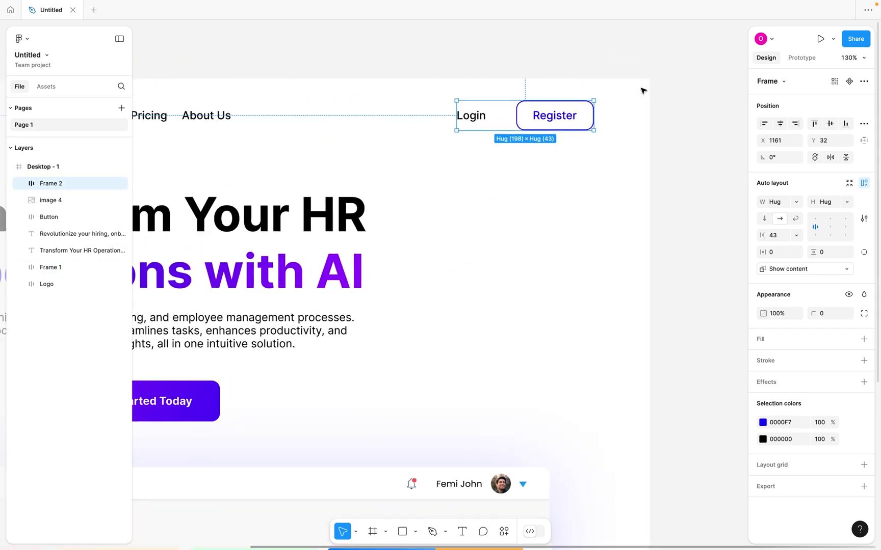
left_click(864, 141)
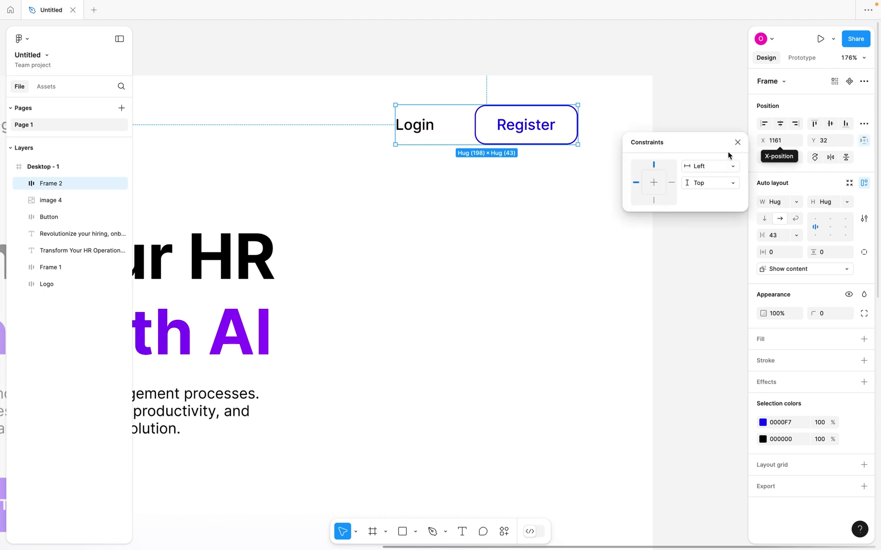
left_click(701, 170)
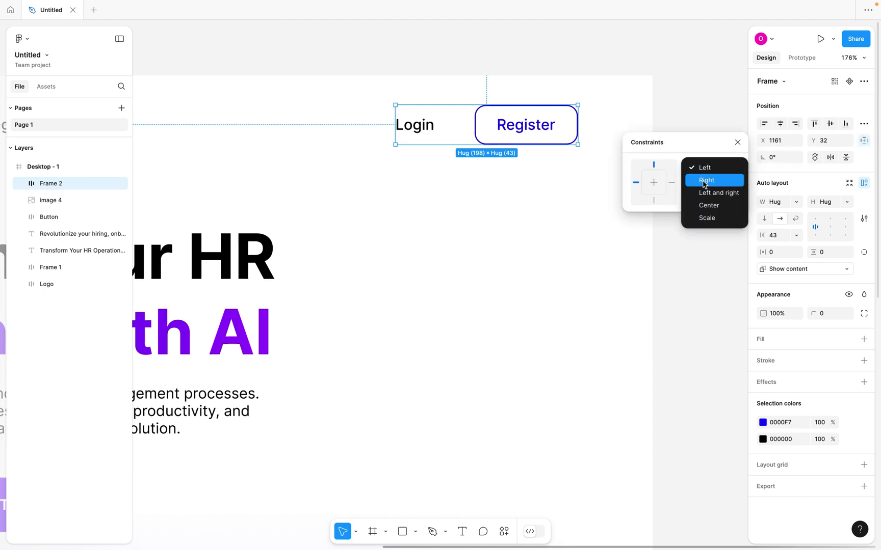
left_click(703, 182)
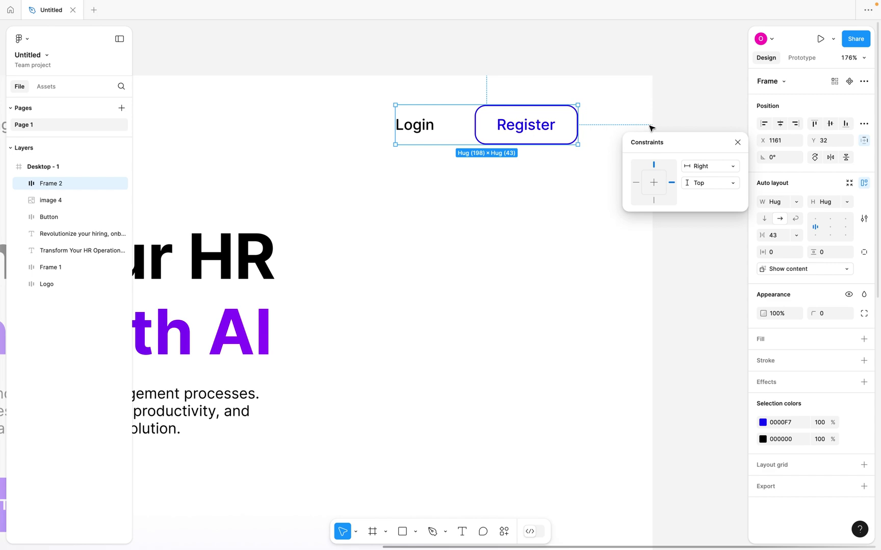
left_click(704, 184)
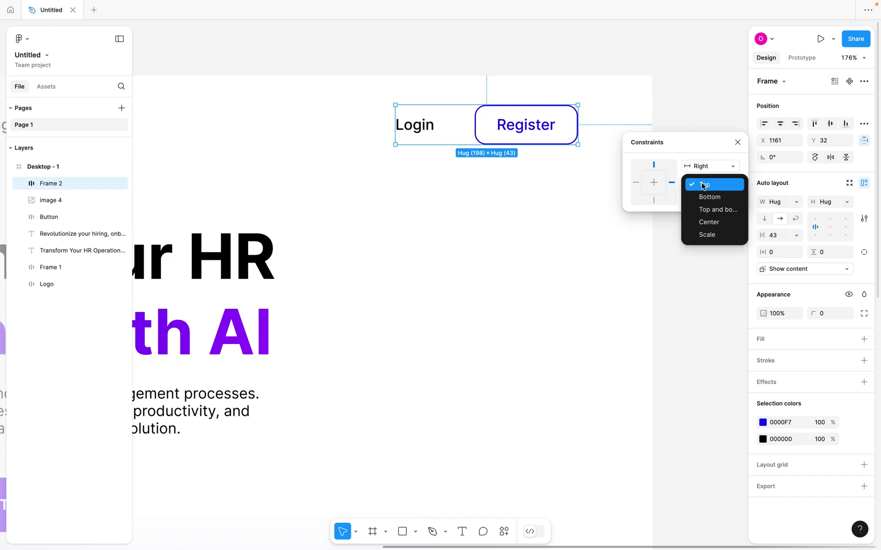
left_click(702, 184)
scroll(508, 85, "down", 10)
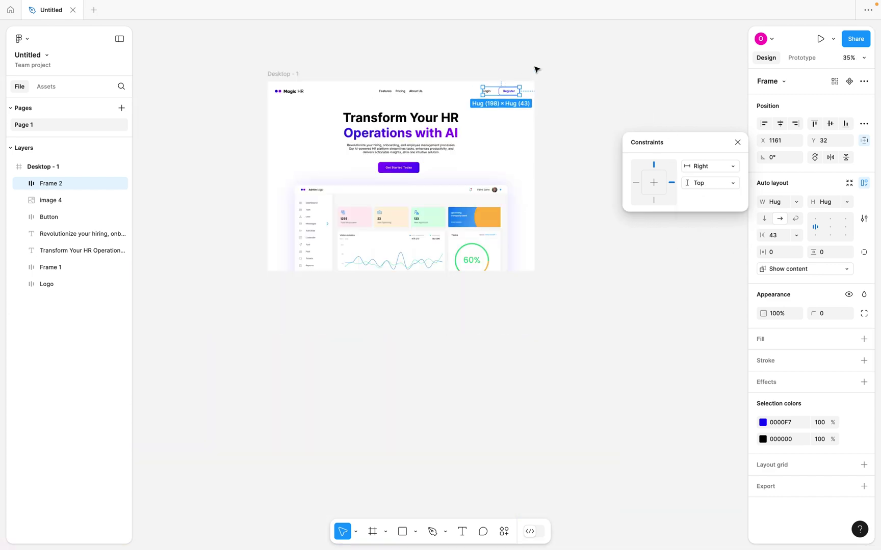
Zoom to fit Desktop - 1 and recheck the Login/Register, links and logo groups
key("Escape")
key("shift+1")
left_click(627, 158)
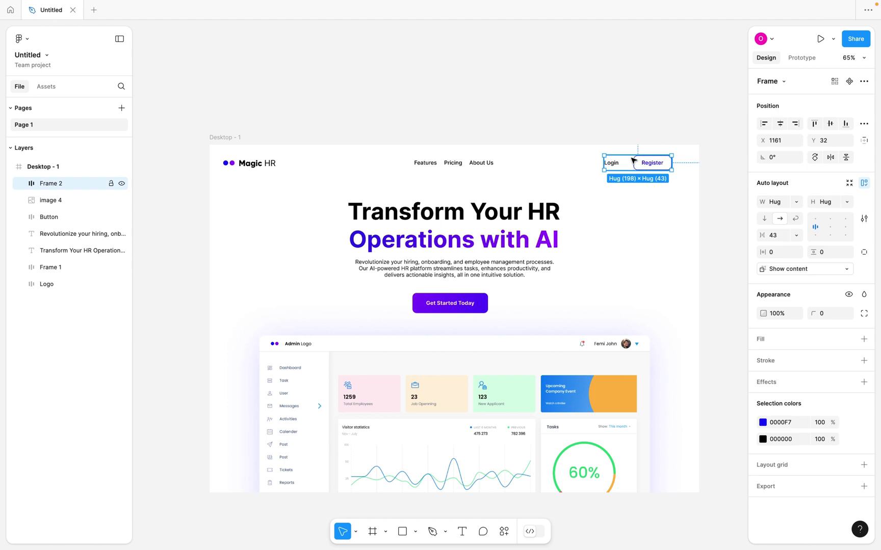
left_click(462, 166)
left_click(264, 168)
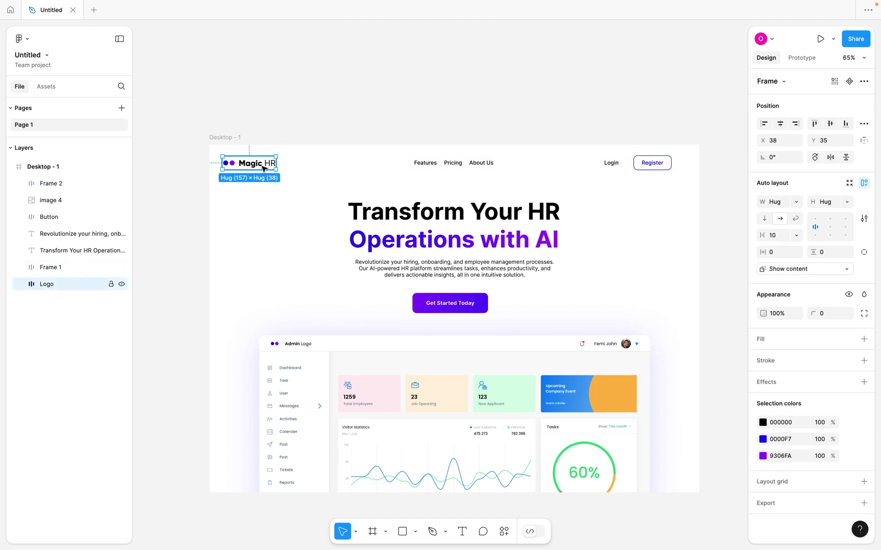
scroll(264, 168, "down", 3)
left_click(262, 91)
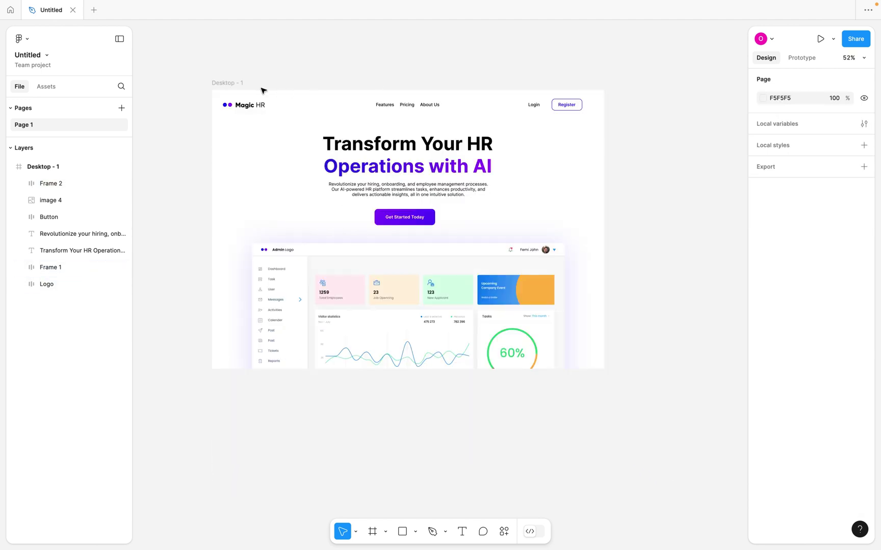
left_click(230, 83)
scroll(229, 84, "right", 5)
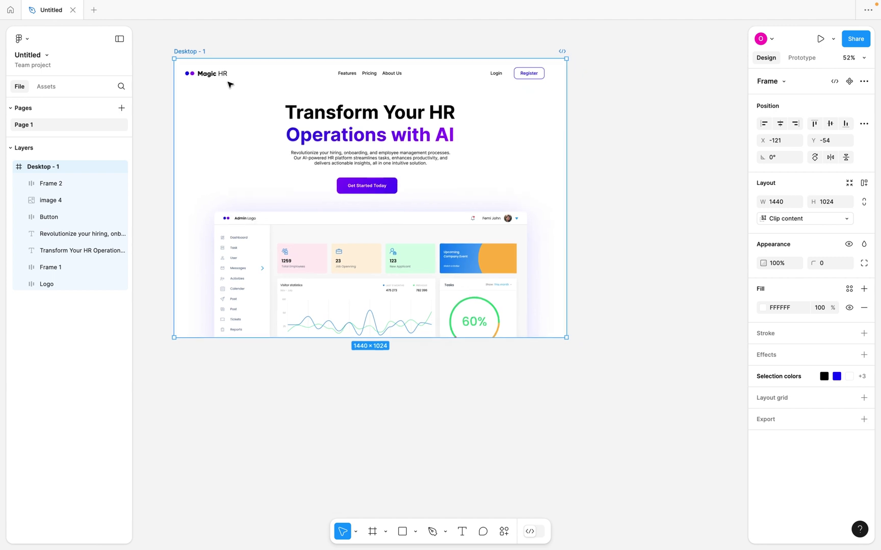
left_click_drag(556, 134, 604, 175)
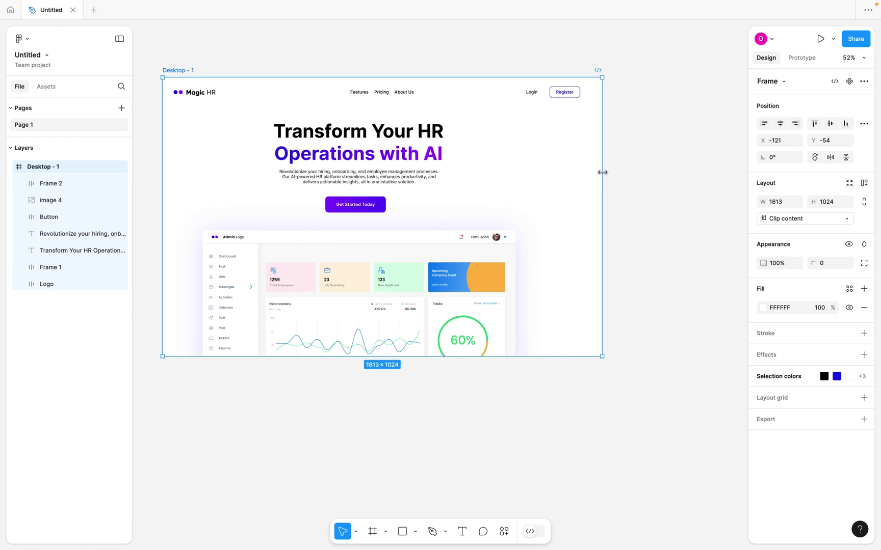
key("ctrl+z")
key("ctrl+z")
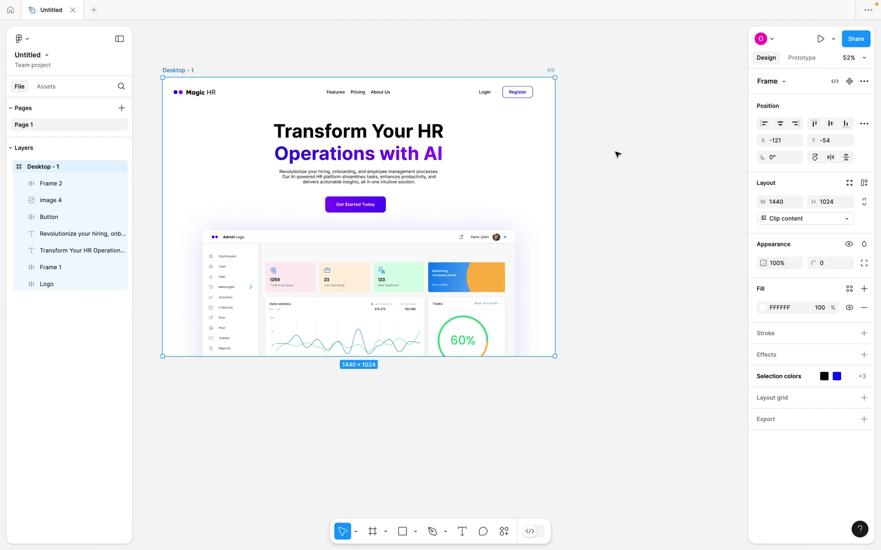
scroll(487, 157, "left", 3)
scroll(487, 157, "up", 1)
scroll(486, 157, "up", 4)
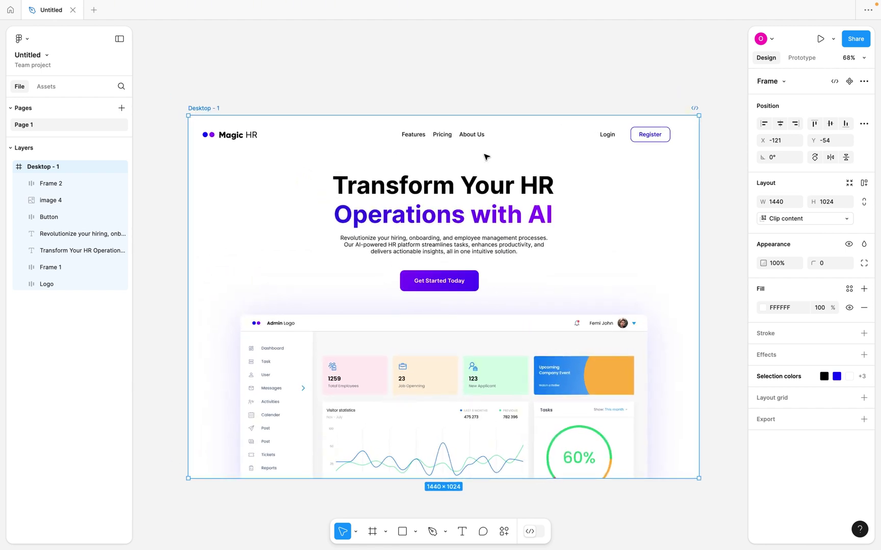
left_click(459, 138)
Select Logo, Frame 1 and Frame 2 together and wrap them in auto-layout Frame 3
left_click(581, 110)
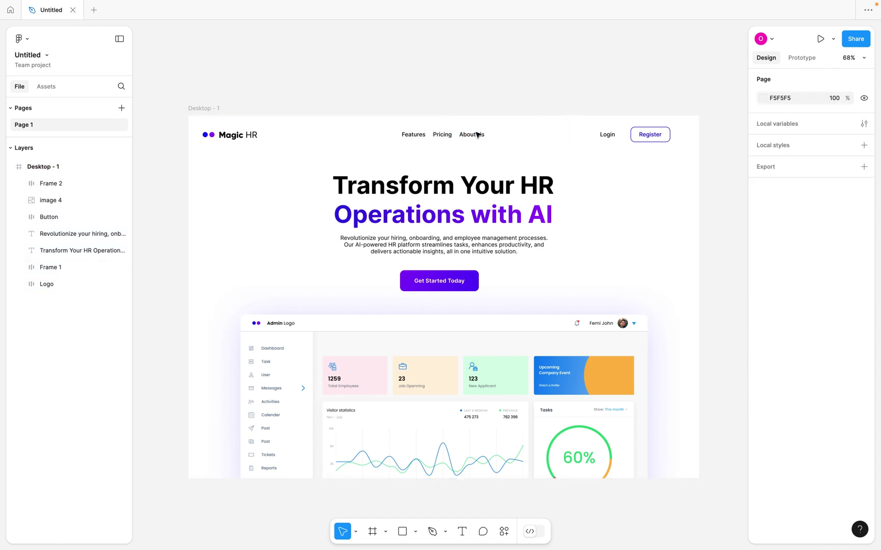
left_click(465, 137)
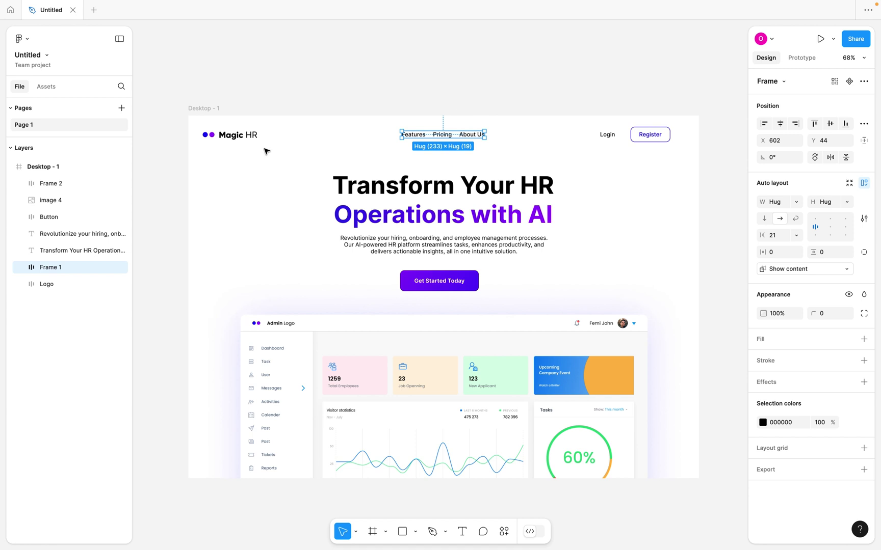
left_click(243, 143)
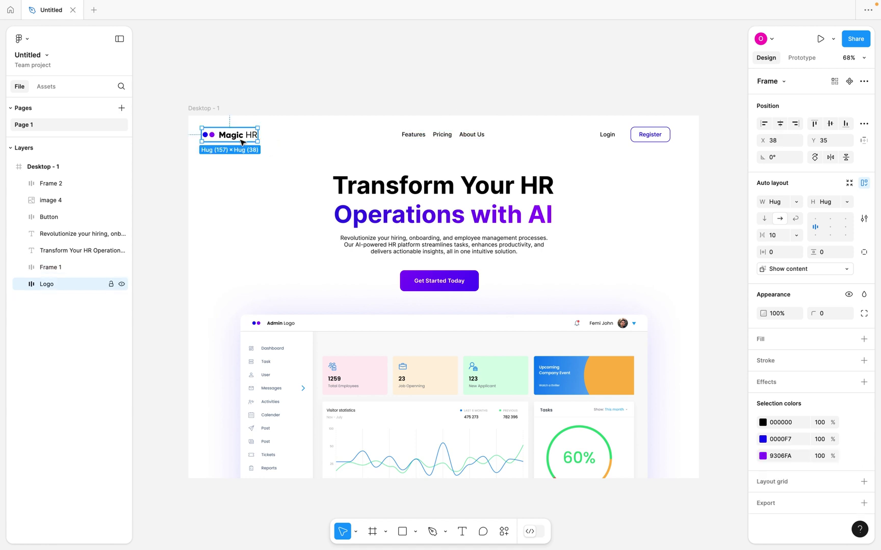
left_click(431, 139, "shift")
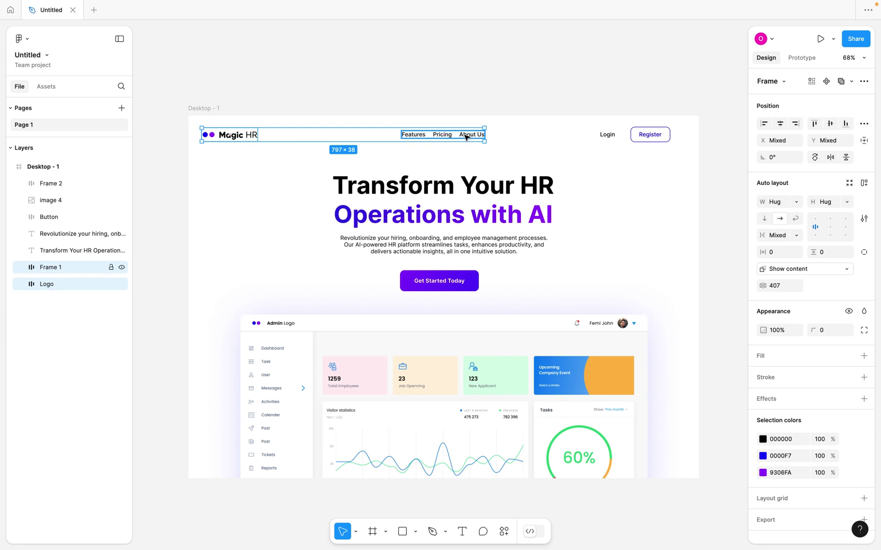
left_click(642, 139, "shift")
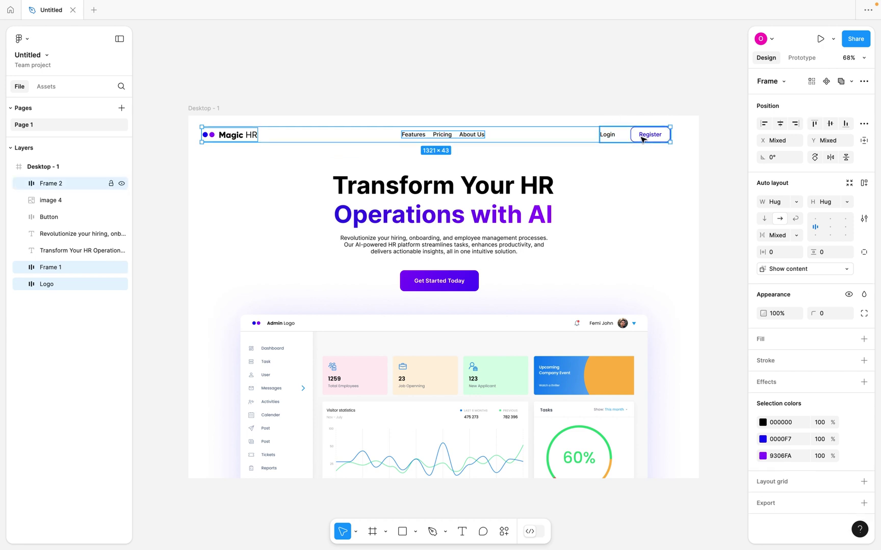
key("shift+a")
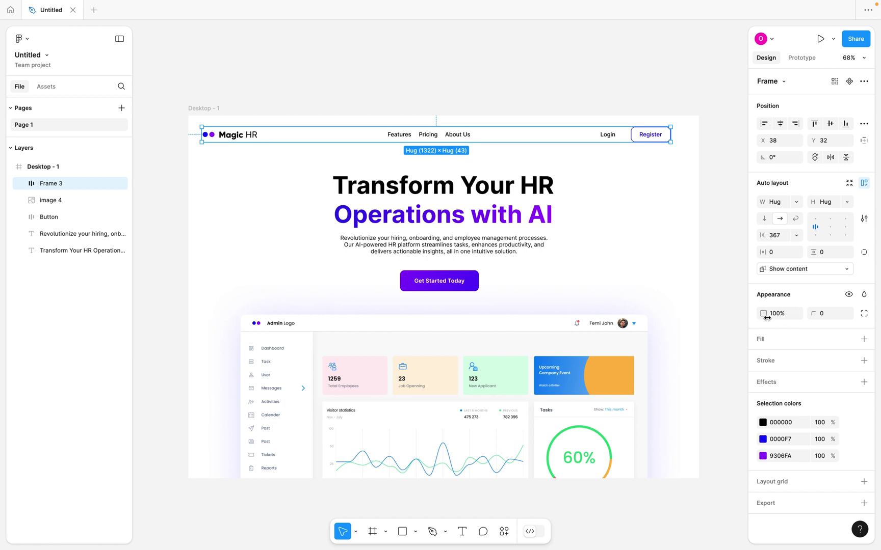
Give the navbar 48 horizontal and 12 vertical padding
left_click(775, 254)
key("Return")
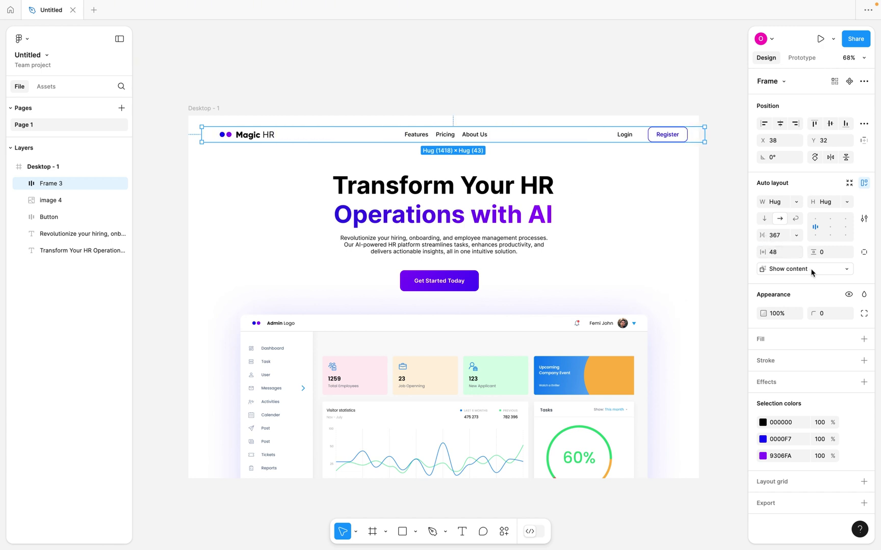
left_click(827, 253)
key("Return")
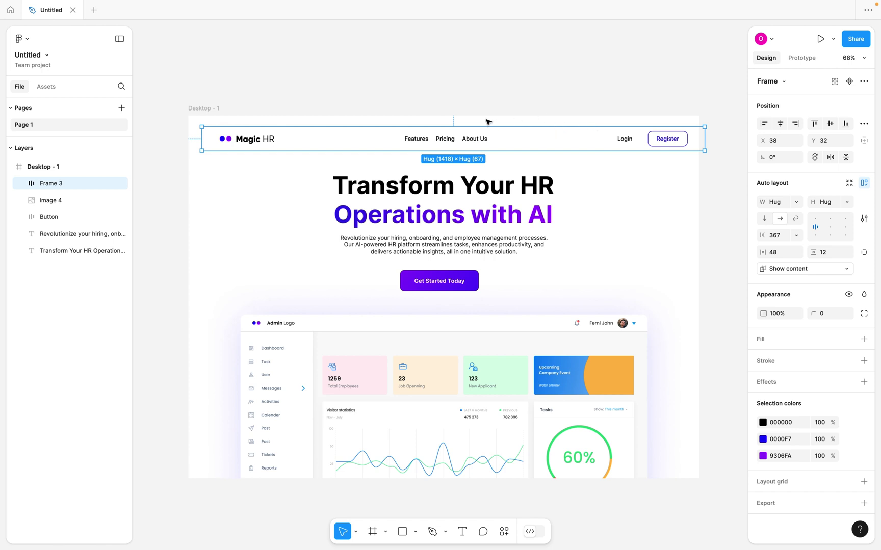
Snap the navbar to Desktop - 1's top-left corner and stretch it to 1440 wide
mouse_move(359, 136)
left_mouse_down()
mouse_move(355, 144)
mouse_move(326, 132)
left_mouse_up()
scroll(198, 120, "up", 6)
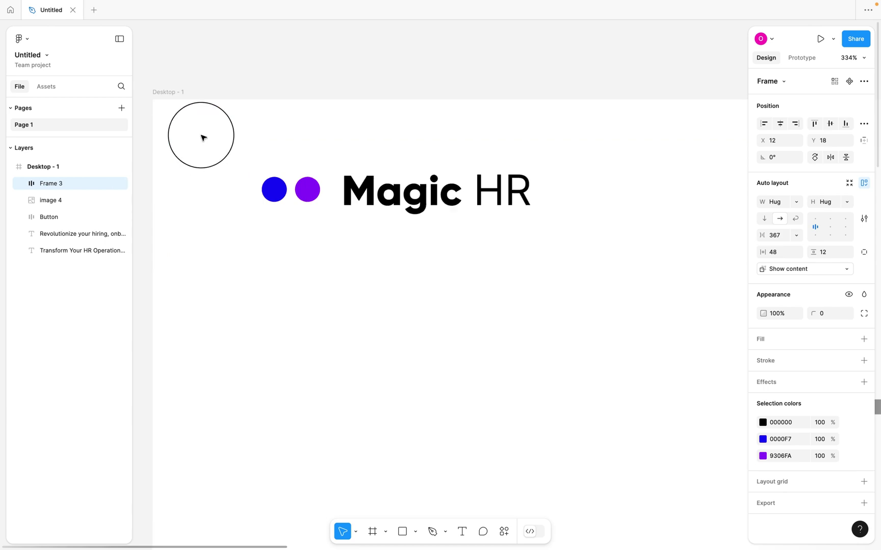
left_click_drag(190, 124, 191, 129)
scroll(191, 129, "down", 8)
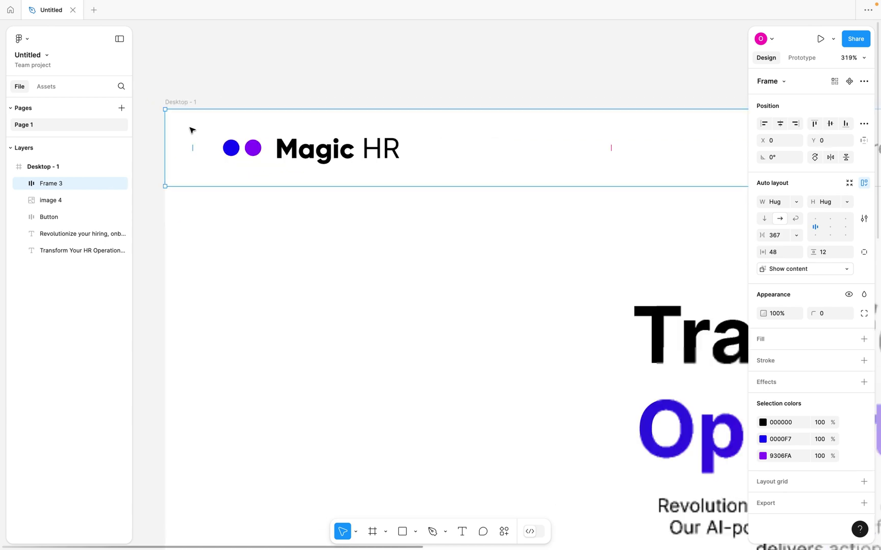
scroll(360, 131, "up", 5)
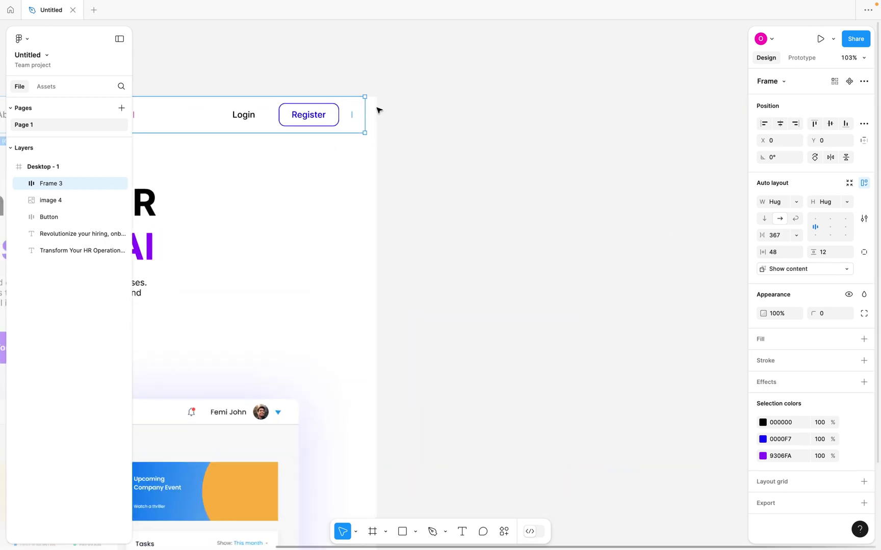
scroll(358, 122, "up", 1)
left_click_drag(352, 121, 378, 122)
scroll(378, 124, "down", 5)
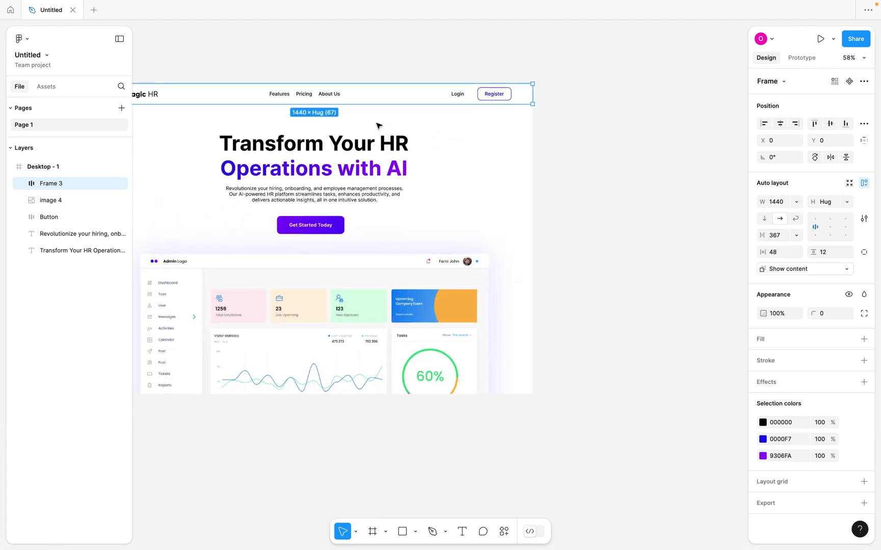
scroll(377, 125, "left", 2)
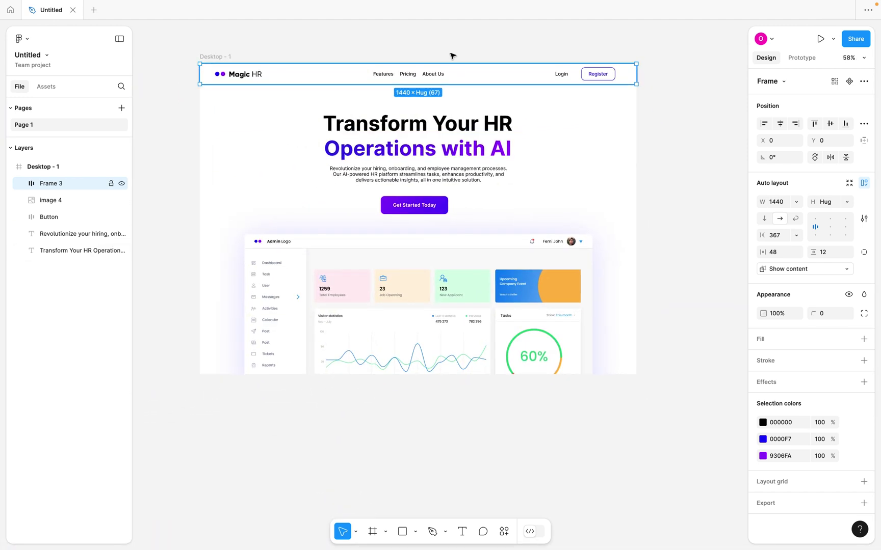
Switch Frame 3's item spacing to Auto and reselect the navbar to check the spread
left_click(796, 235)
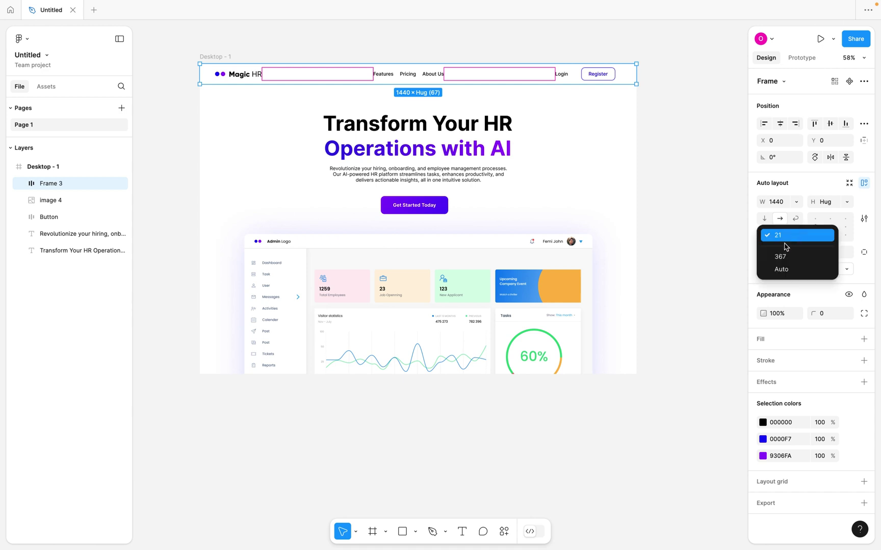
left_click(780, 269)
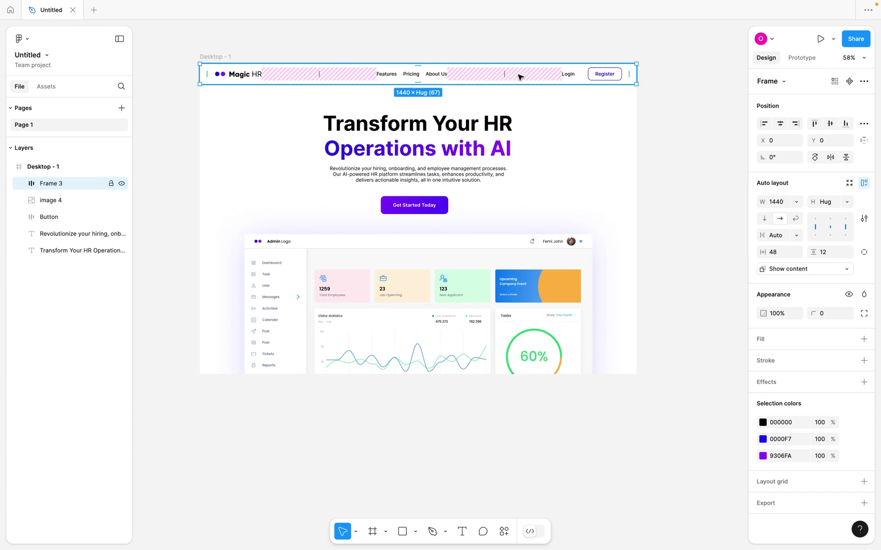
scroll(519, 76, "up", 3)
left_click(497, 71)
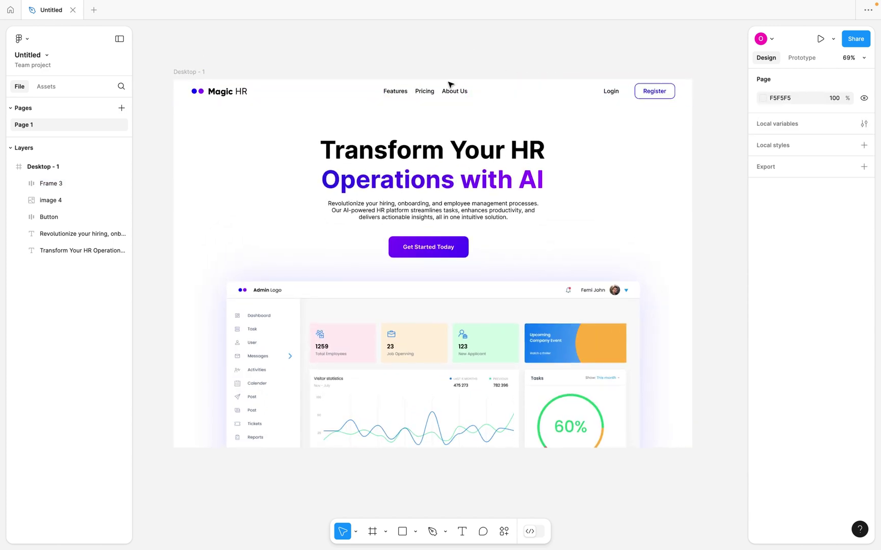
left_click(421, 89)
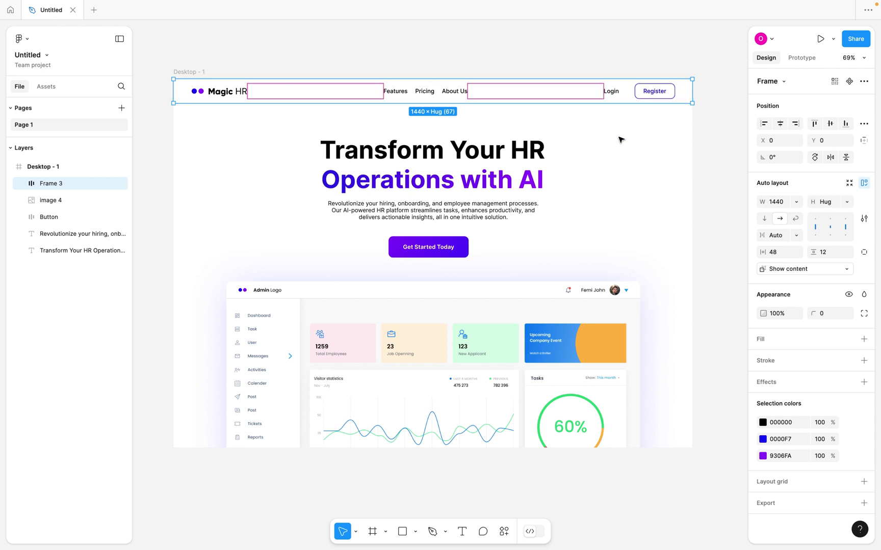
left_click(185, 74)
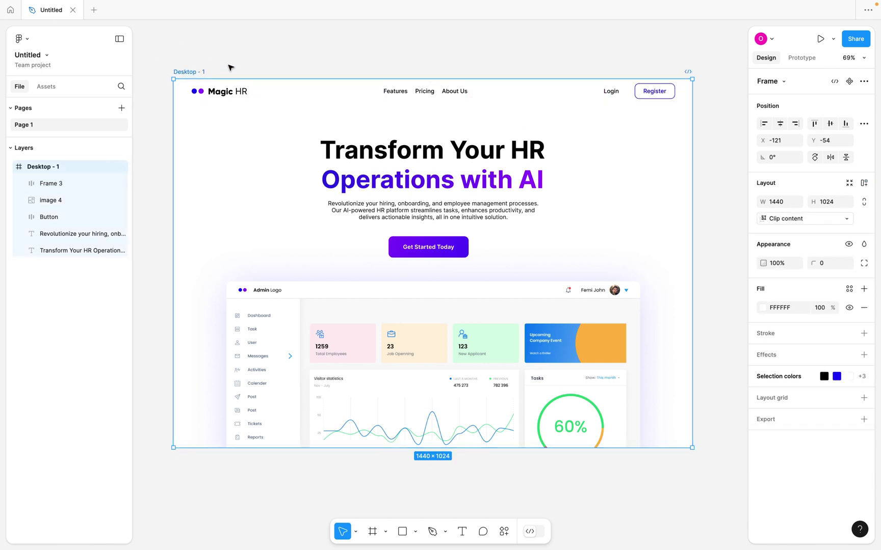
left_click(307, 93)
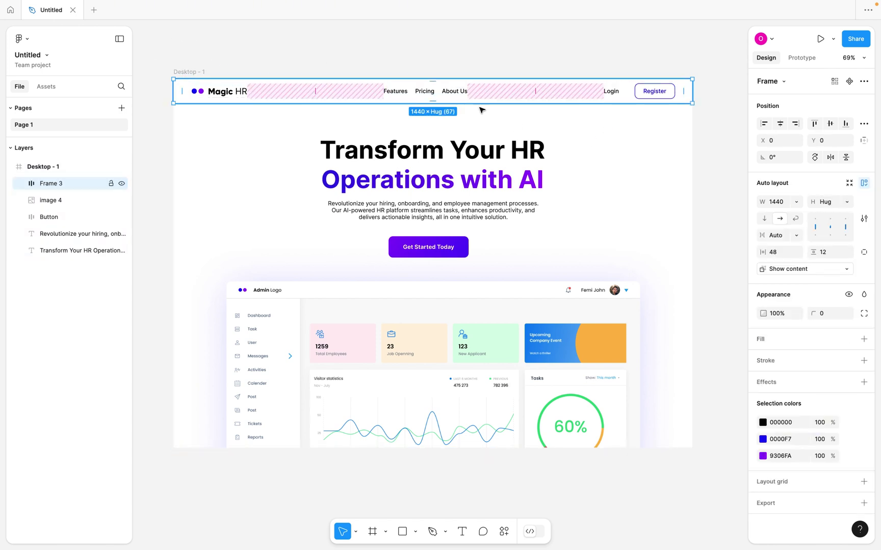
Set Frame 3's constraints to Center horizontally and Top vertically
left_click(864, 142)
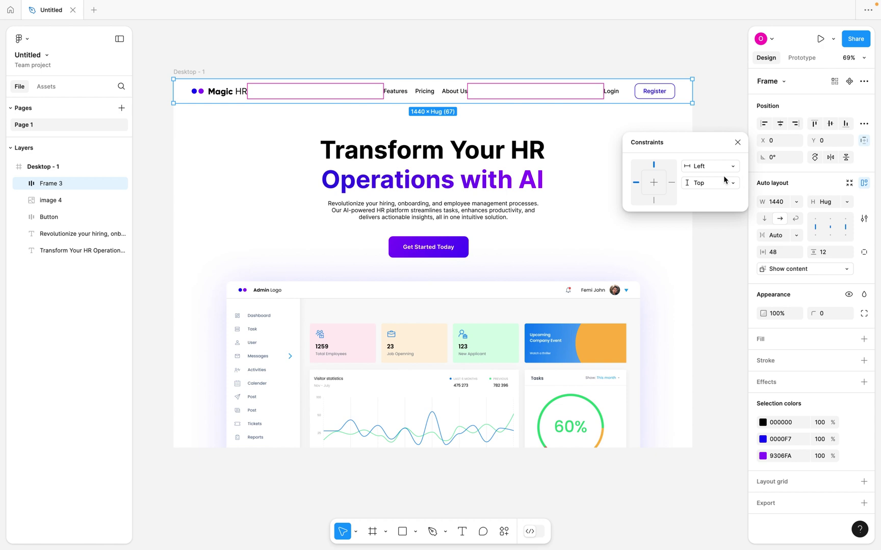
left_click(713, 166)
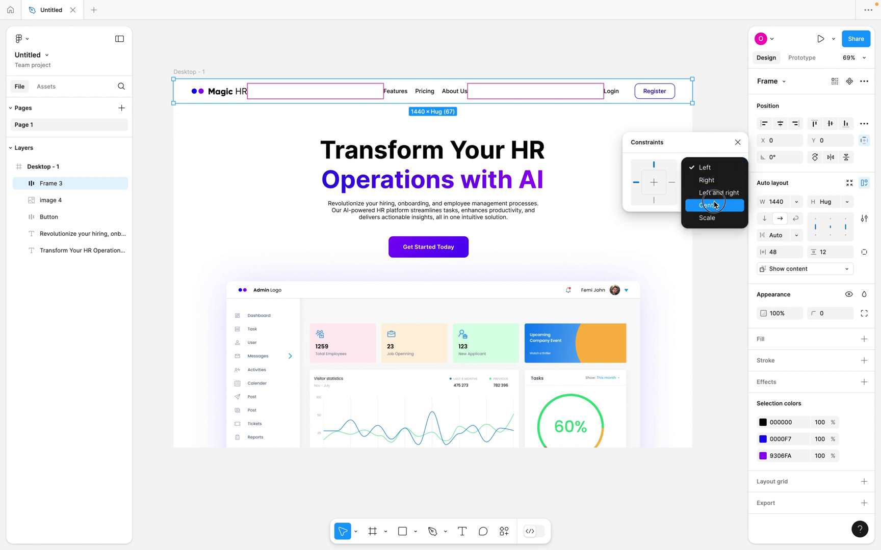
left_click(714, 204)
left_click(713, 187)
left_click(708, 189)
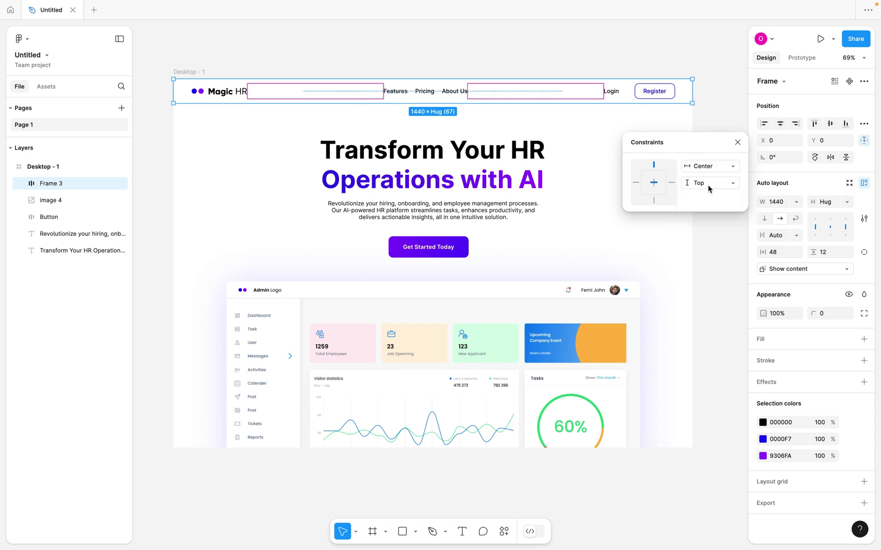
left_click(448, 71)
left_click(448, 90)
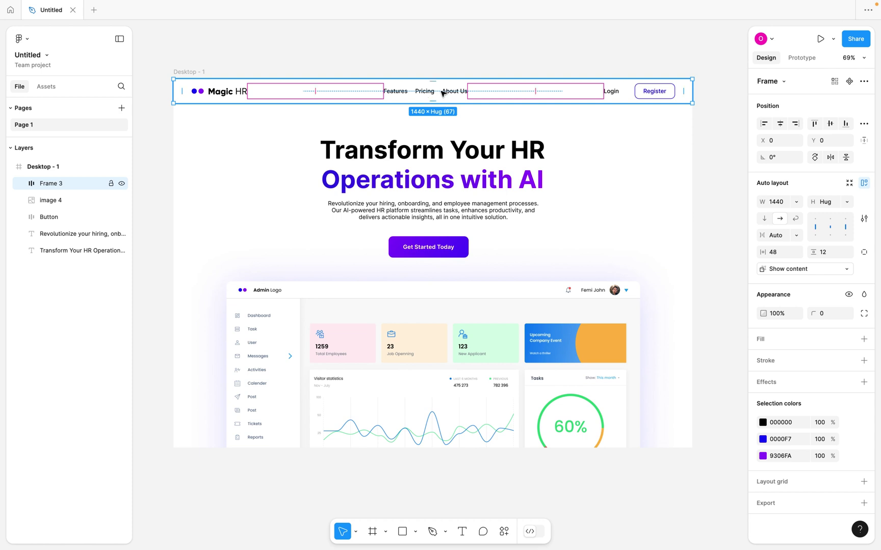
left_click(194, 72)
Resize Desktop - 1 wider and narrower to test the navbar, then revert to 1440 width
scroll(205, 71, "down", 5)
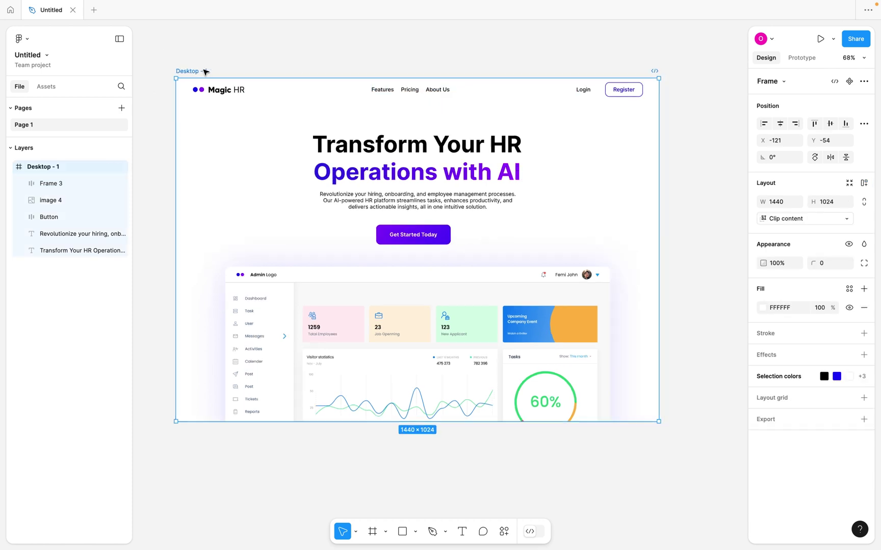
left_click_drag(448, 132, 564, 127)
left_click(459, 82)
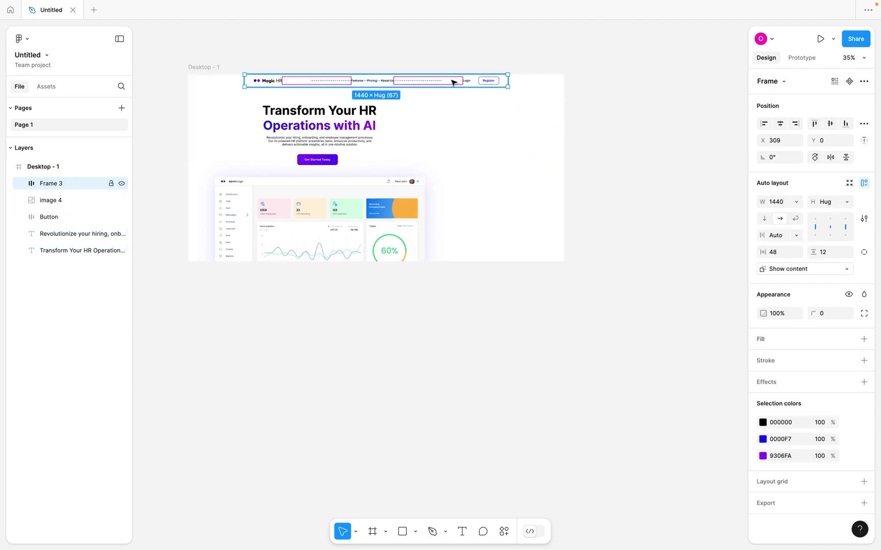
scroll(490, 77, "up", 3)
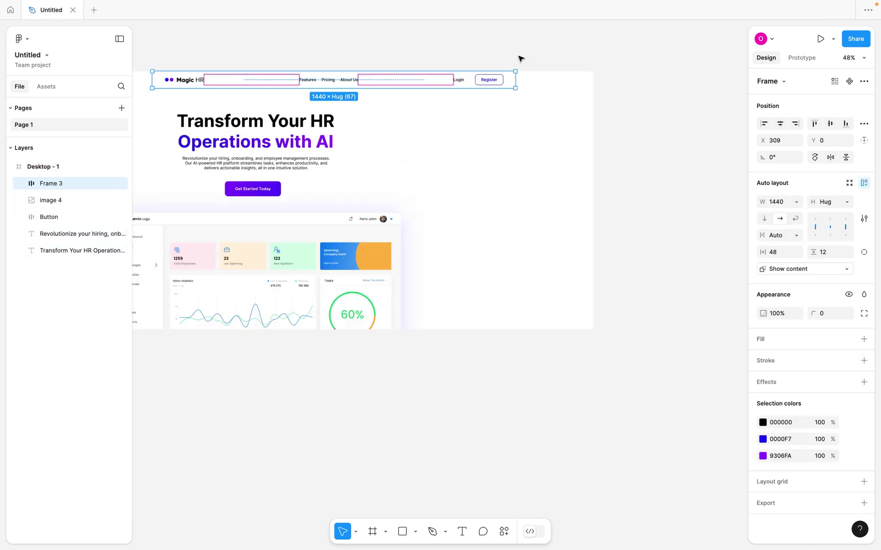
scroll(520, 58, "left", 5)
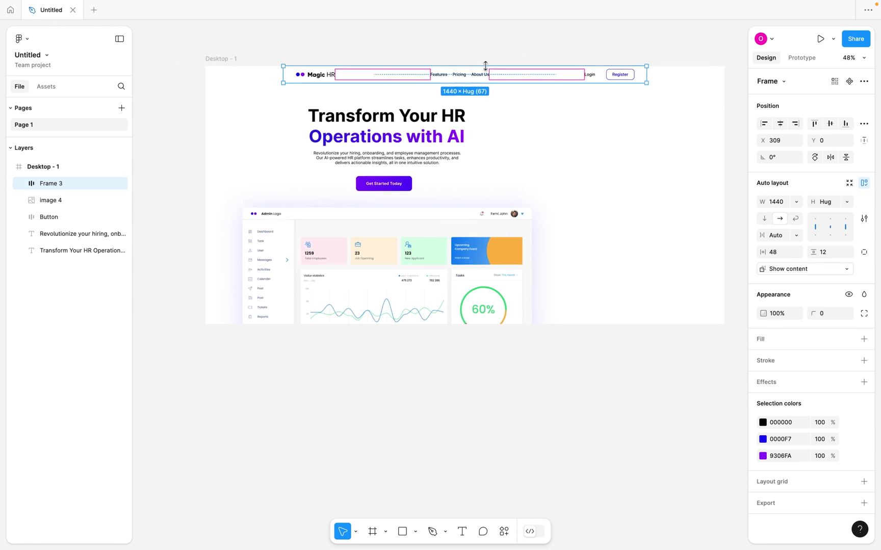
left_click(230, 60)
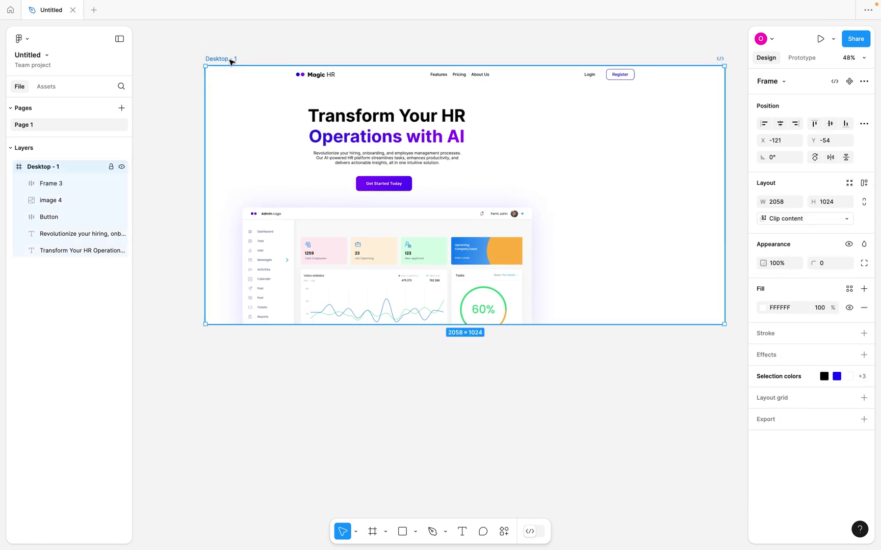
left_click_drag(724, 142, 663, 151)
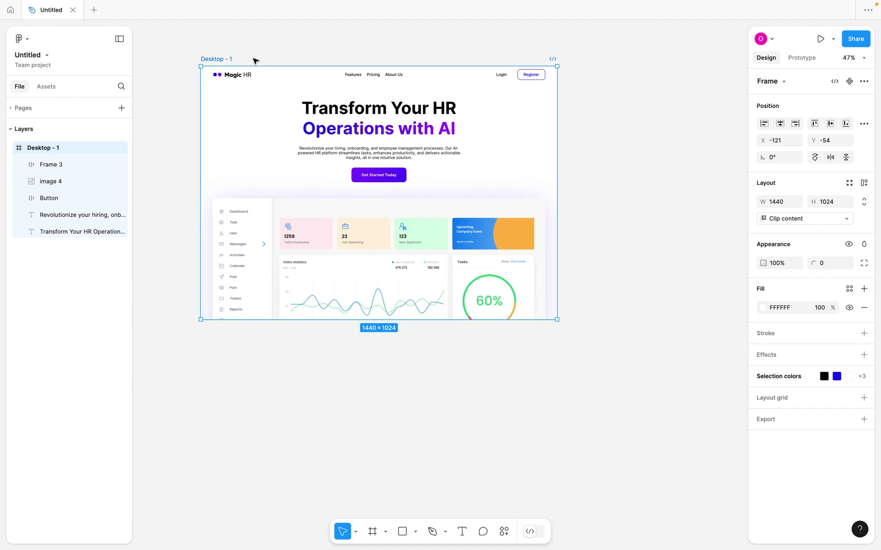
left_click(274, 79)
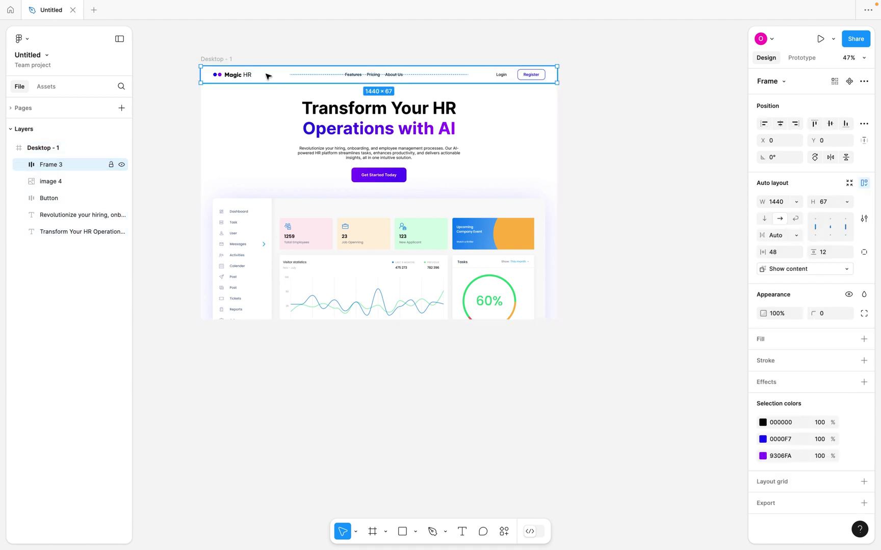
left_click(217, 59)
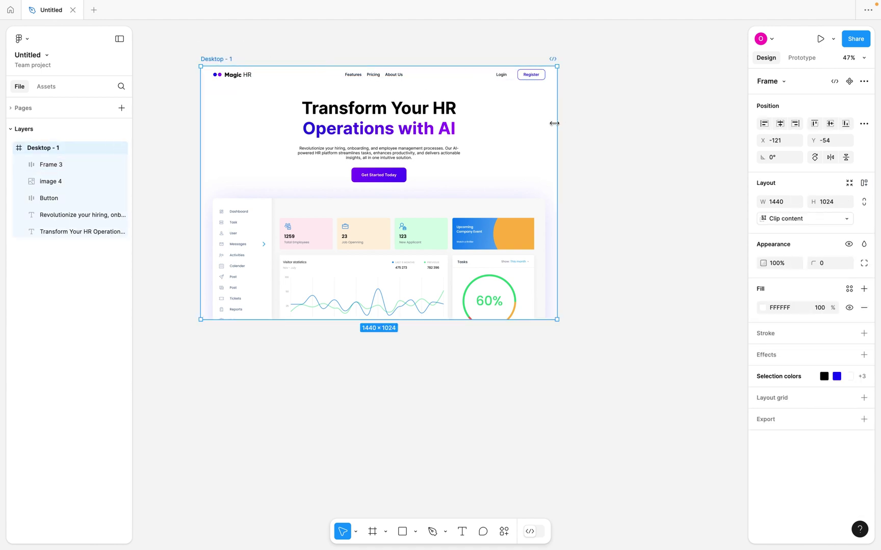
mouse_move(554, 123)
left_mouse_down()
mouse_move(649, 123)
mouse_move(564, 132)
left_mouse_up()
key("ctrl+z")
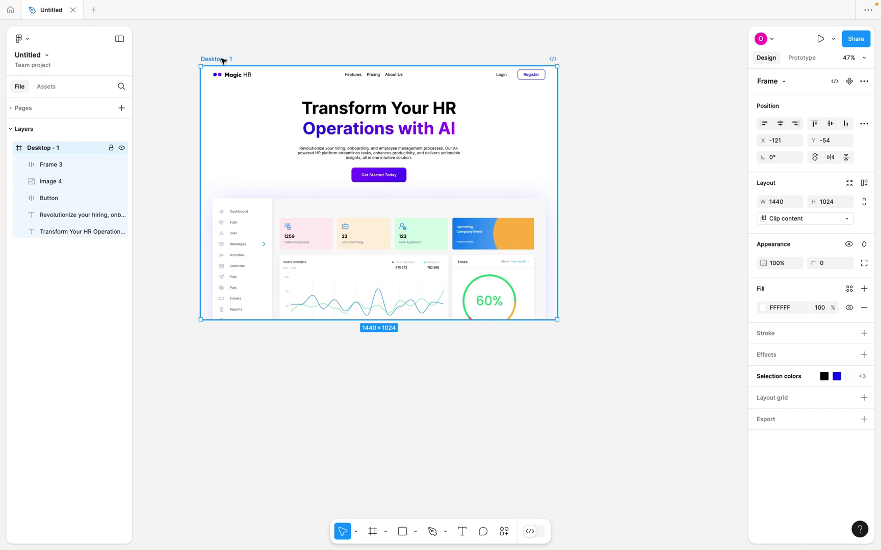
Rename the Frame 3 layer to 'Navbar'
left_click(57, 164)
double_click(55, 166)
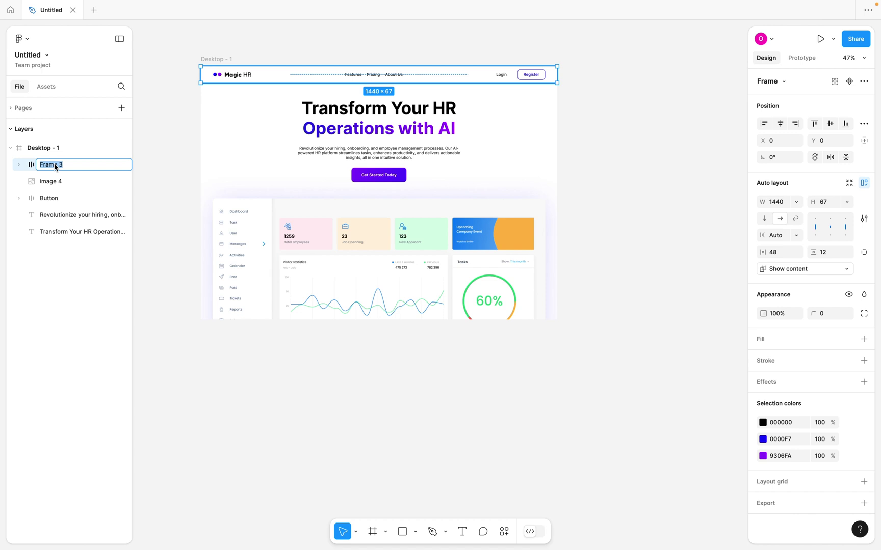
type("Navbar")
key("Return")
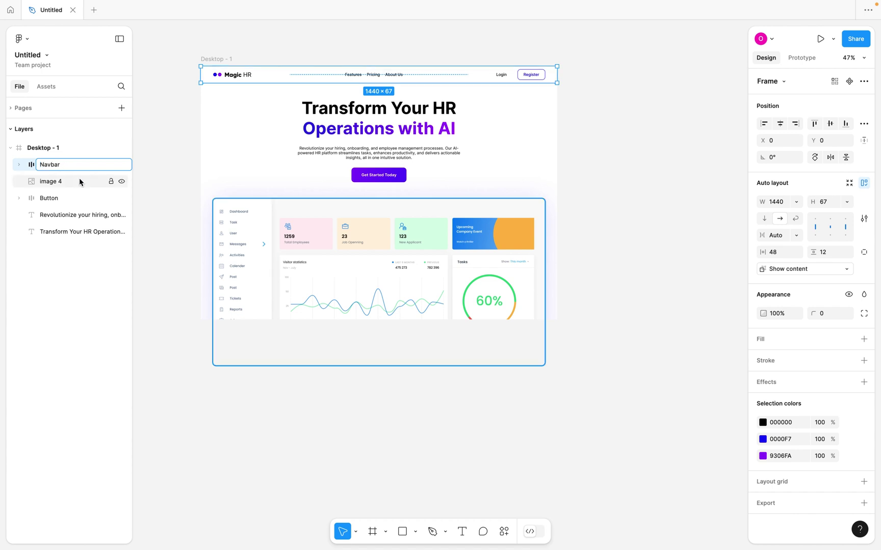
Wrap the heading, paragraph and Get Started Today button in a vertical auto-layout frame
left_click(173, 167)
left_click(367, 131)
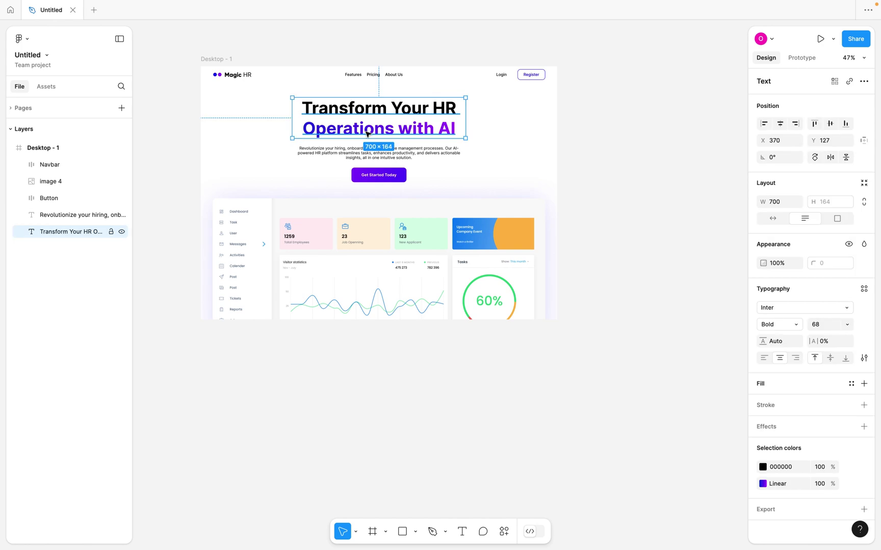
left_click(365, 157)
left_click(371, 175)
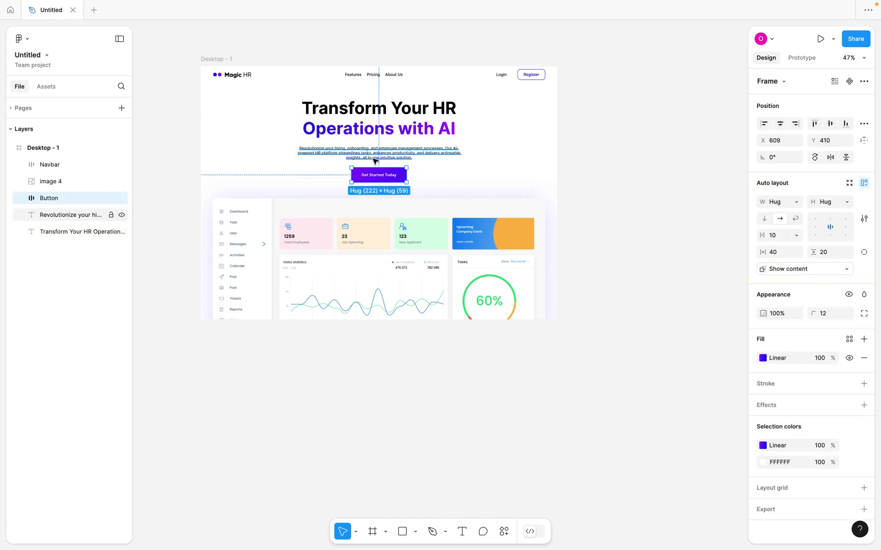
left_click(372, 159)
left_click(386, 128)
scroll(386, 128, "up", 2)
scroll(386, 128, "up", 4)
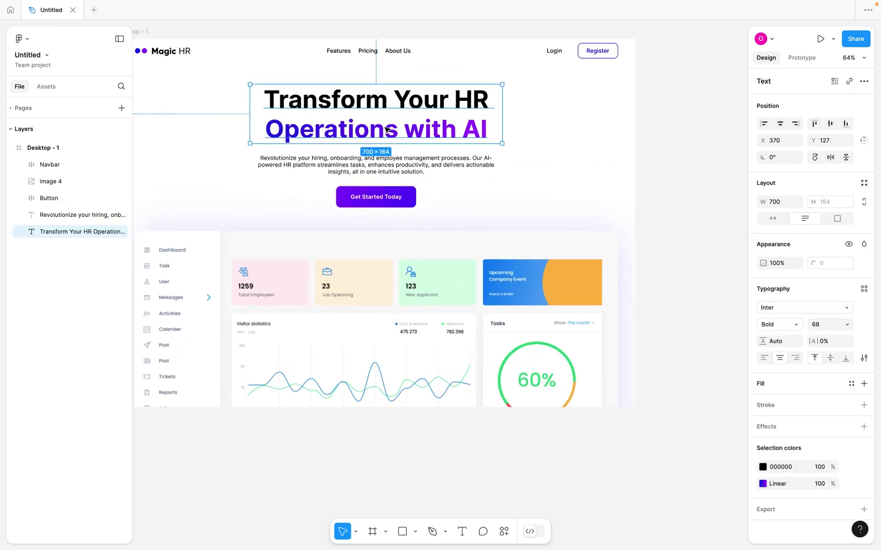
scroll(430, 171, "right", 2)
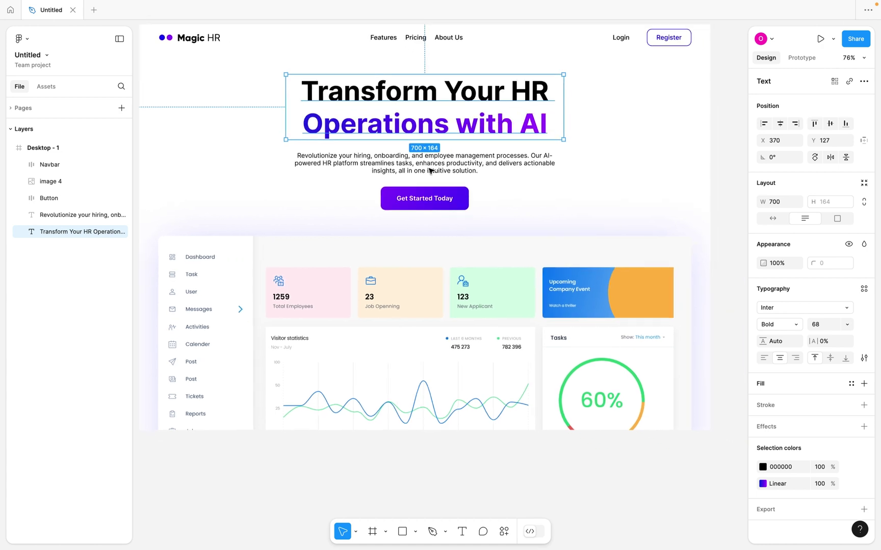
left_click(442, 194, "shift")
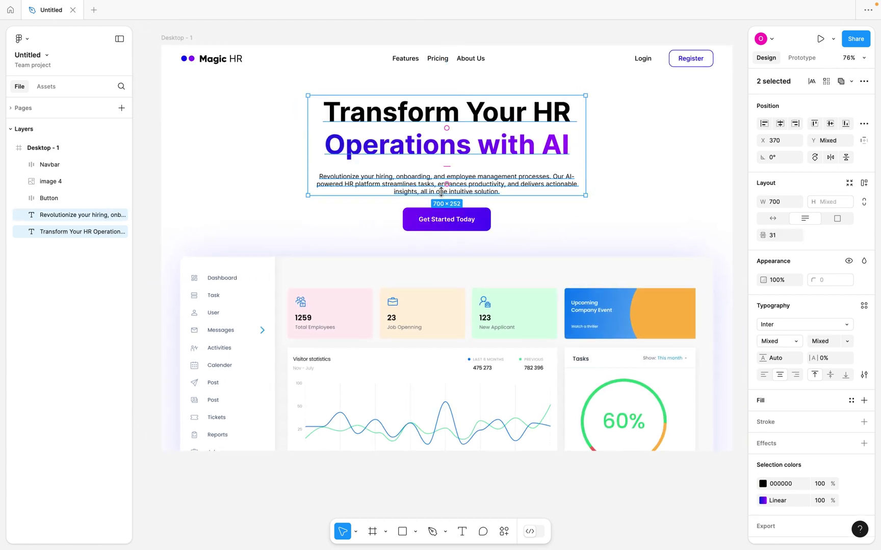
left_click(461, 222, "shift")
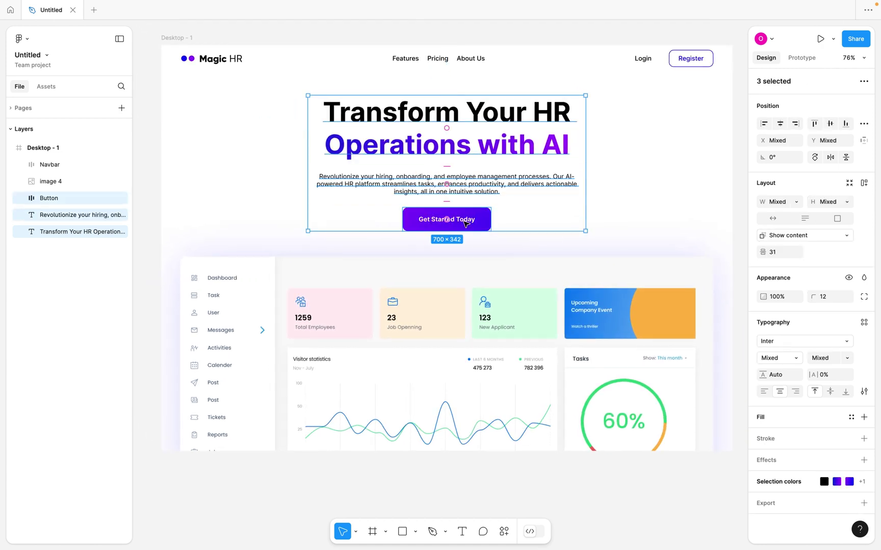
key("shift+a")
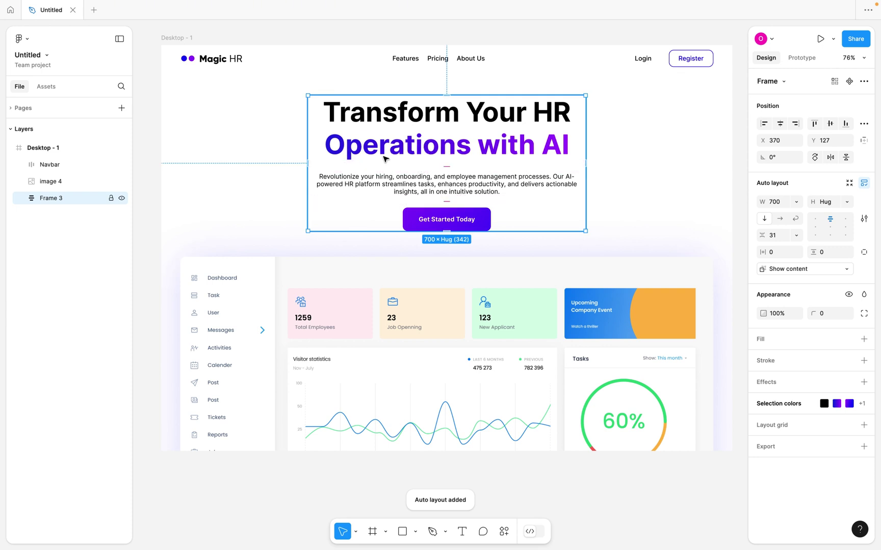
Rename the new auto-layout frame to 'Content'
double_click(54, 200)
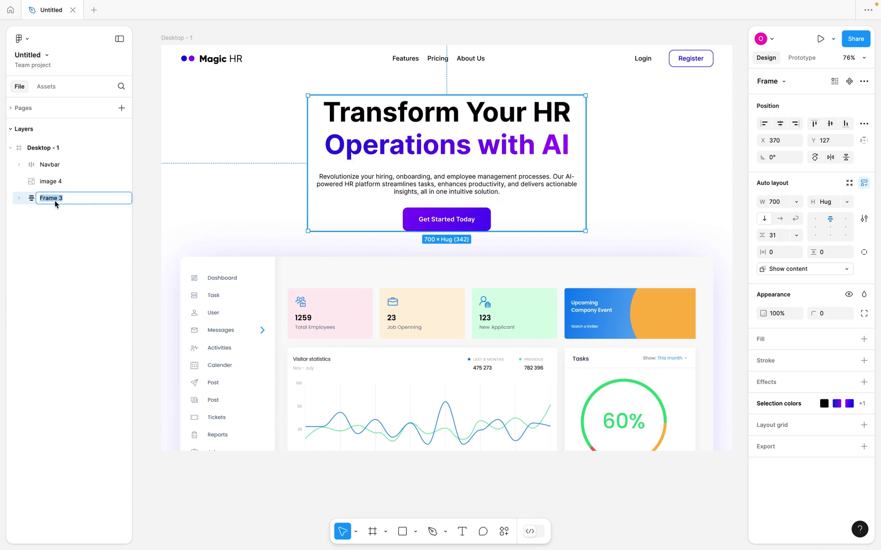
type("Content")
key("Return")
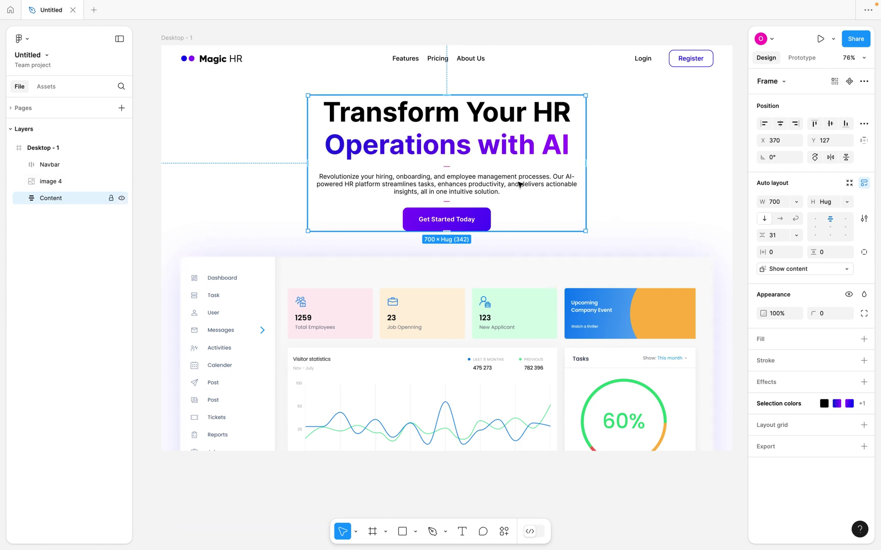
Wrap Content and image 4 in auto layout, stretch it to 1440 wide, and place it under the Navbar
left_click(502, 284, "shift")
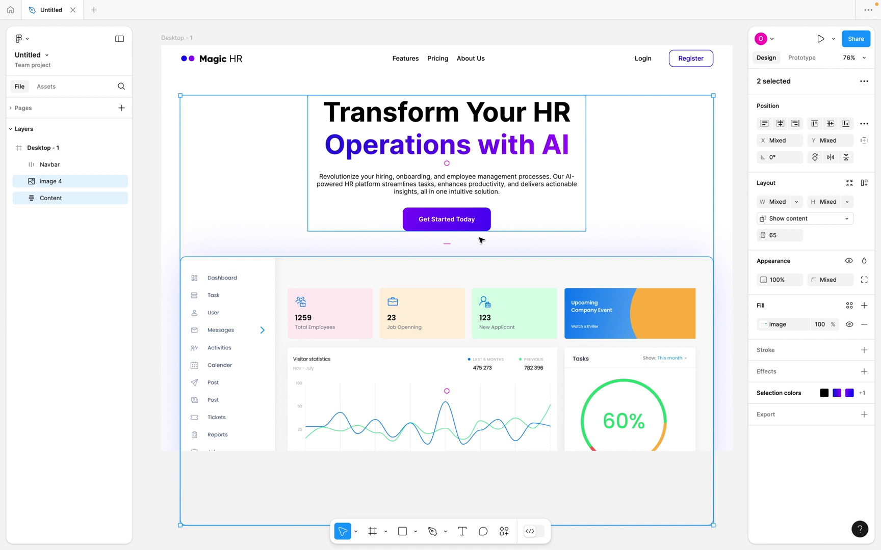
key("shift+a")
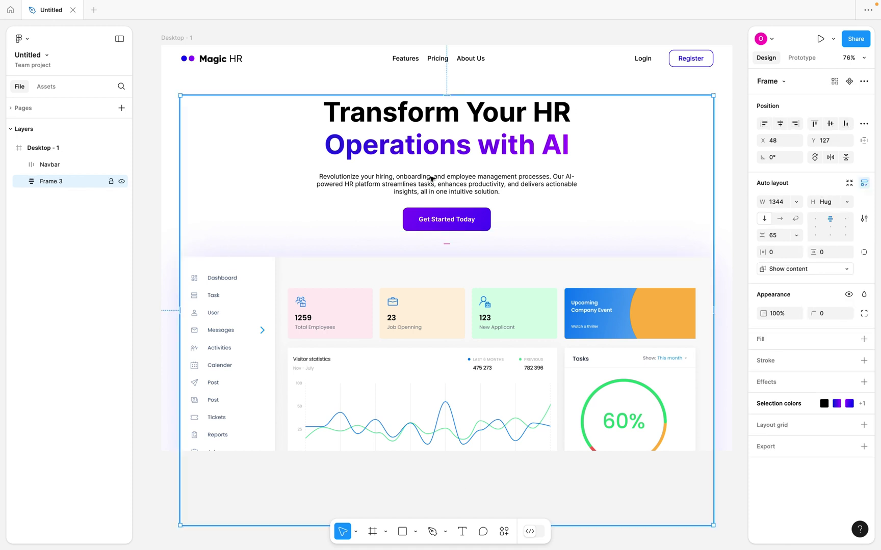
scroll(431, 178, "down", 3)
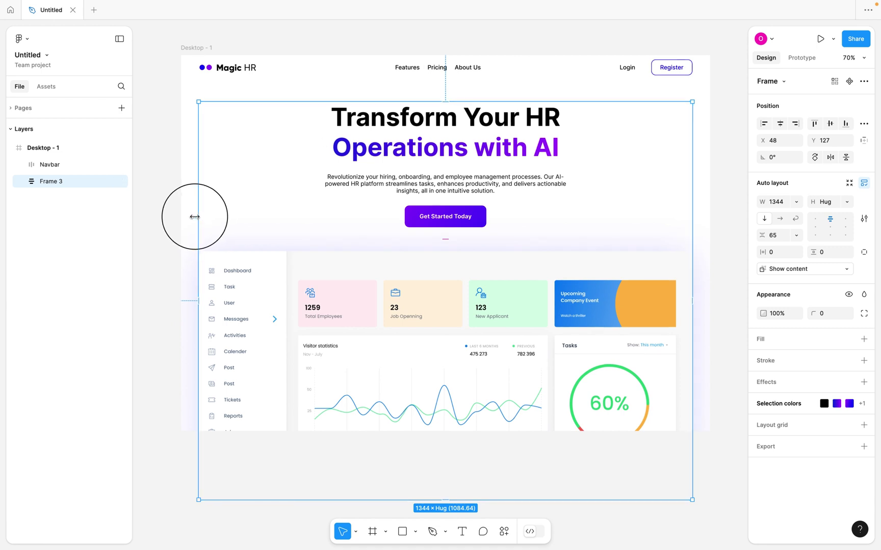
left_click_drag(195, 217, 181, 217)
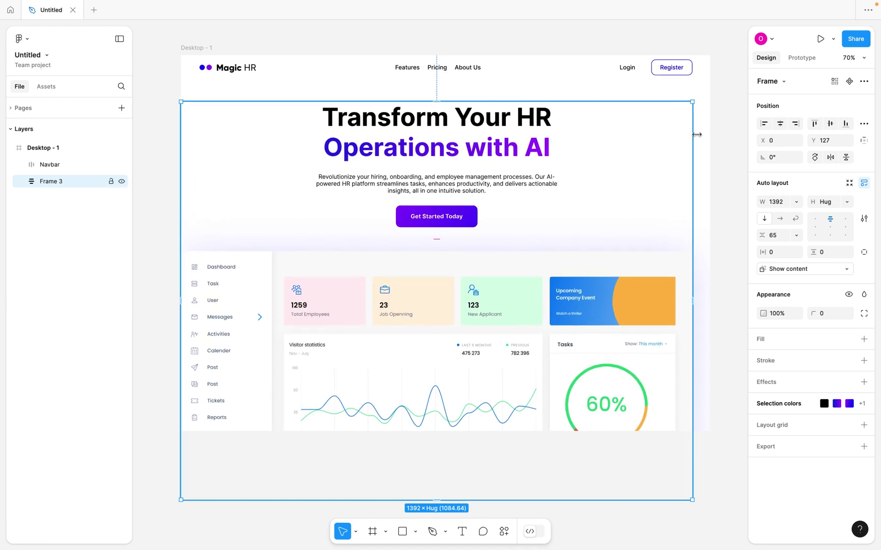
left_click_drag(693, 134, 708, 134)
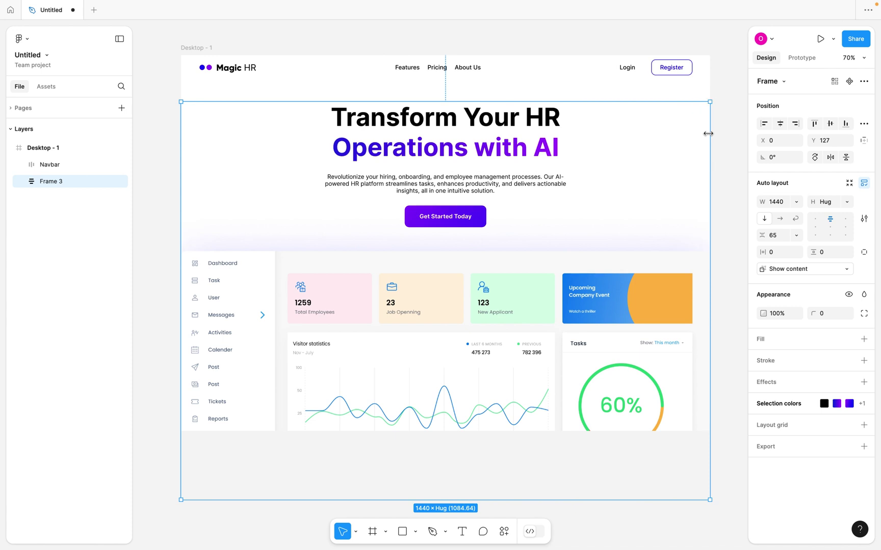
left_click_drag(577, 127, 576, 121)
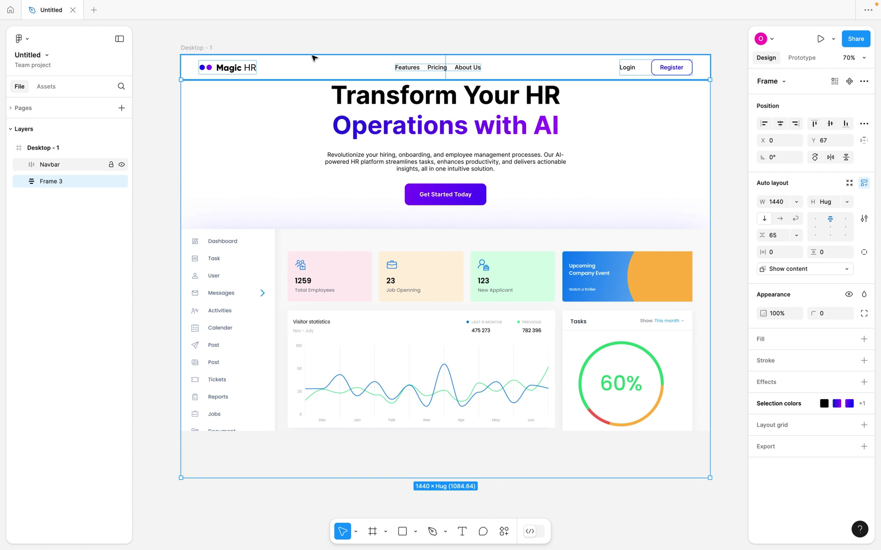
Apply auto layout to Desktop - 1 and rename Frame 3 to 'Hero Section'
left_click(195, 49)
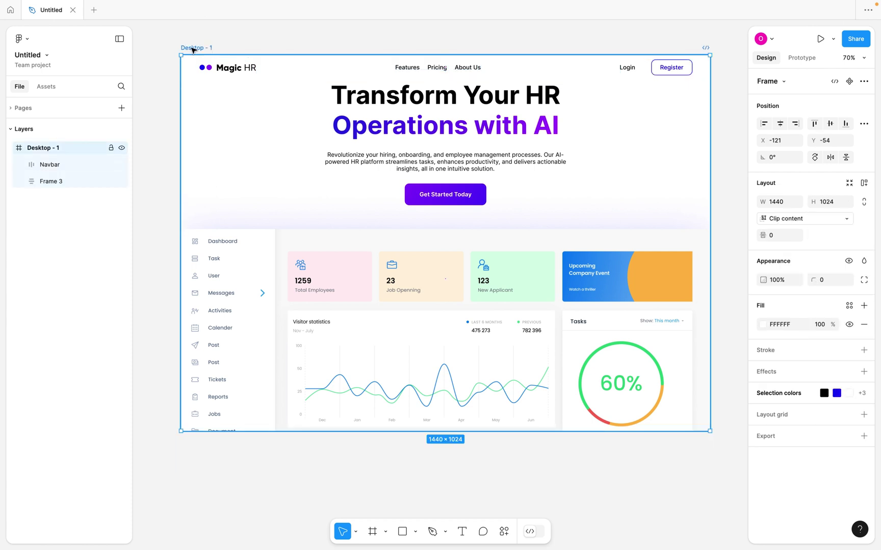
left_click(864, 183)
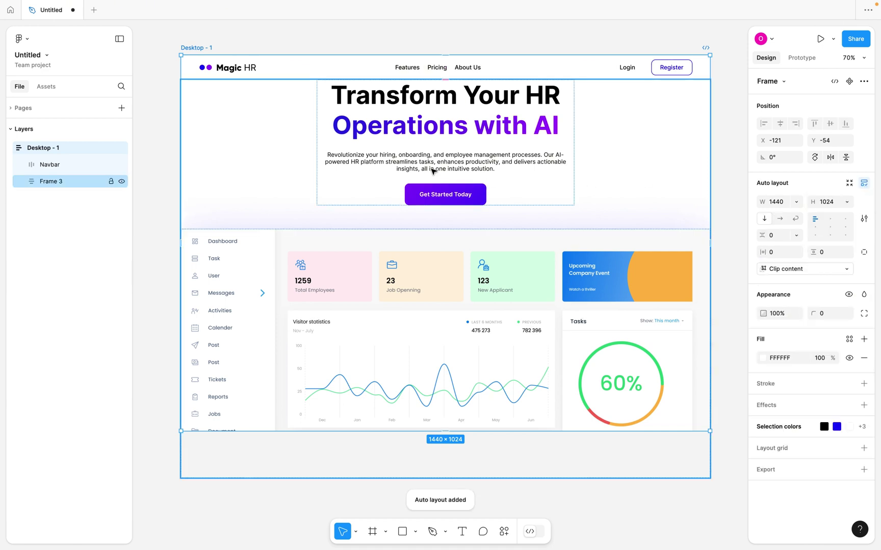
left_click(45, 166)
left_click(54, 182)
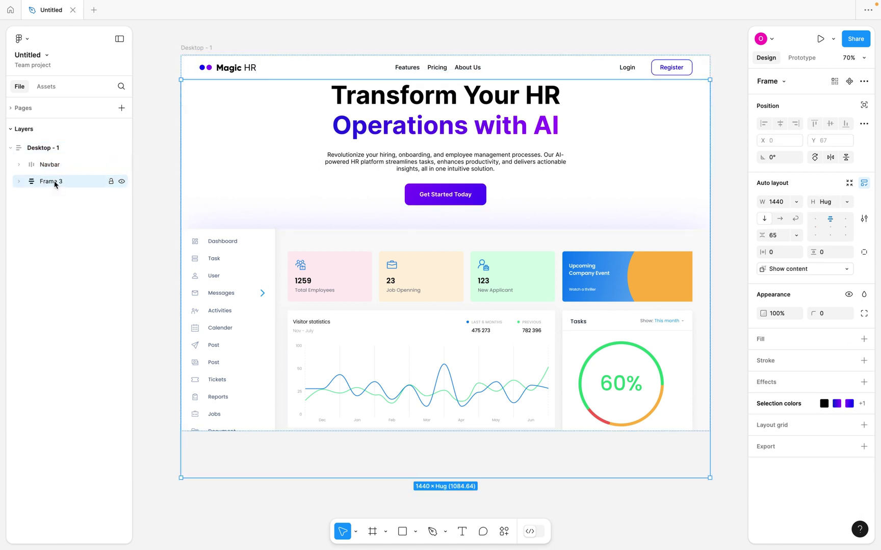
double_click(51, 182)
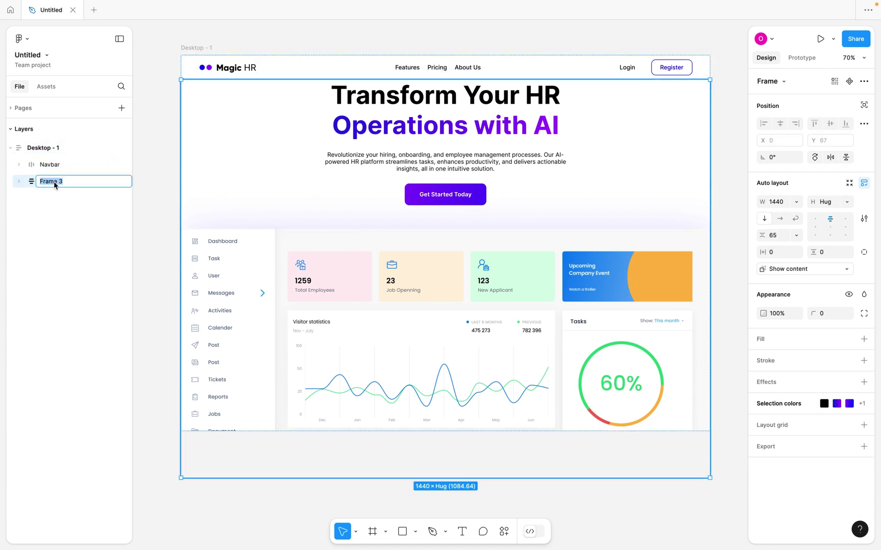
type("Hero Section")
left_click(212, 49)
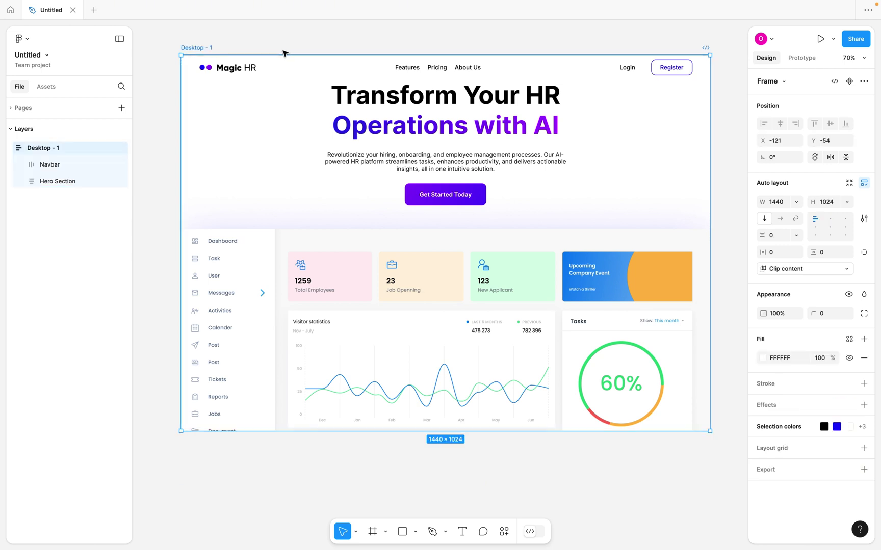
Inspect the Navbar's width options, then remove auto layout from Desktop - 1
left_click(54, 168)
left_click(55, 182)
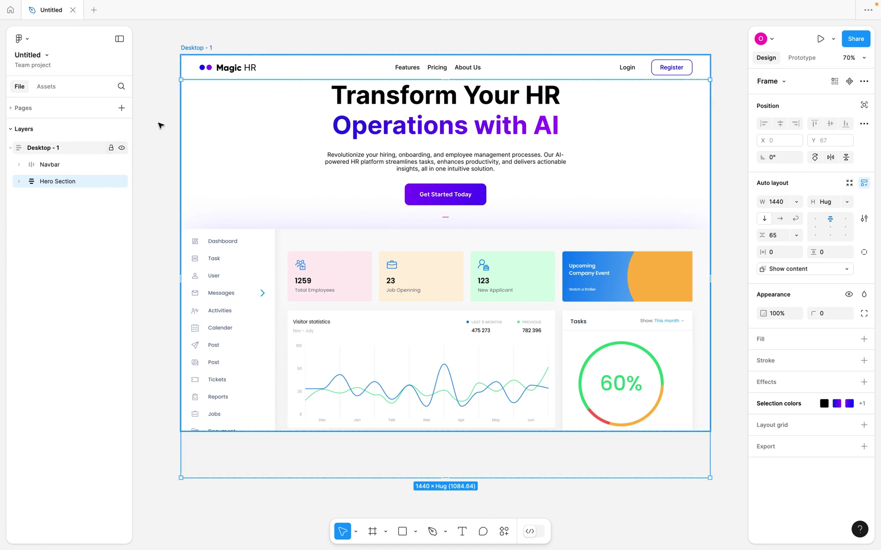
left_click(288, 72)
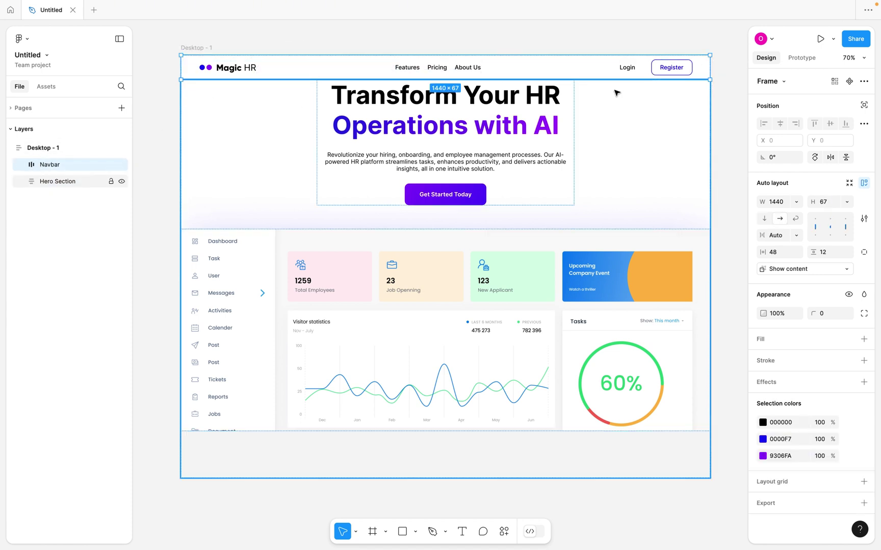
left_click(796, 202)
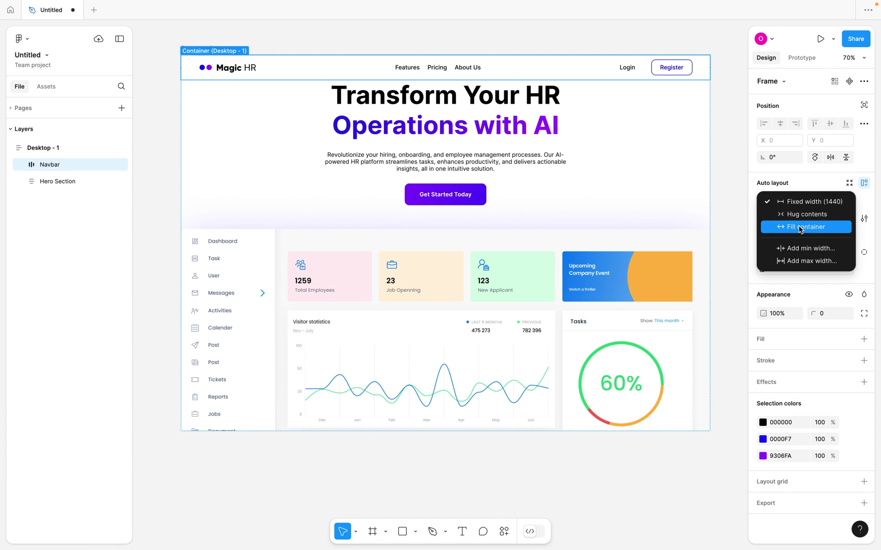
left_click(728, 115)
left_click(197, 48)
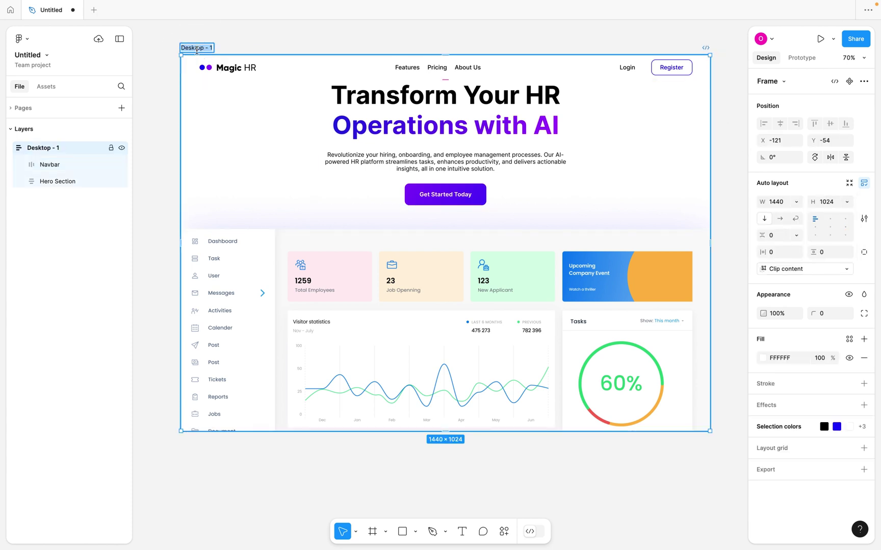
left_click(864, 184)
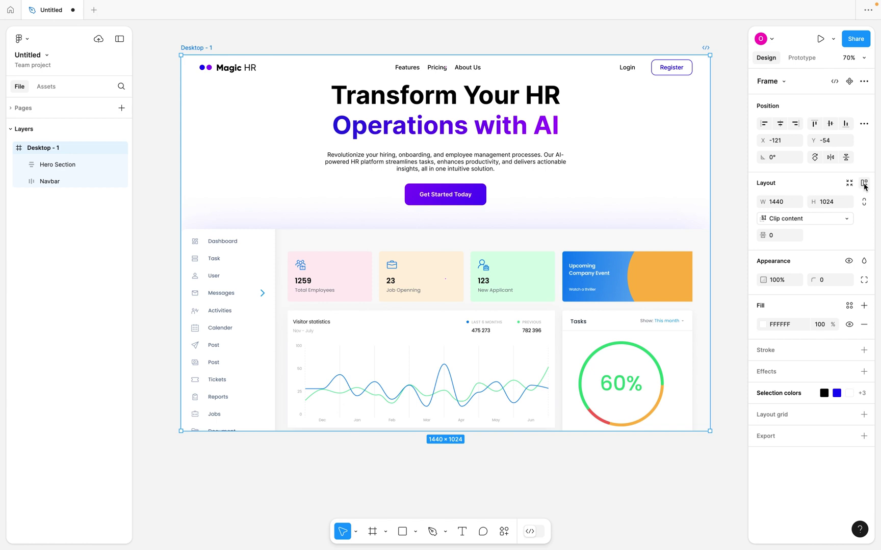
Reapply auto layout to Desktop - 1 and set the Navbar width to Fill container
left_click(592, 79)
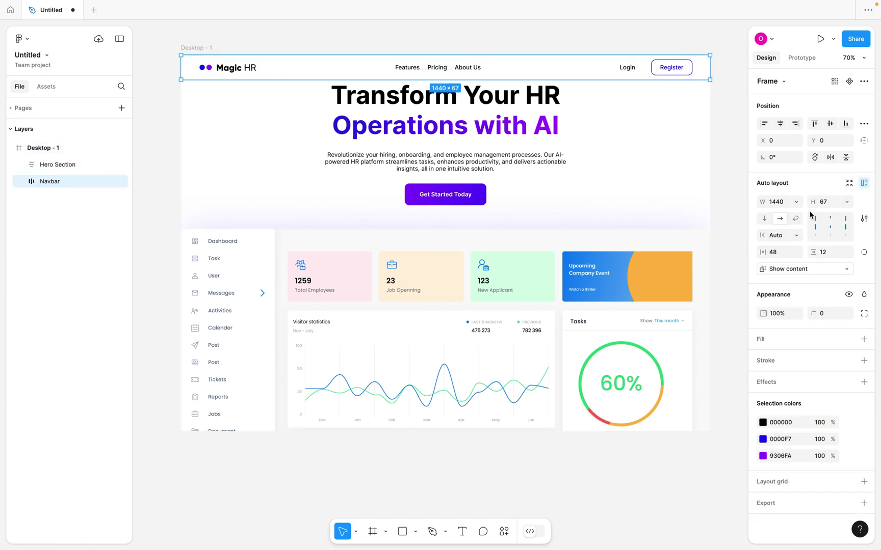
left_click(796, 202)
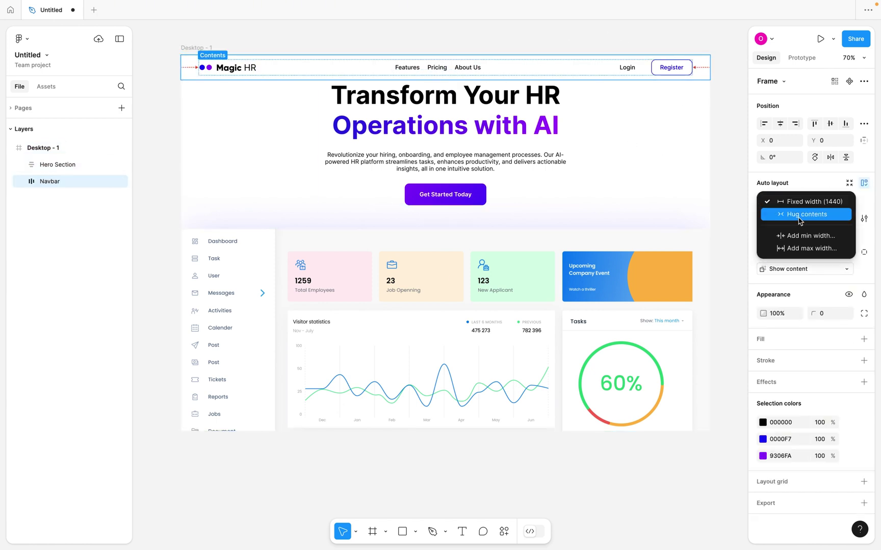
left_click(194, 48)
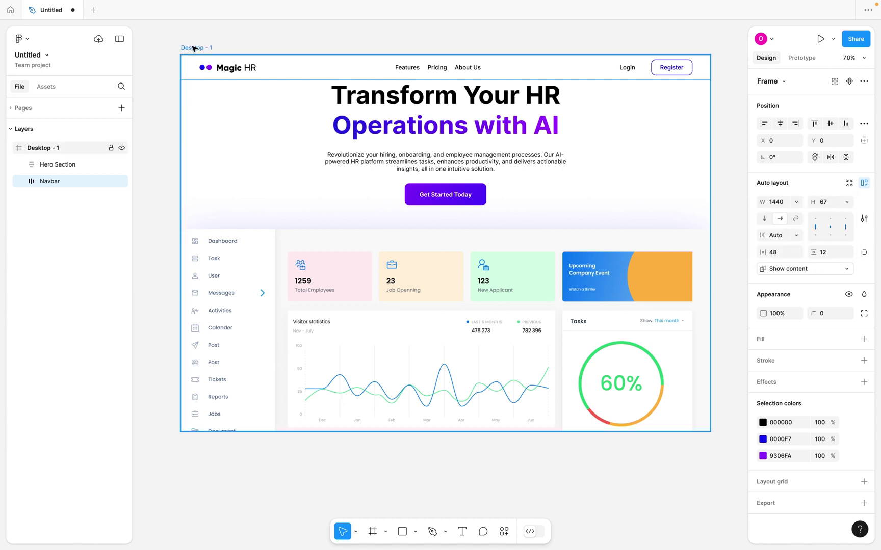
left_click(864, 185)
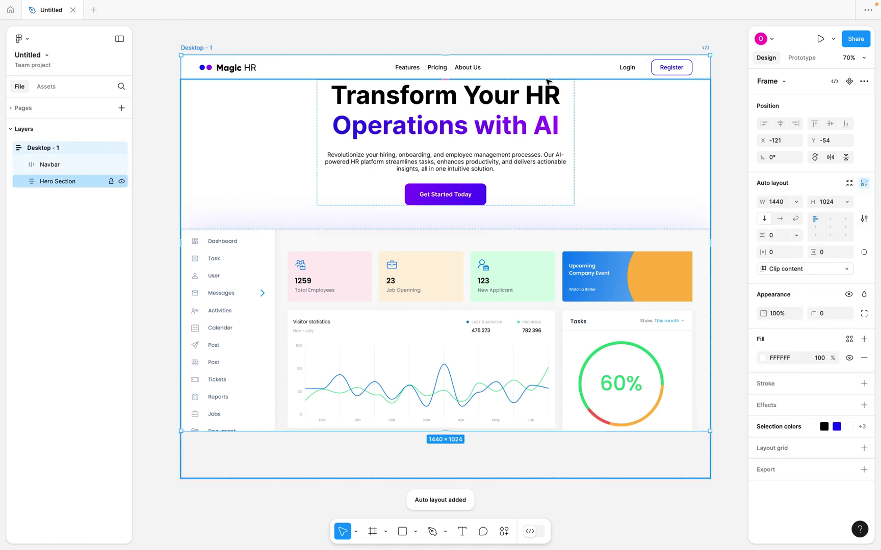
left_click(531, 71)
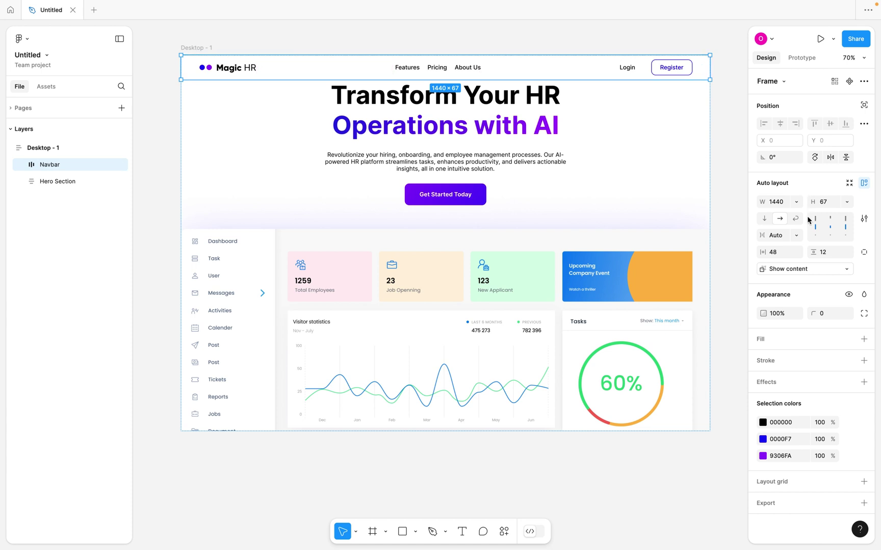
left_click(795, 202)
left_click(793, 232)
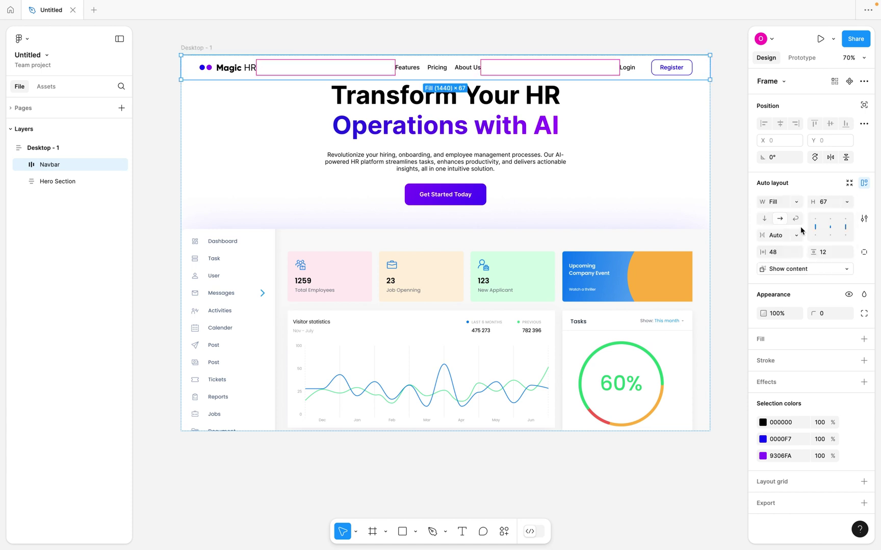
Widen Desktop - 1 to test the layout, then snap it back to fit its content
left_click(705, 205)
scroll(705, 205, "down", 5)
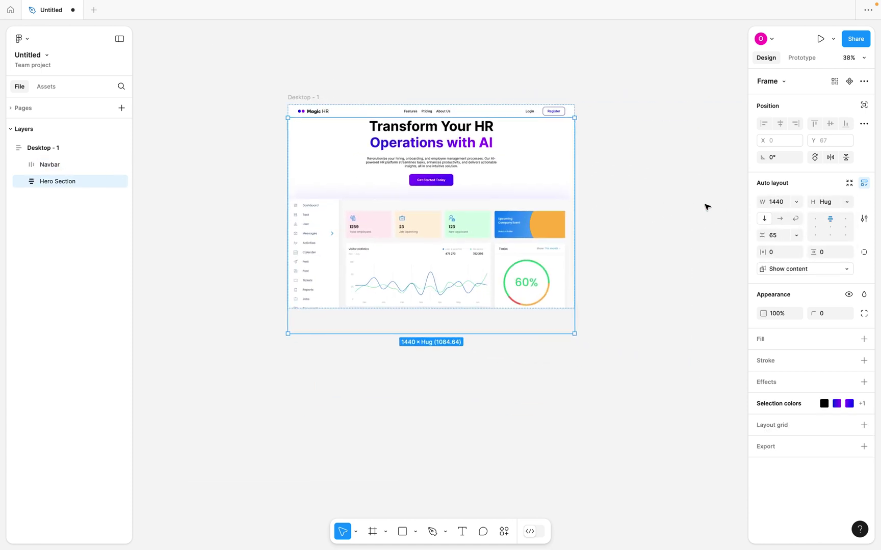
scroll(707, 204, "down", 2)
left_click(281, 80)
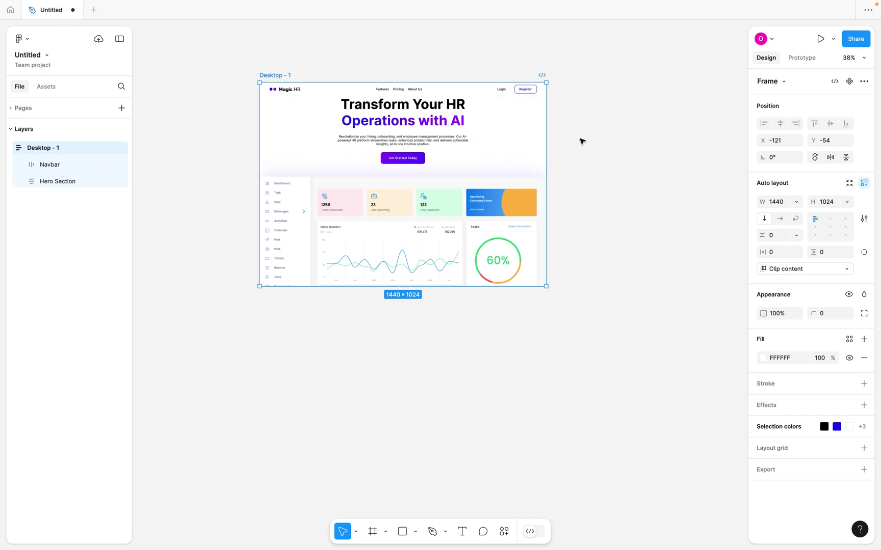
left_click_drag(546, 134, 636, 137)
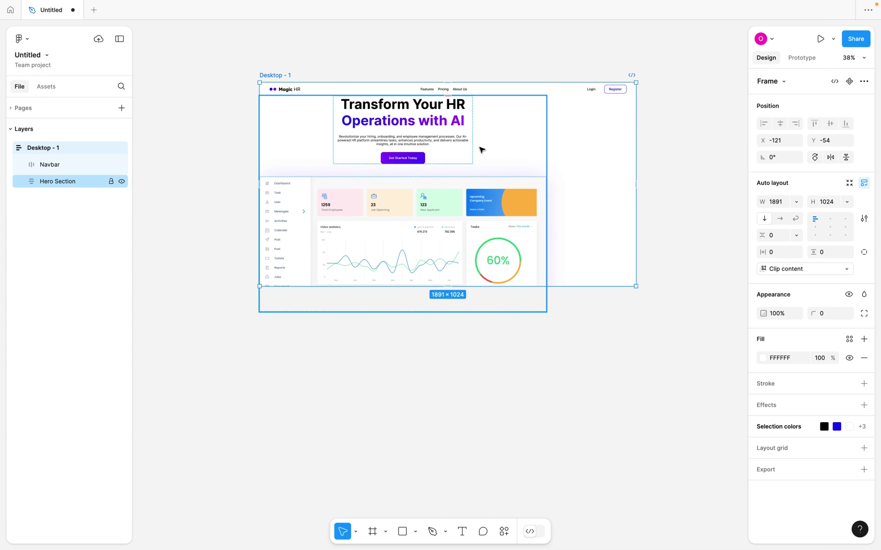
double_click(634, 147)
scroll(403, 141, "up", 5)
left_click(739, 161)
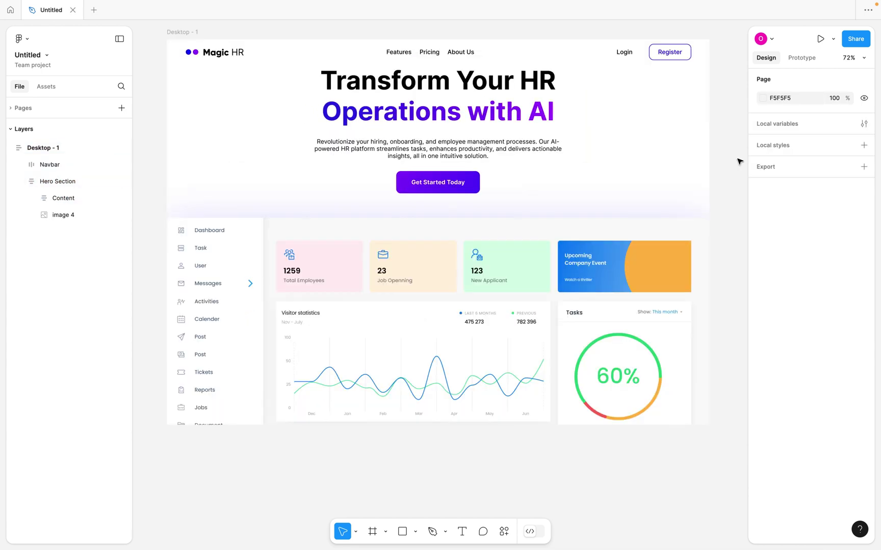
left_click(636, 133)
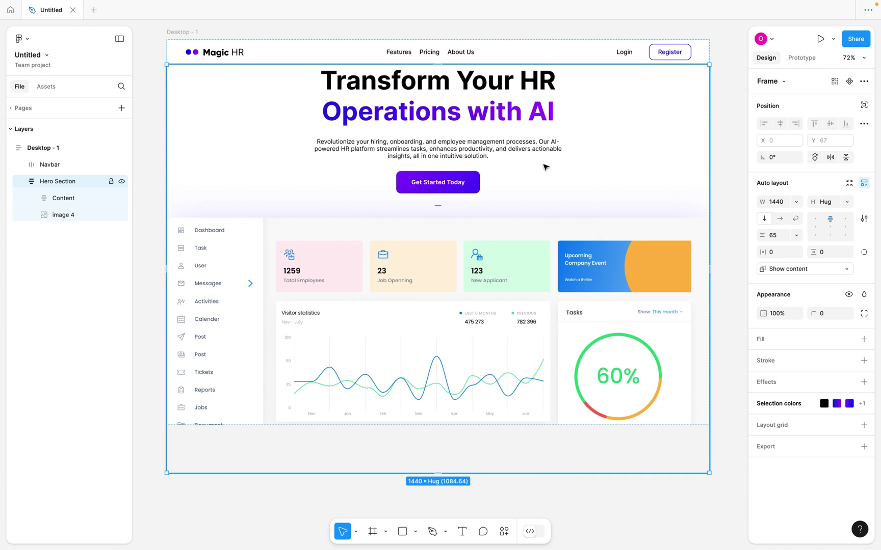
Set the Hero Section width to Fill container
left_click(796, 202)
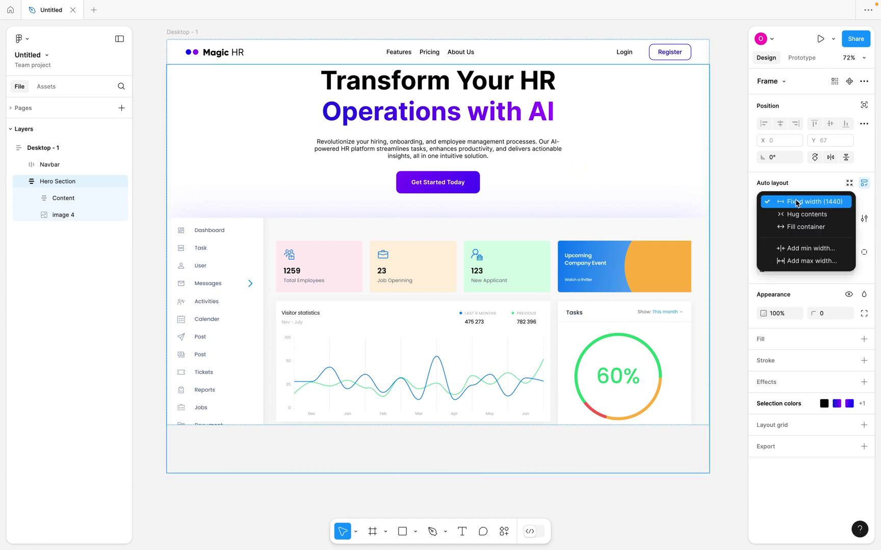
left_click(793, 230)
scroll(627, 225, "down", 5, "ctrl")
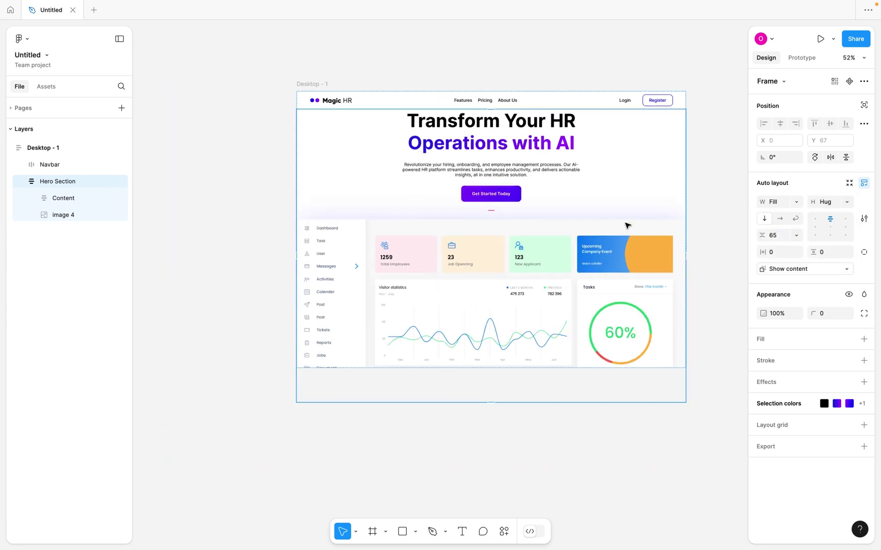
scroll(627, 226, "right", 4)
scroll(627, 225, "down", 2)
Narrow Desktop - 1 to test responsiveness, then restore it to 1440 wide
left_click(250, 50)
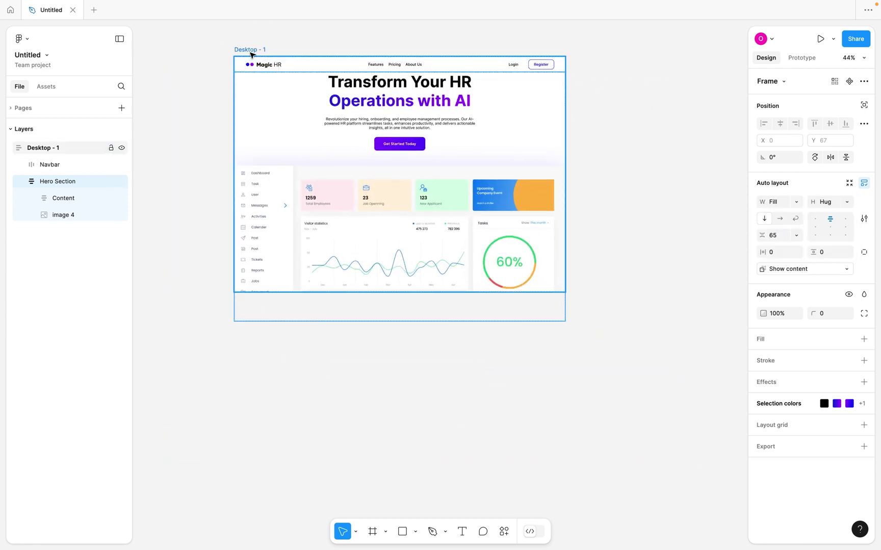
left_click_drag(565, 132, 348, 147)
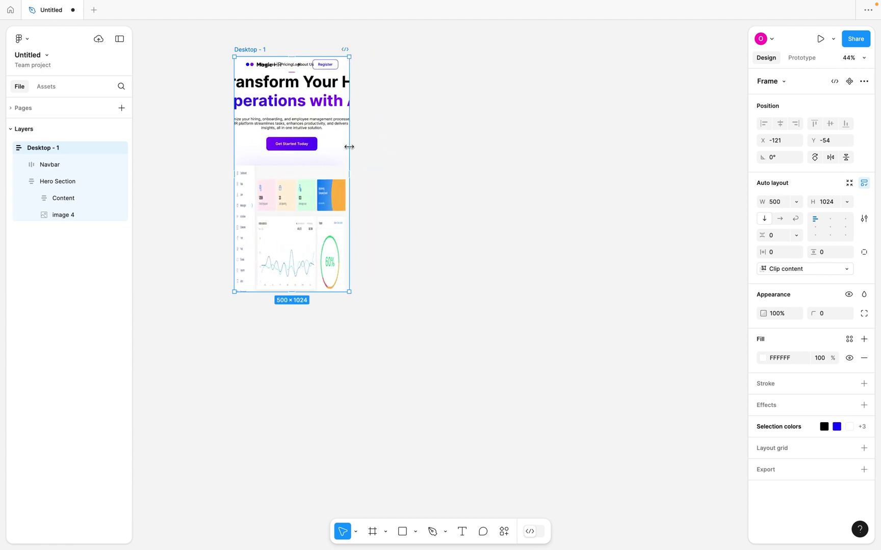
double_click(349, 147)
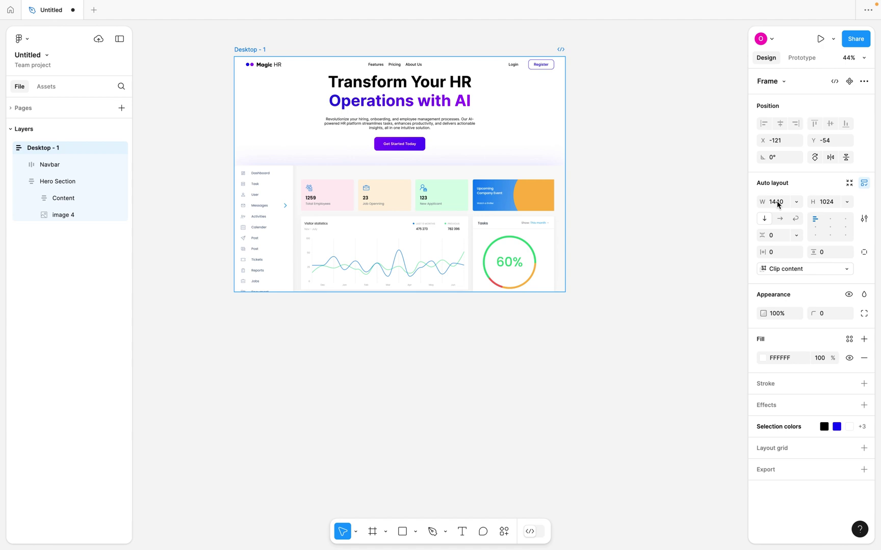
Zoom to the Hero Section and give it 48 horizontal padding
left_click(777, 202)
left_click(627, 158)
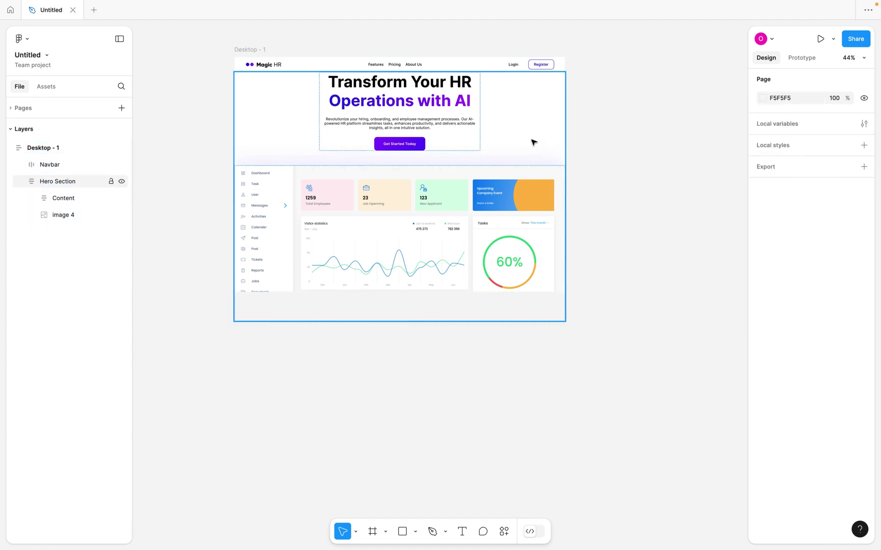
left_click(467, 119)
key("shift+2")
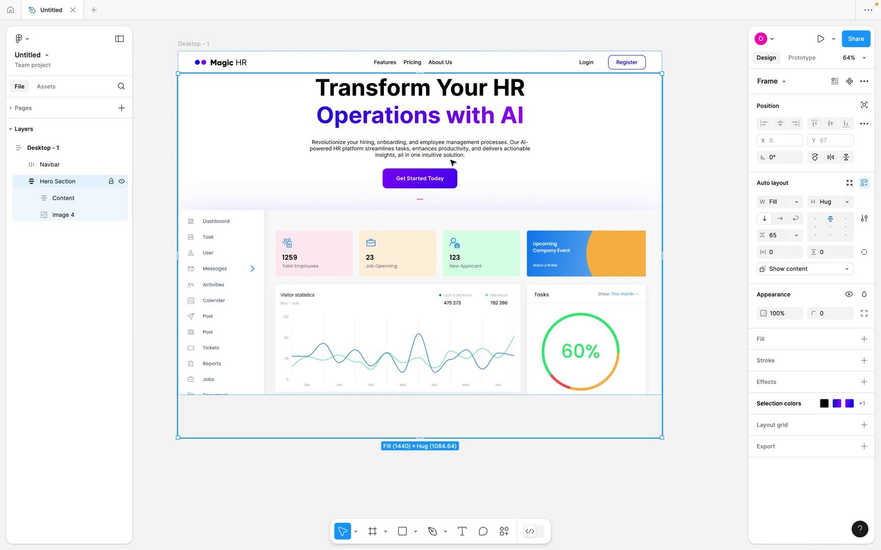
left_click(259, 59)
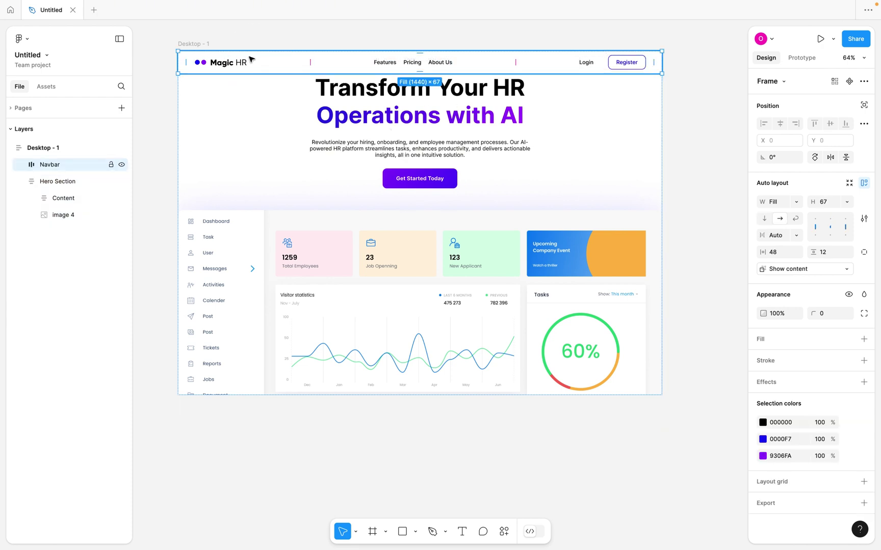
left_click(284, 137)
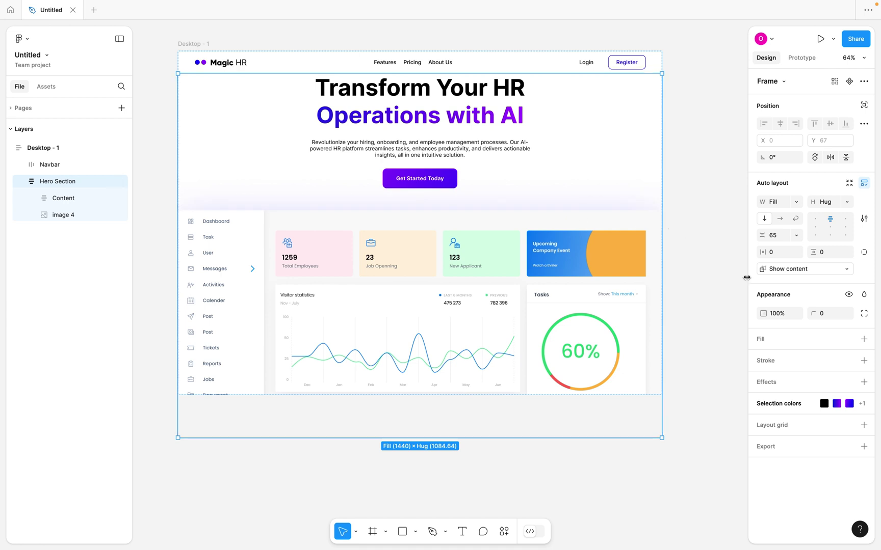
left_click(783, 253)
key("Return")
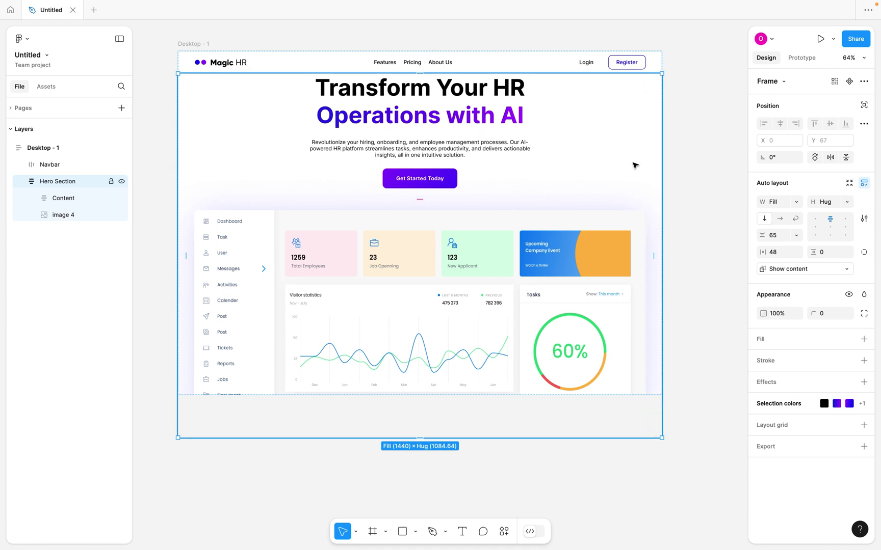
Switch to individual padding and set the Hero Section's top padding to 60
left_click(864, 251)
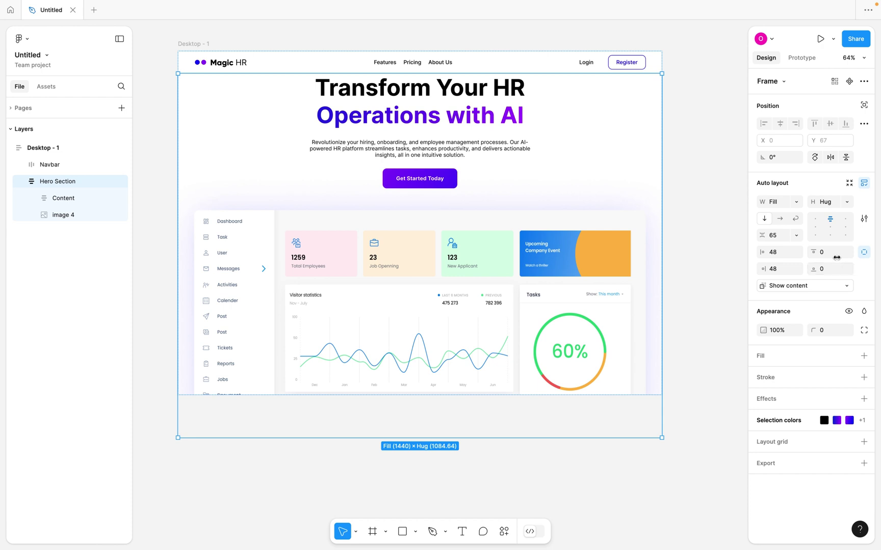
left_click(831, 257)
key("Return")
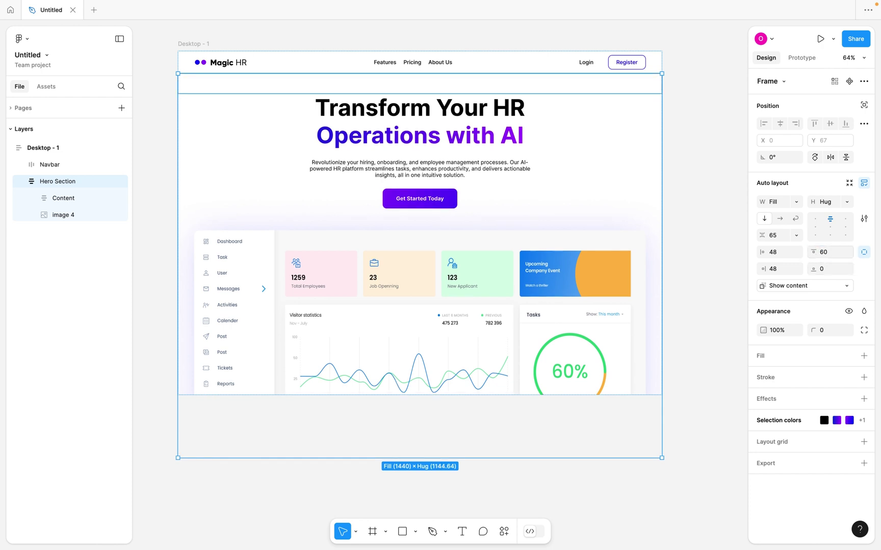
left_click(682, 212)
scroll(681, 213, "down", 1)
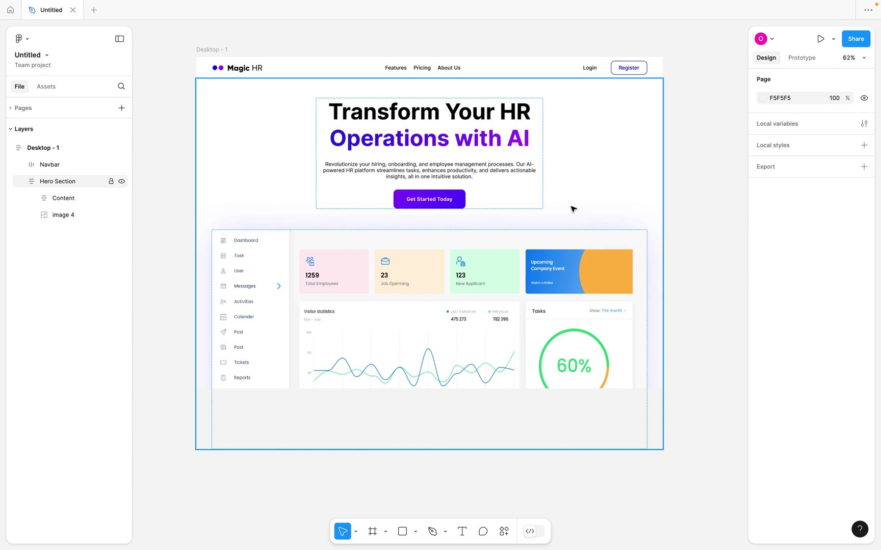
Set the Content block's width to Fill container
double_click(478, 158)
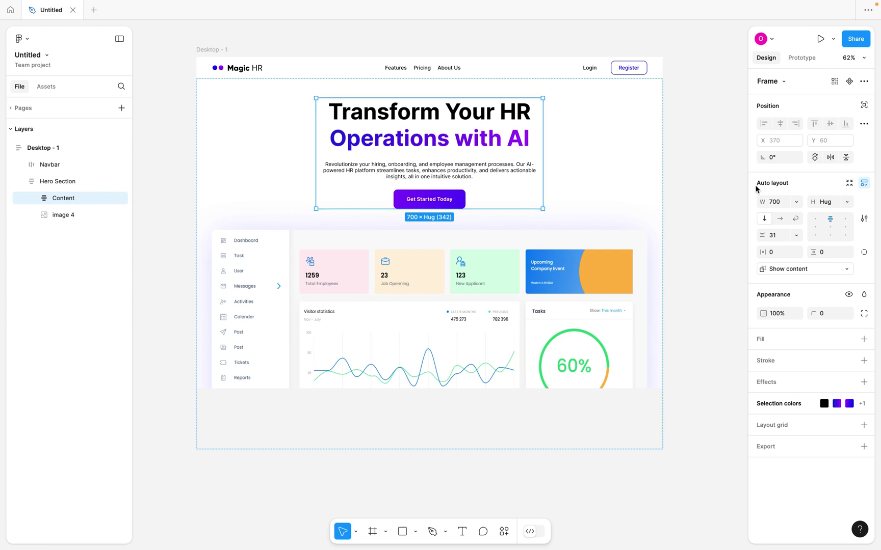
left_click(796, 202)
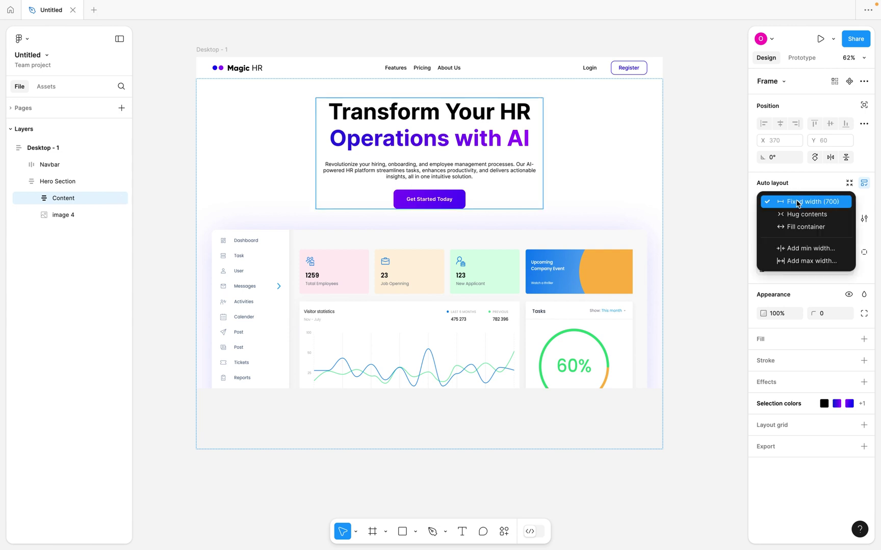
left_click(795, 227)
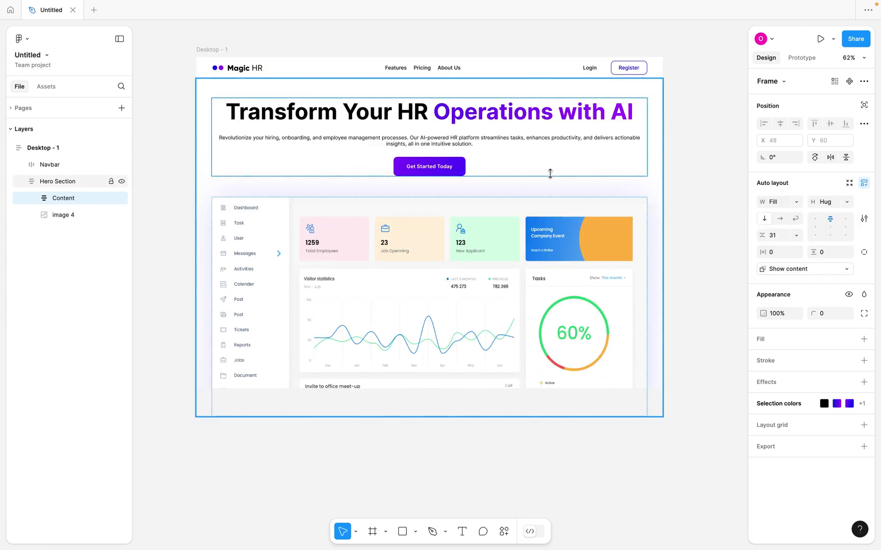
scroll(509, 139, "down", 4, "ctrl")
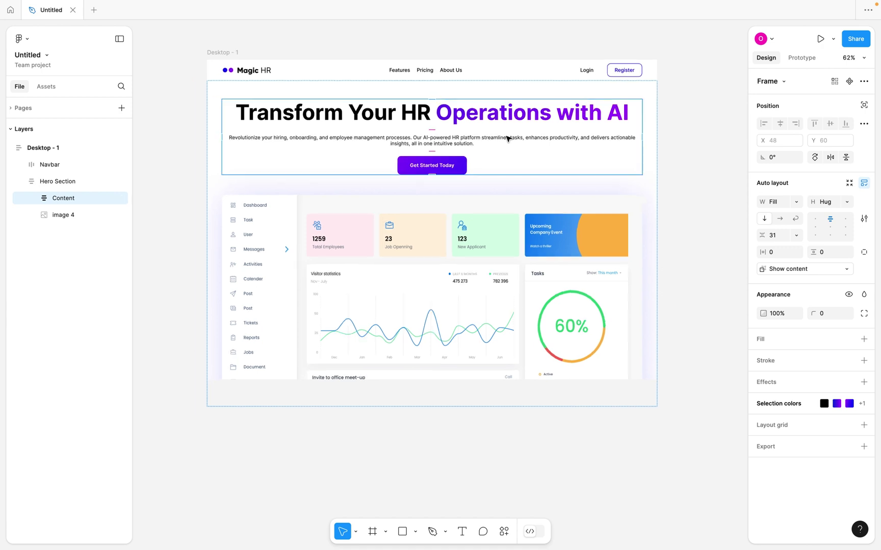
Narrow Desktop - 1 to preview a mobile width, then undo back to 1440
left_click(318, 78)
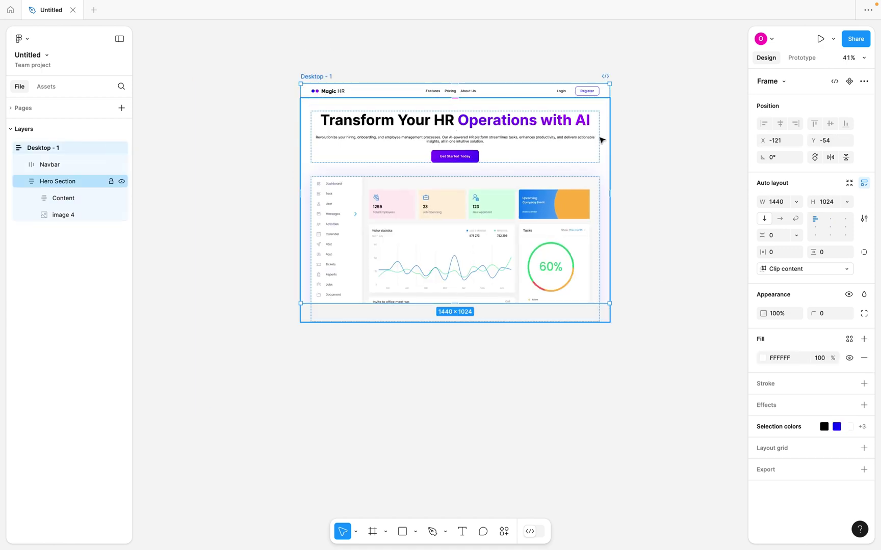
left_click_drag(609, 138, 407, 132)
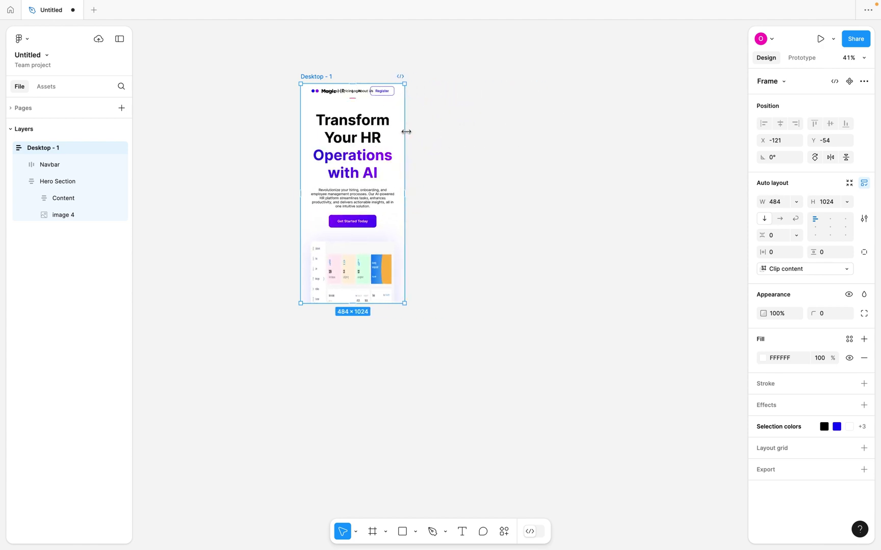
key("ctrl+z")
scroll(407, 133, "up", 5)
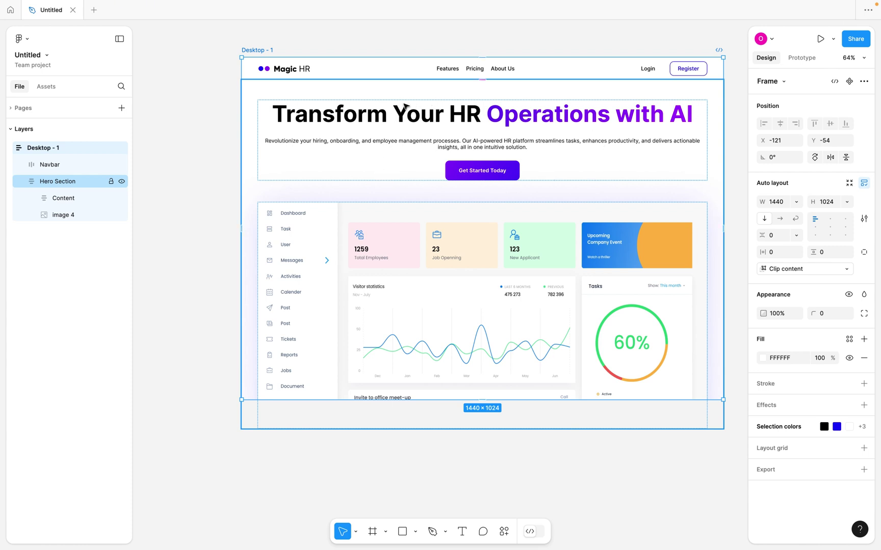
Give the Content block a maximum width of 700
double_click(379, 153)
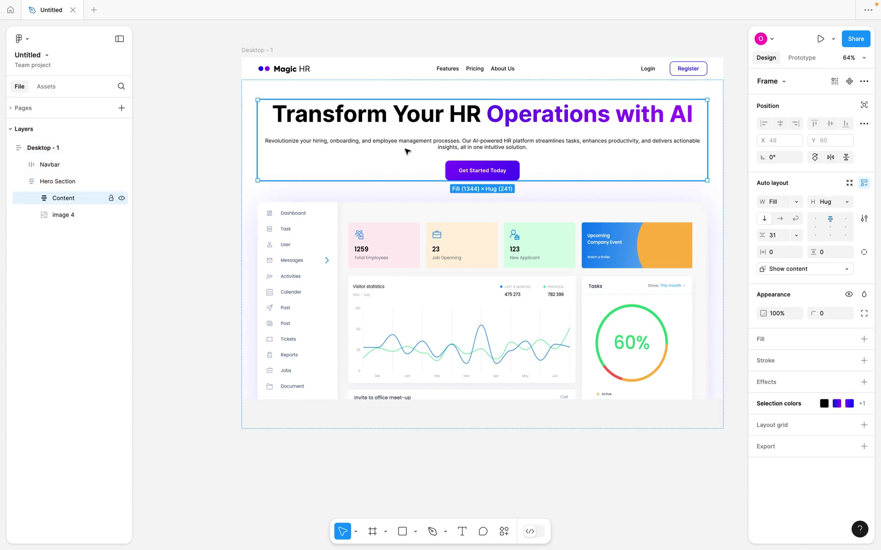
left_click(796, 202)
left_click(801, 234)
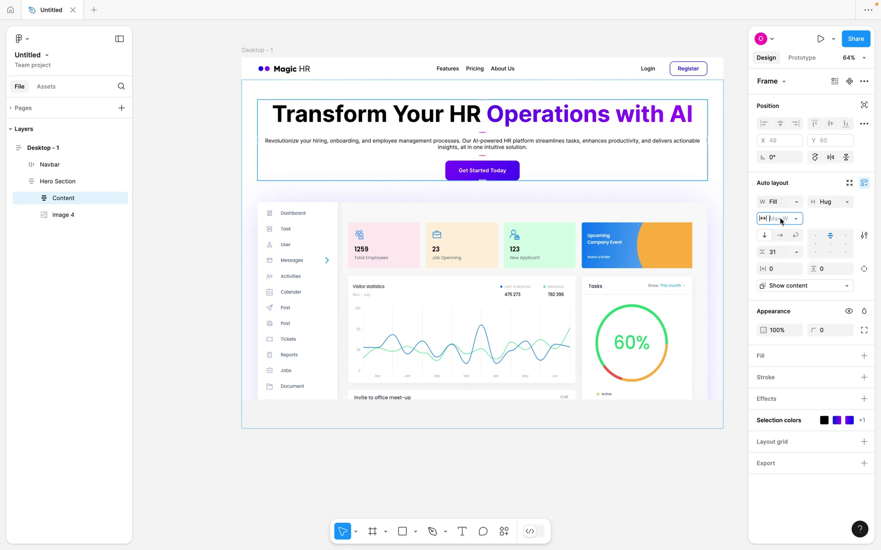
type("700")
key("Return")
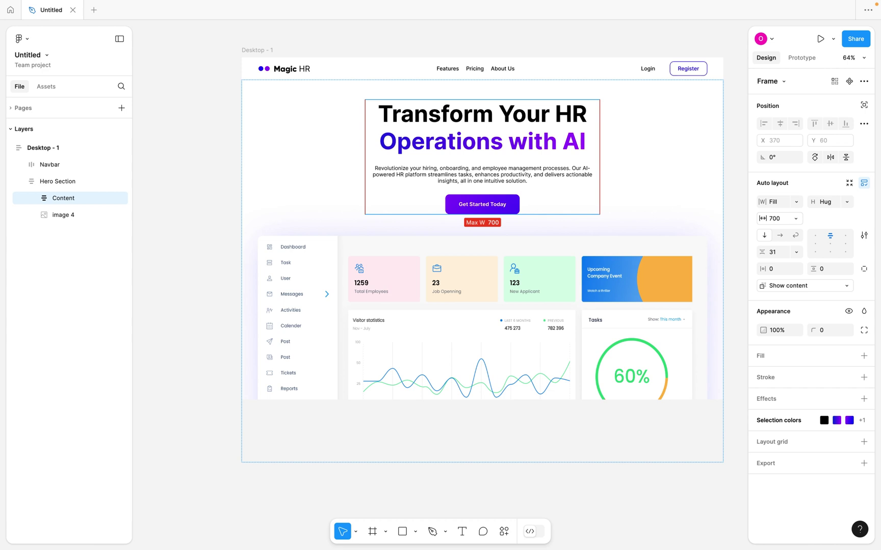
Resize Desktop - 1 to test the hero reflow, then undo the overshoot
left_click(651, 142)
scroll(651, 143, "down", 3)
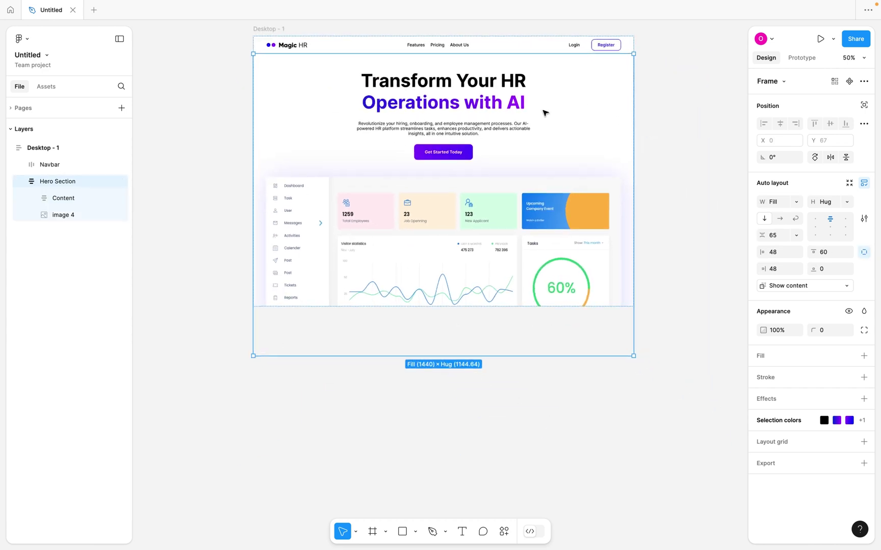
key("Escape")
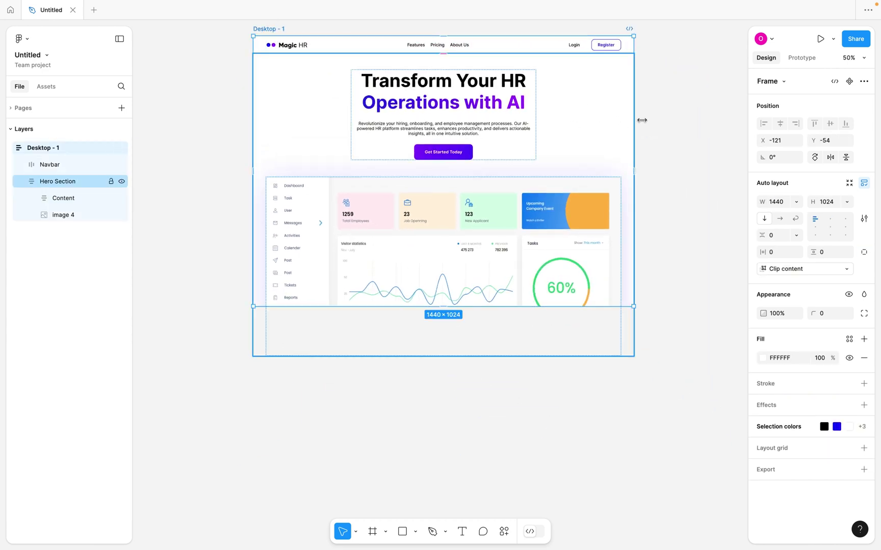
left_click_drag(633, 118, 436, 124)
key("ctrl+z")
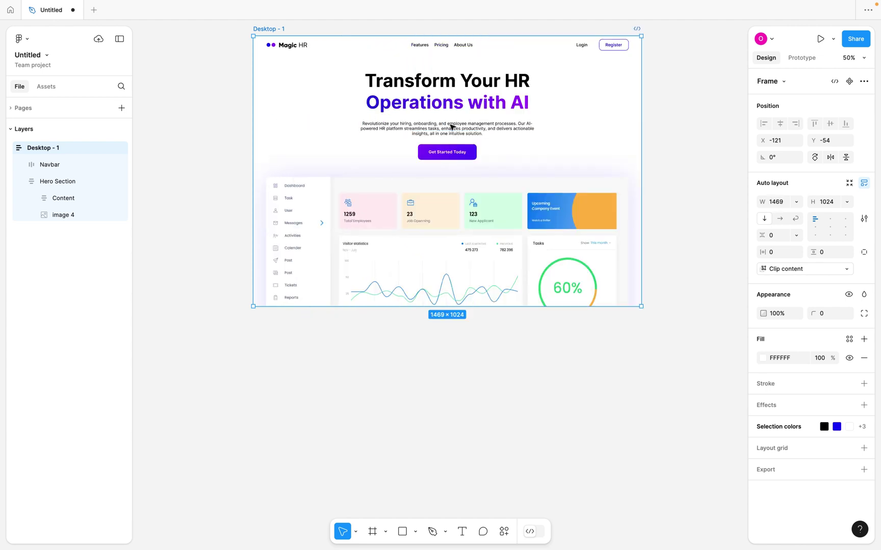
Set both the Revolutionize paragraph and Transform Your HR heading widths to Fill container
left_click(451, 127)
double_click(459, 131)
double_click(471, 131)
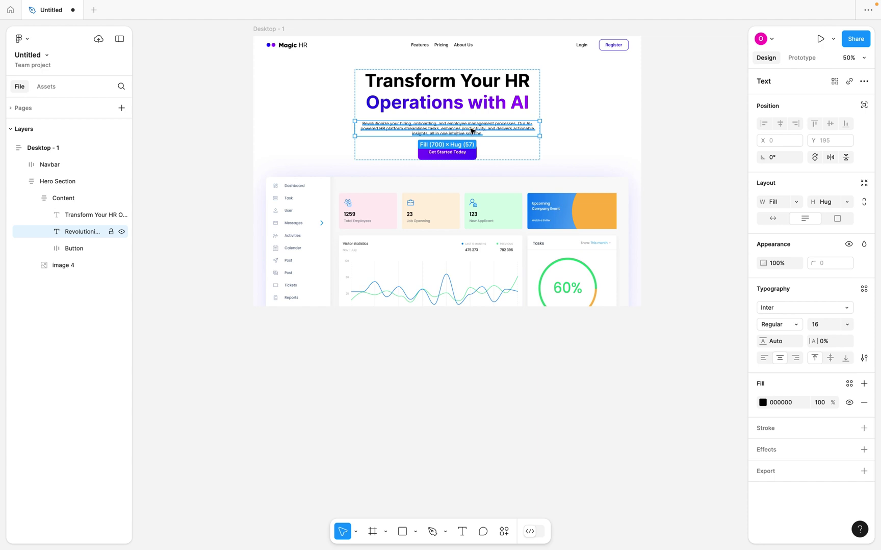
left_click(797, 204)
left_click(788, 203)
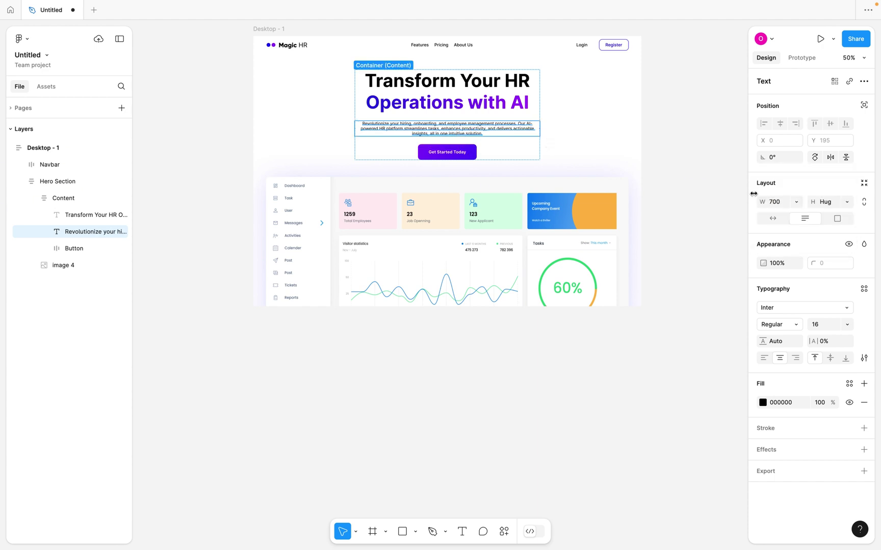
left_click(484, 98)
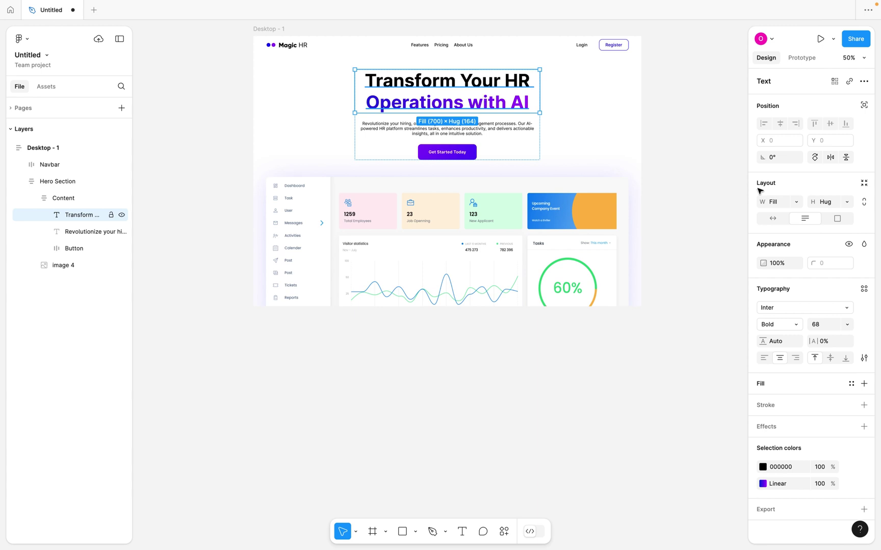
left_click(792, 202)
left_click(785, 209)
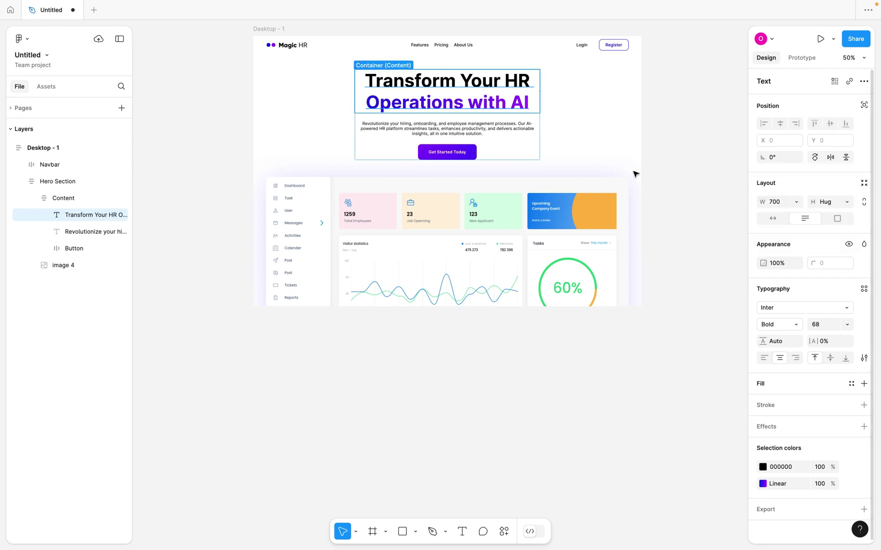
left_click(486, 134)
left_click(488, 94)
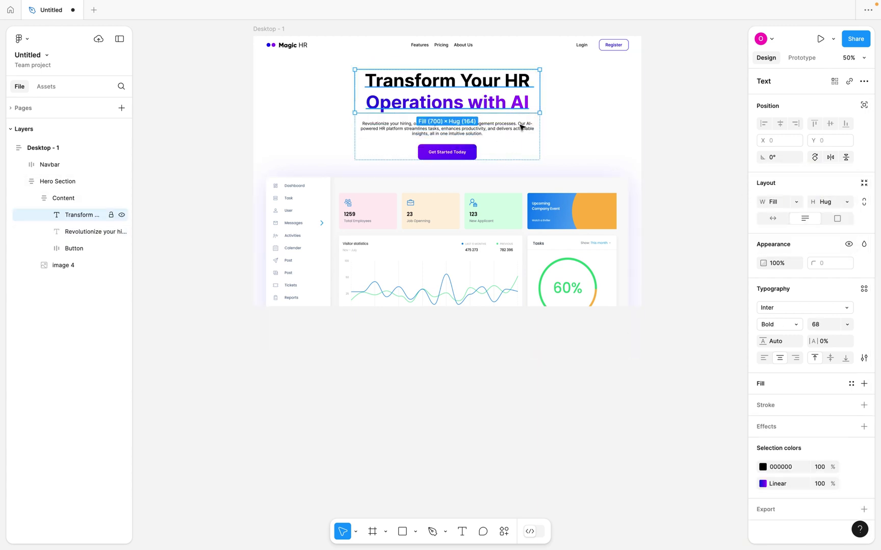
left_click(515, 130)
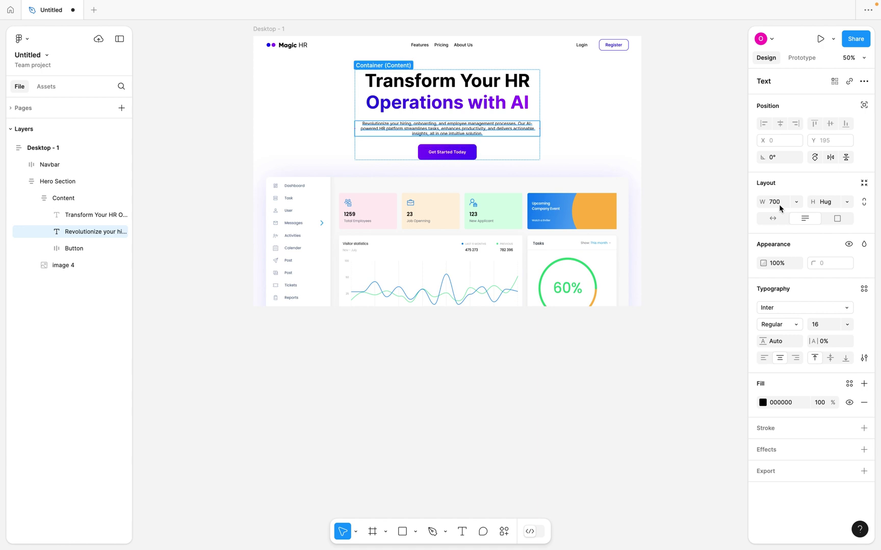
Cap the Content frame at a 700 max width
left_click(561, 131)
left_click(501, 145)
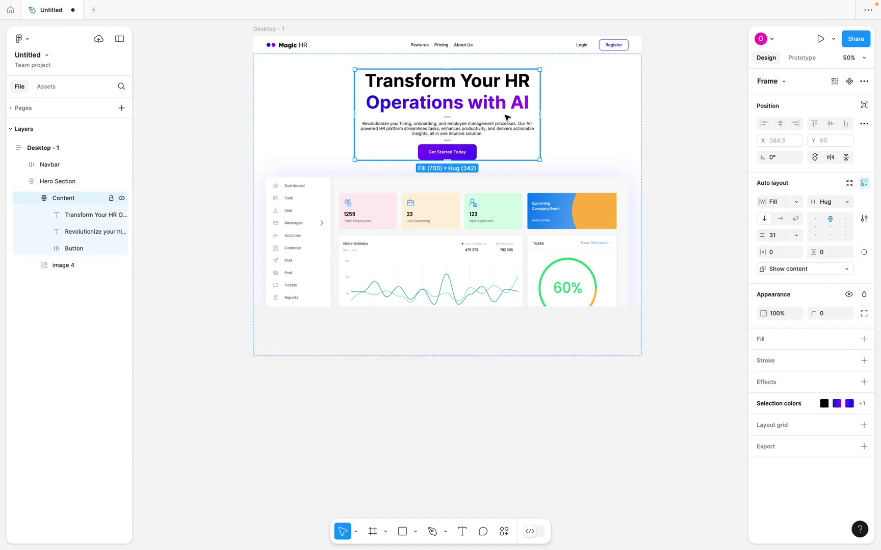
left_click(796, 202)
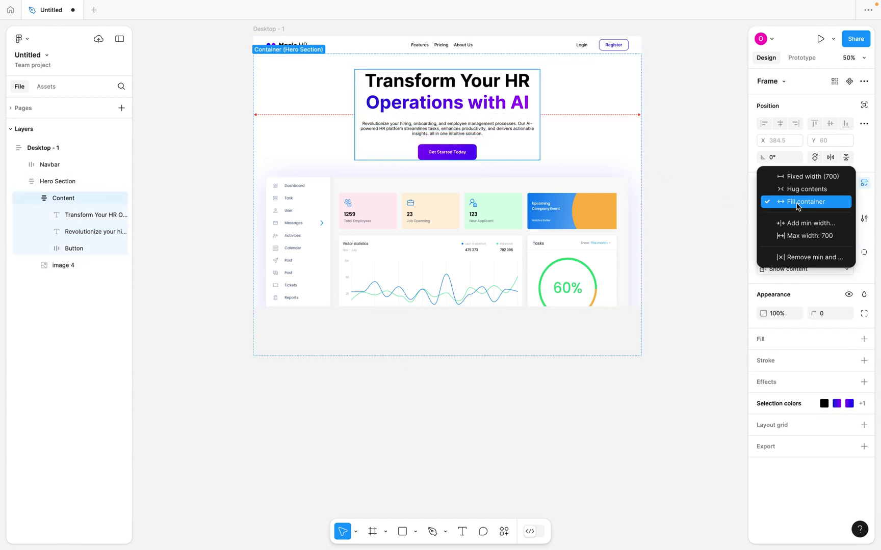
left_click(803, 236)
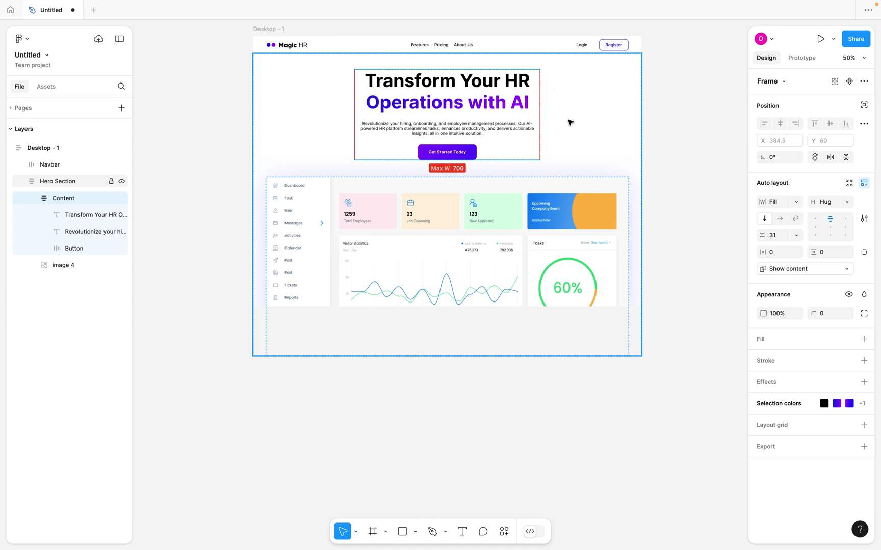
Narrow Desktop - 1 to a mobile-like width so the headline wraps
key("Escape")
left_click(270, 28)
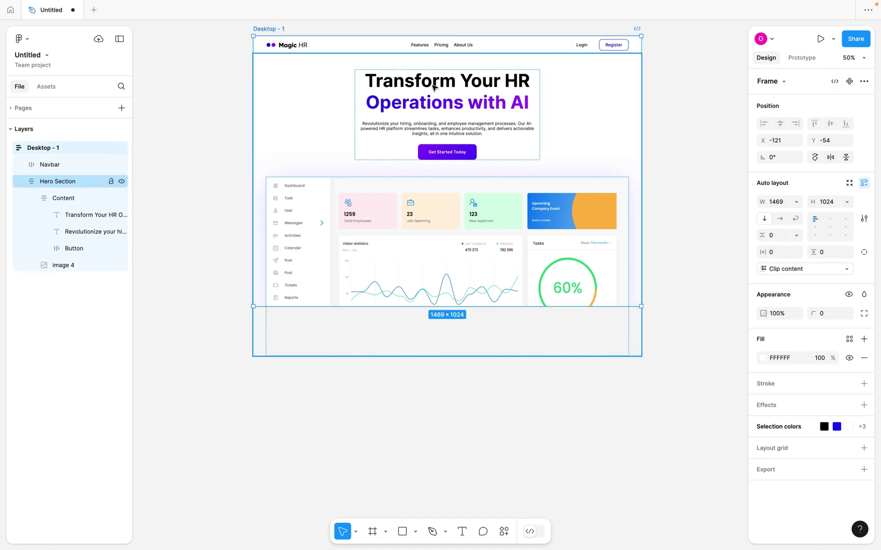
scroll(433, 88, "up", 2)
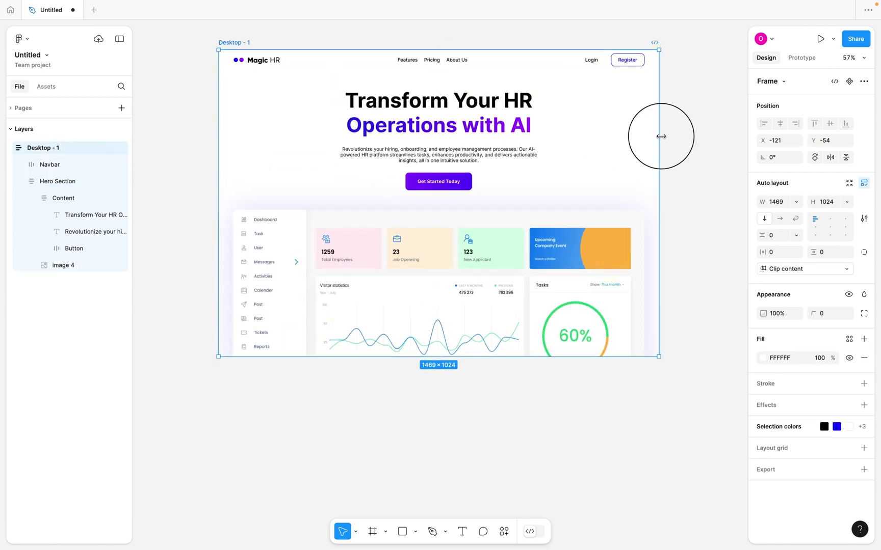
left_click_drag(660, 136, 370, 99)
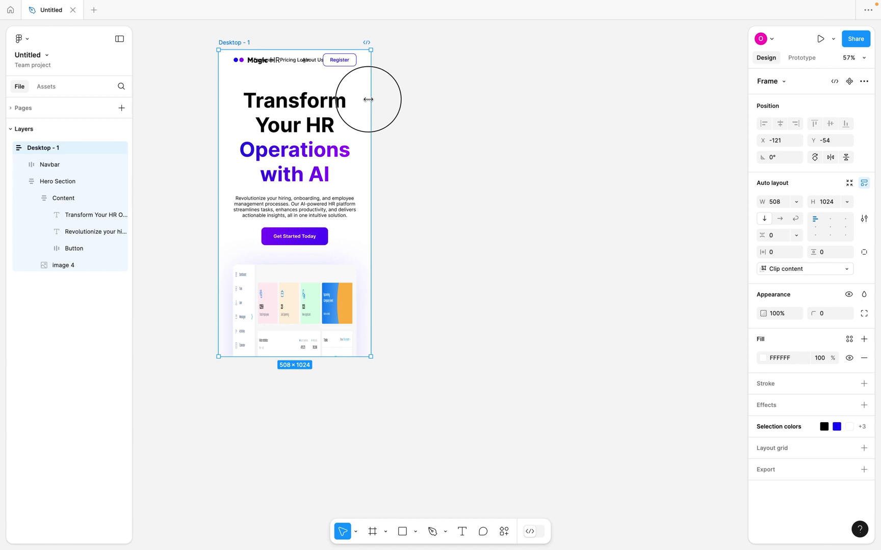
Try narrower and wider Desktop - 1 widths, then undo back to 954 wide
mouse_move(368, 99)
left_mouse_down()
mouse_move(356, 100)
mouse_move(533, 94)
mouse_move(352, 105)
left_mouse_up()
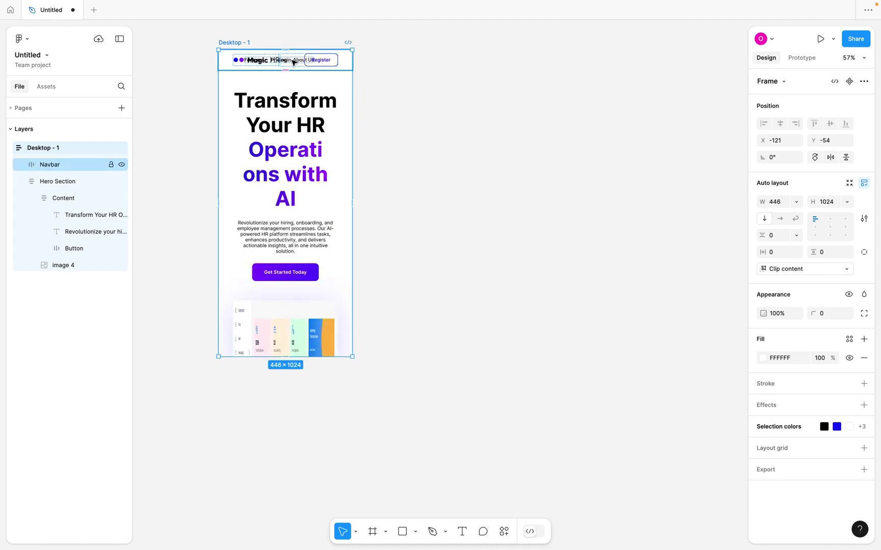
left_click_drag(355, 93, 527, 84)
key("ctrl+z")
key("ctrl+z")
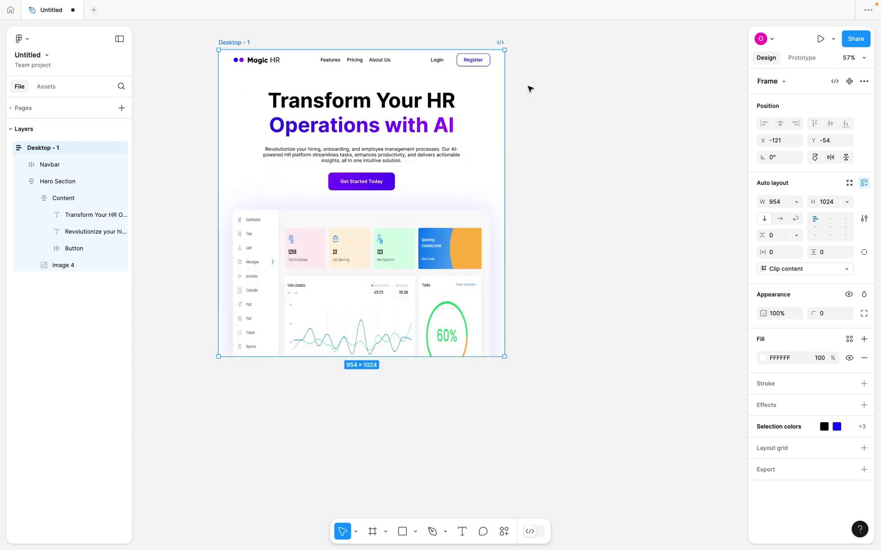
key("ctrl+z")
key("ctrl+z")
key("ctrl+z")
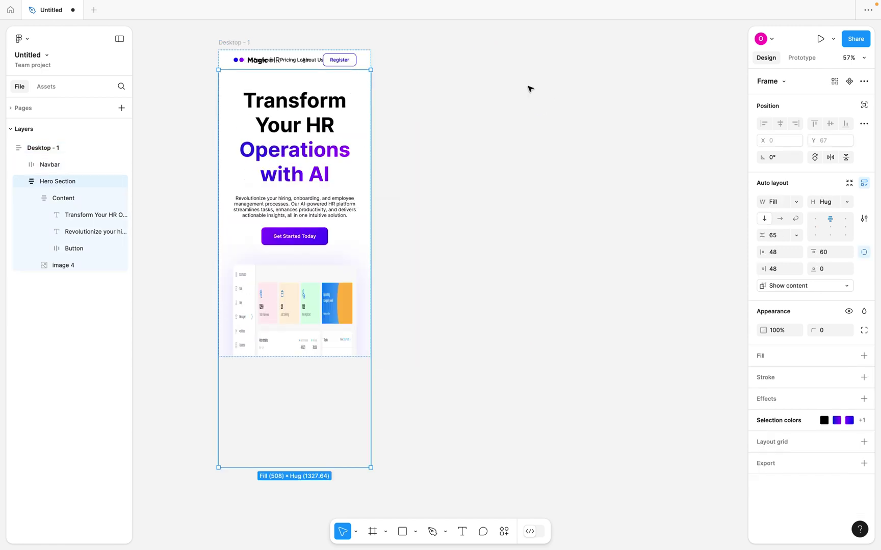
Set the Desktop - 1 frame width back to 1440
left_click(299, 302)
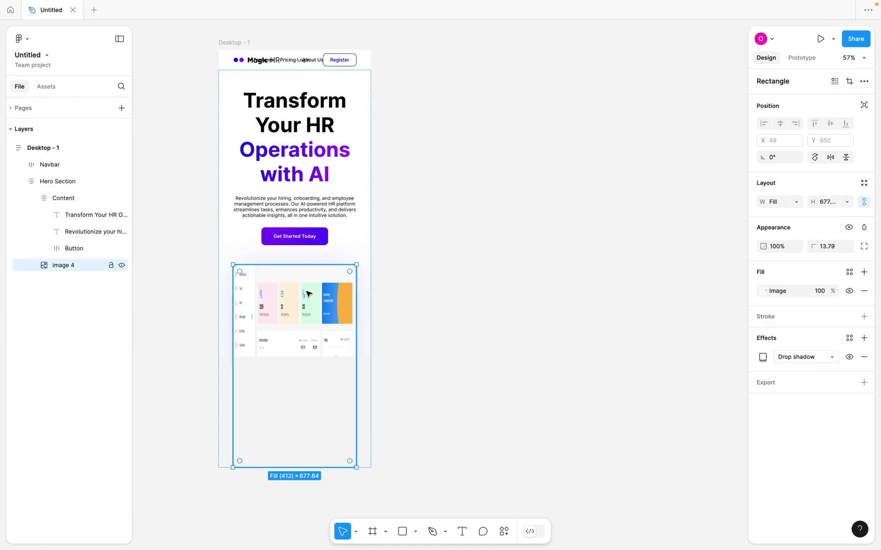
key("ctrl+z")
key("ctrl+z")
key("ctrl+z")
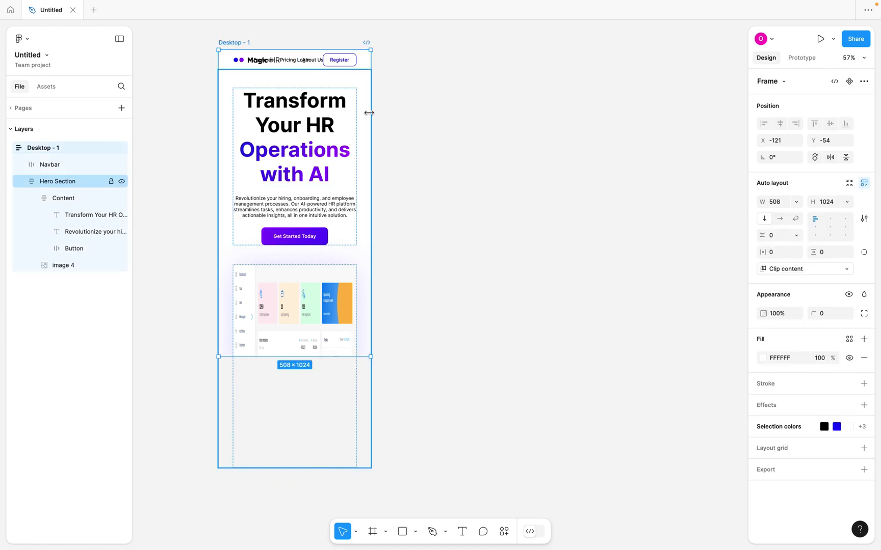
left_click(774, 203)
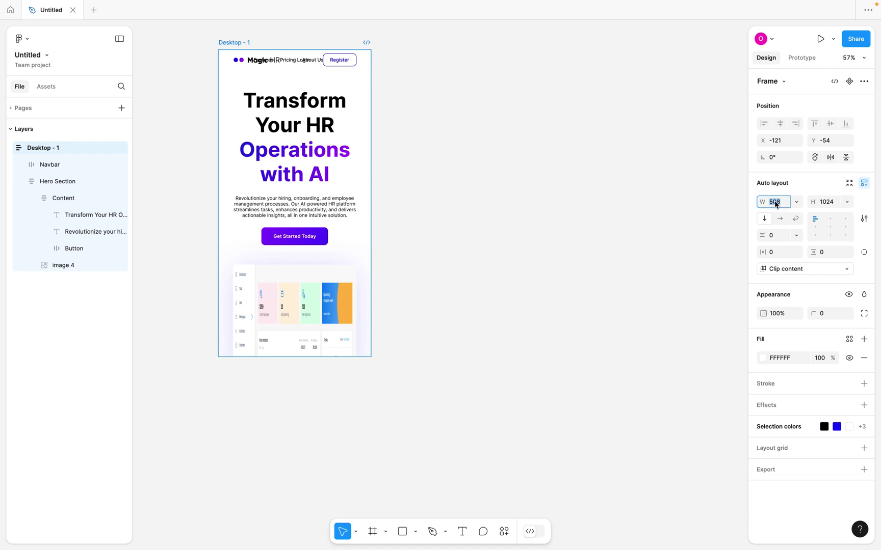
type("1440")
key("Return")
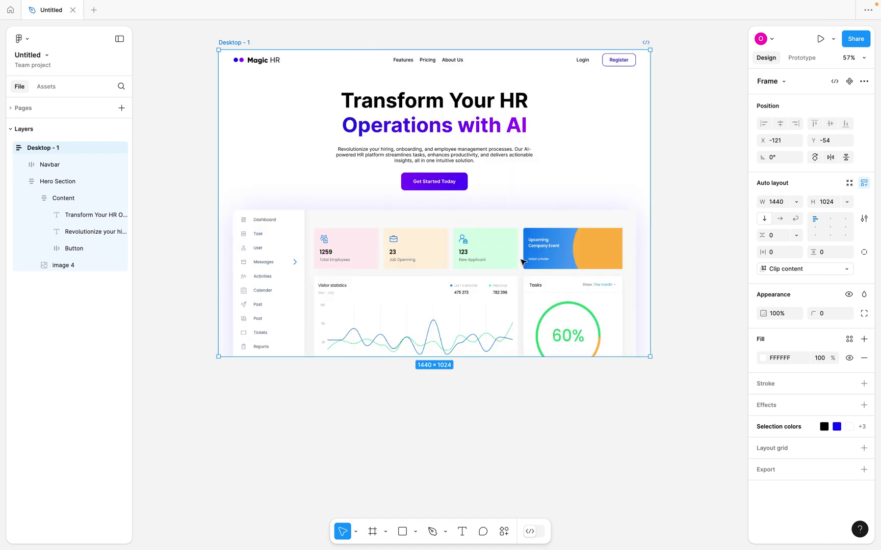
left_click(475, 261)
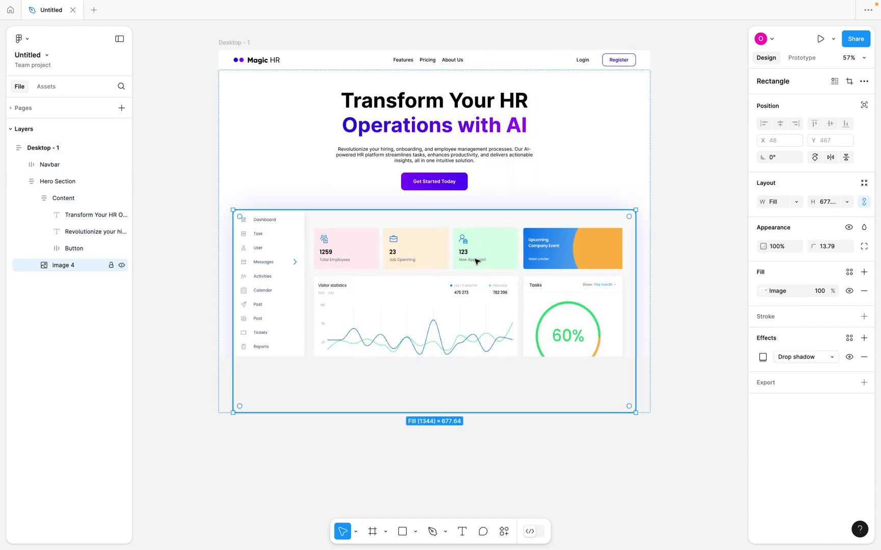
Set the dashboard image's scaling mode to Fill
left_click(762, 291)
left_click(647, 321)
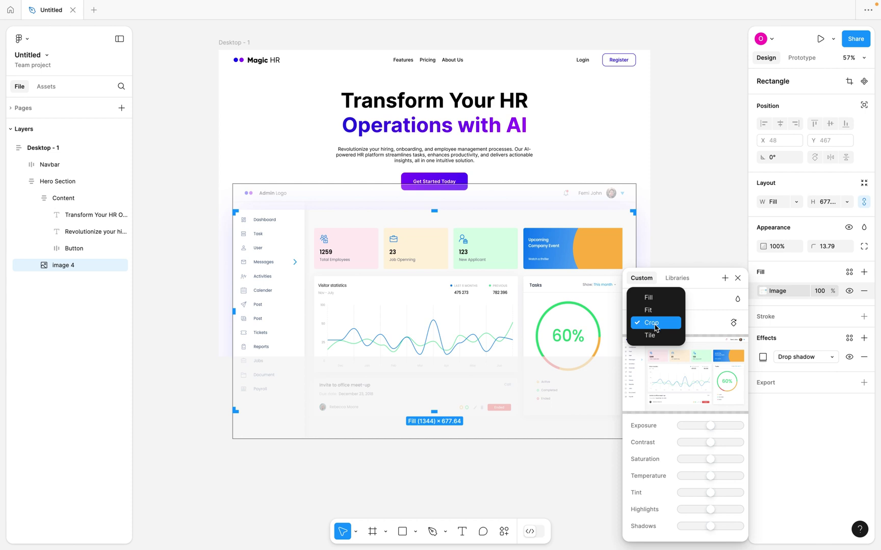
left_click(652, 301)
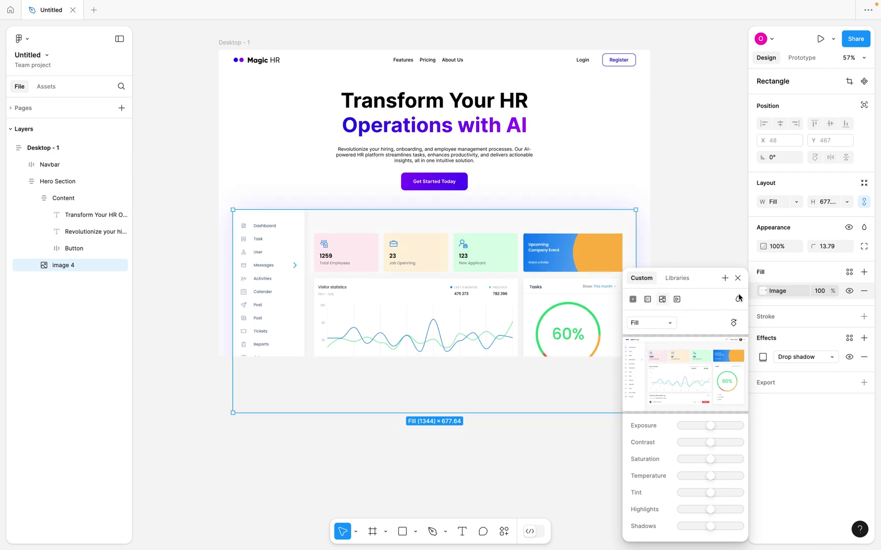
left_click(735, 277)
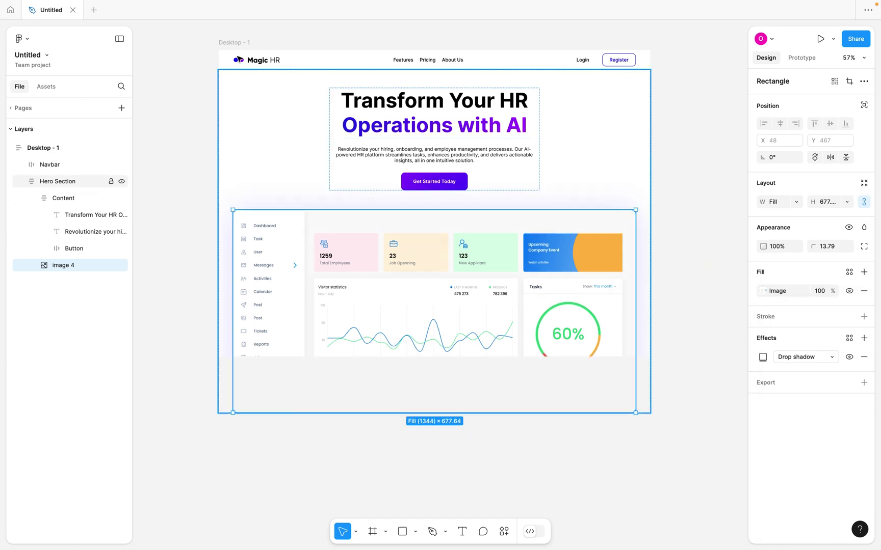
Narrow Desktop - 1 to test the image fit, then restore its 1440 width
left_click(233, 42)
left_click_drag(653, 126, 431, 128)
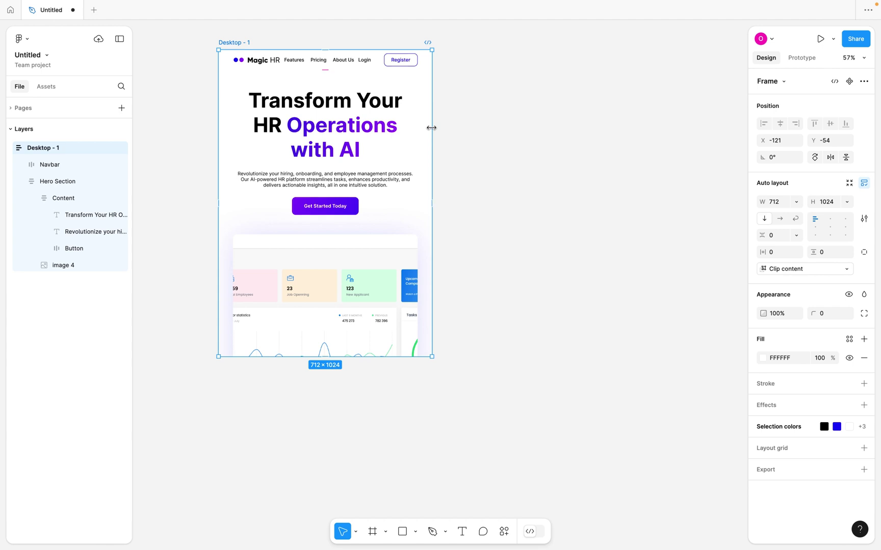
left_click(774, 203)
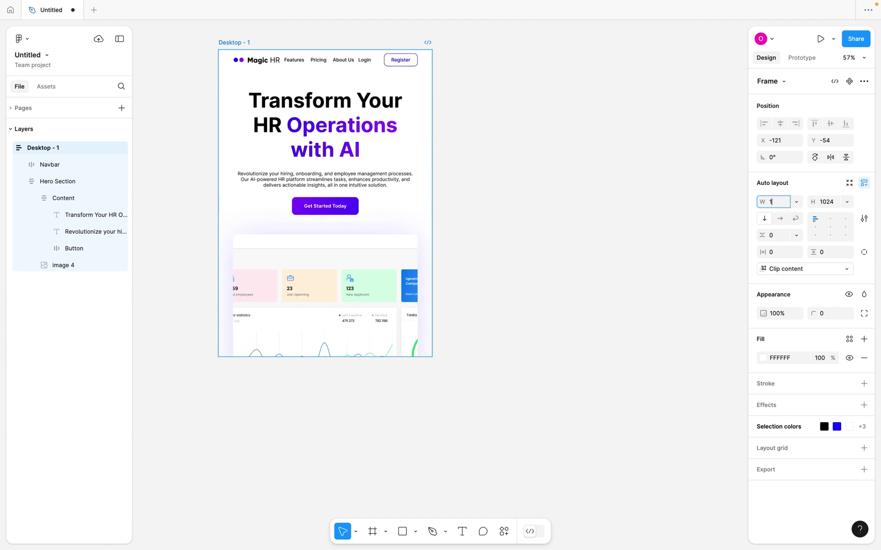
key("Return")
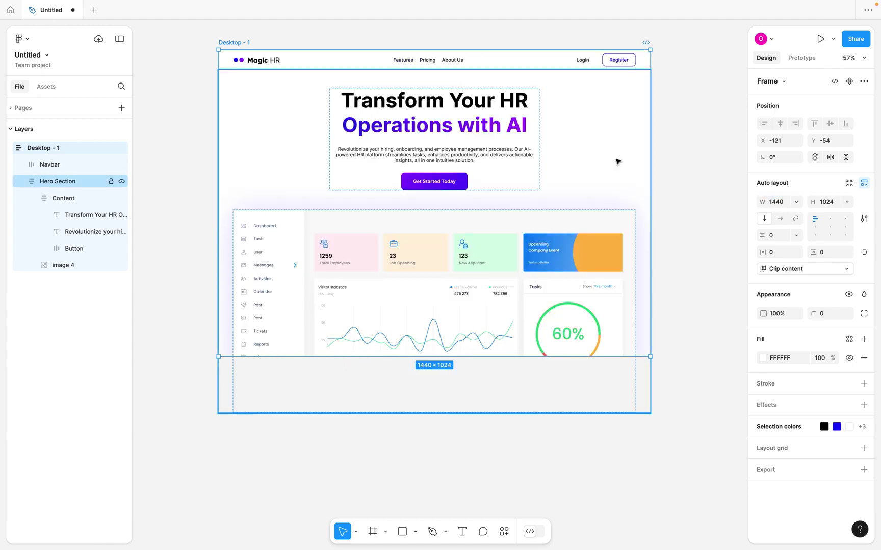
scroll(617, 163, "up", 2)
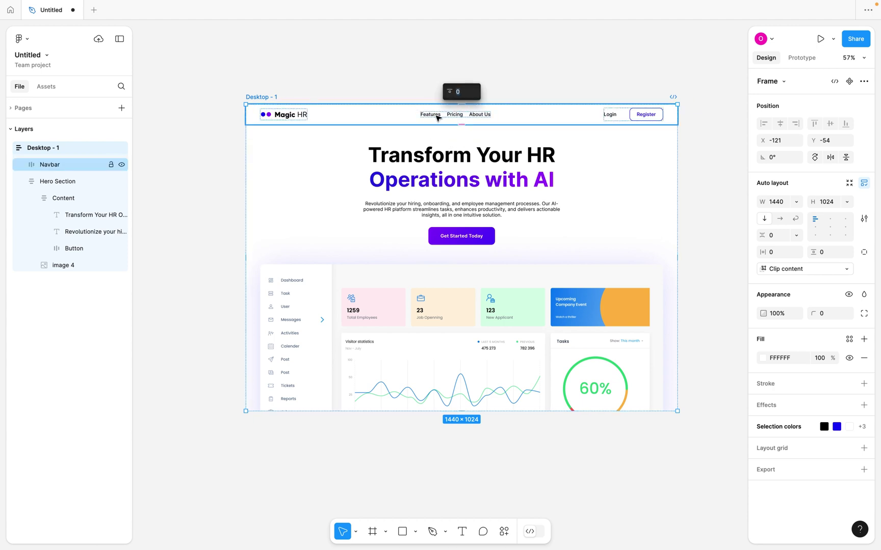
Duplicate the Desktop - 1 frame with Ctrl+D to create Desktop - 2
left_click(457, 116)
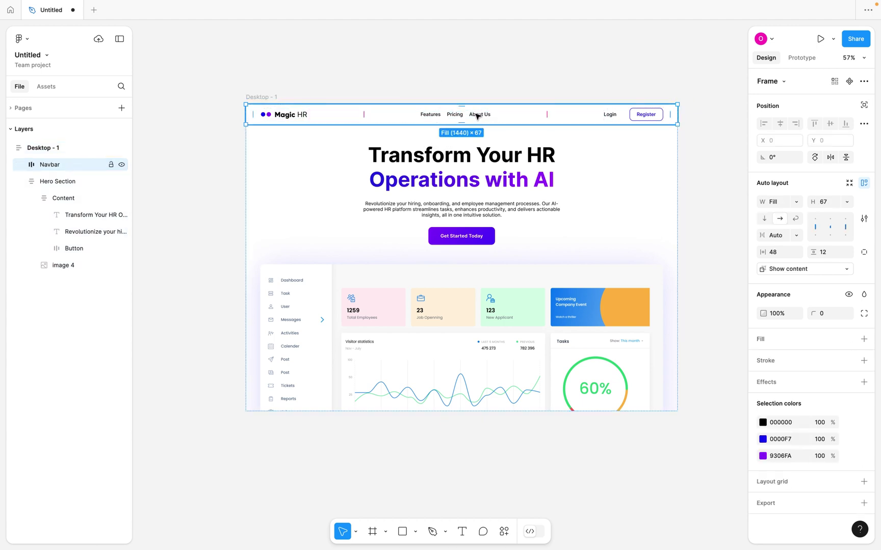
scroll(513, 117, "down", 2)
scroll(512, 116, "down", 1)
scroll(511, 116, "right", 3)
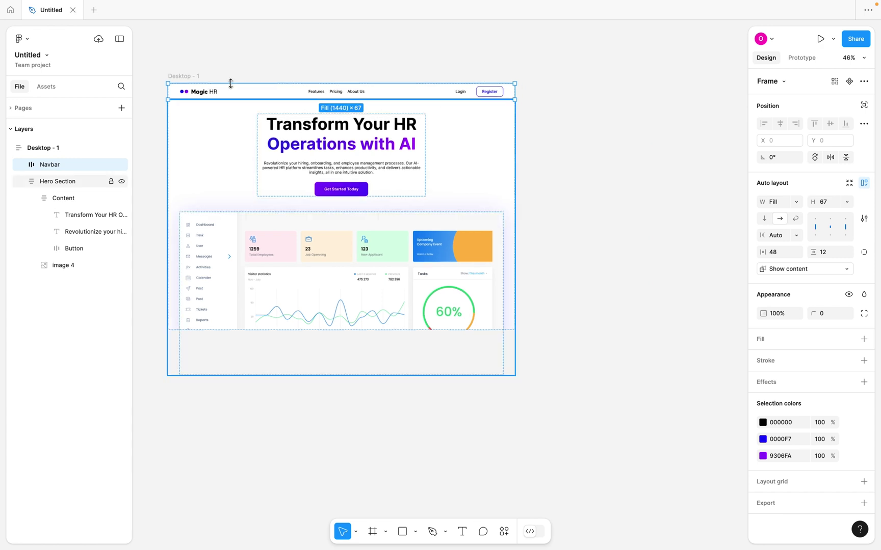
left_click(184, 76)
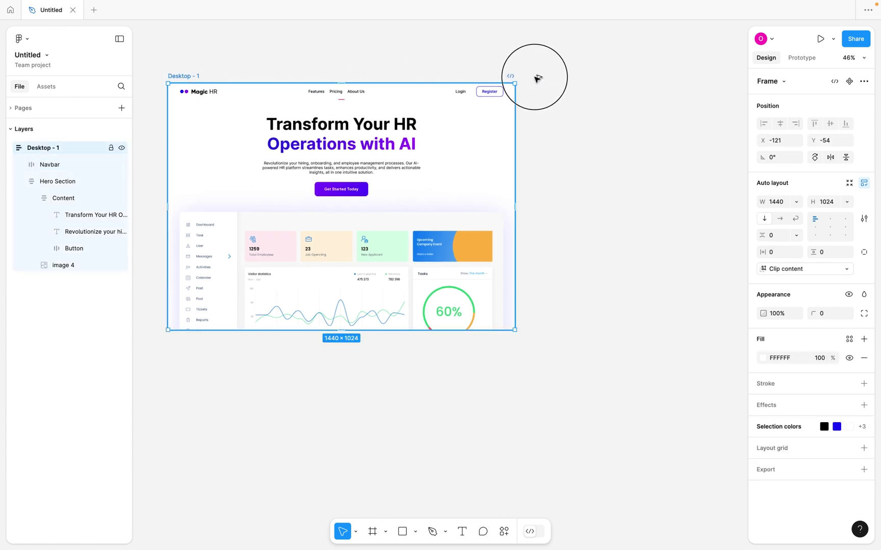
key("ctrl+d")
Set the Desktop - 2 frame width to 780 px
scroll(555, 79, "right", 3)
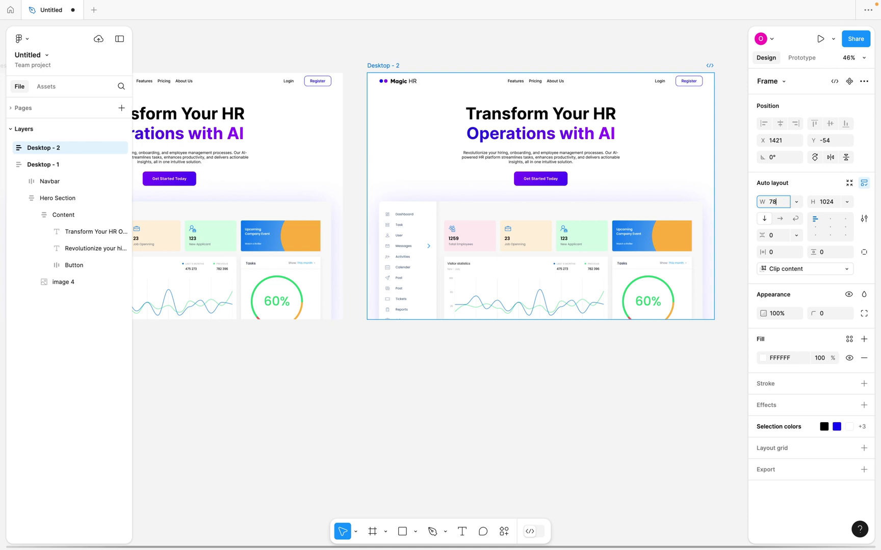
type("780")
key("Return")
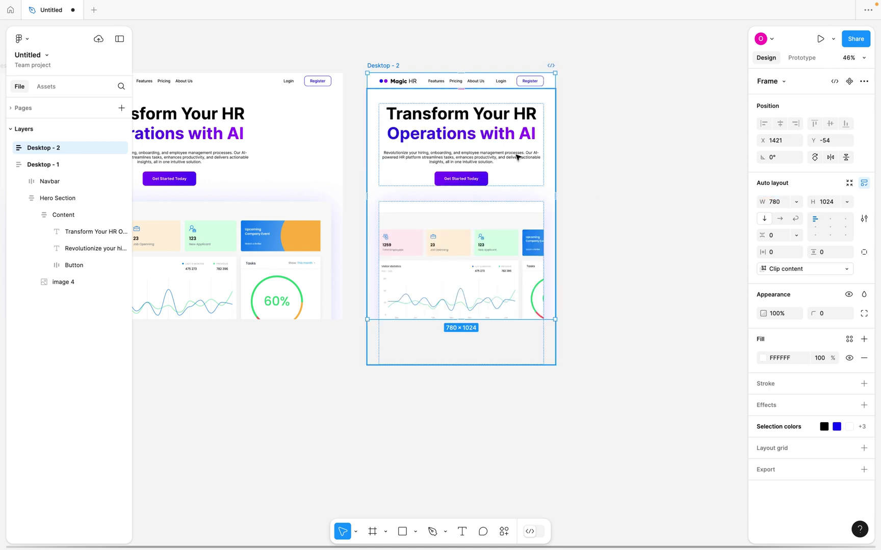
scroll(443, 96, "up", 5)
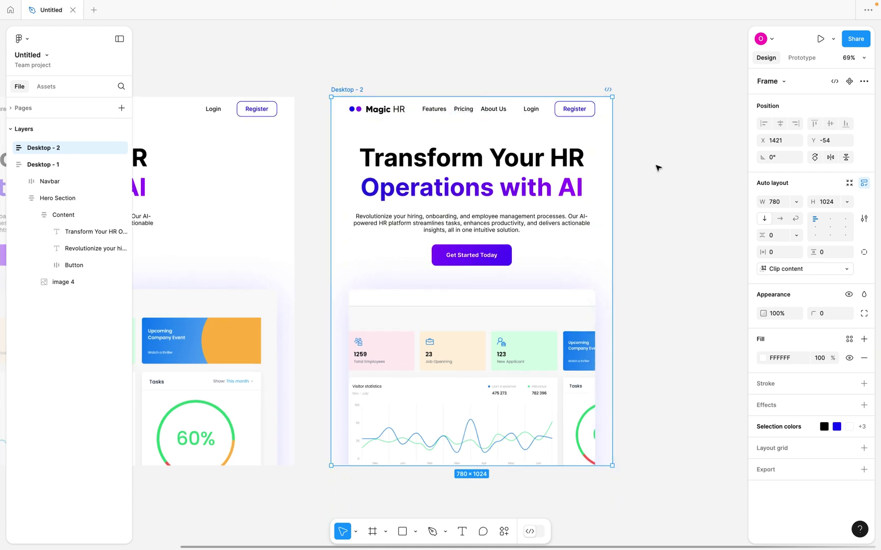
scroll(527, 153, "down", 5)
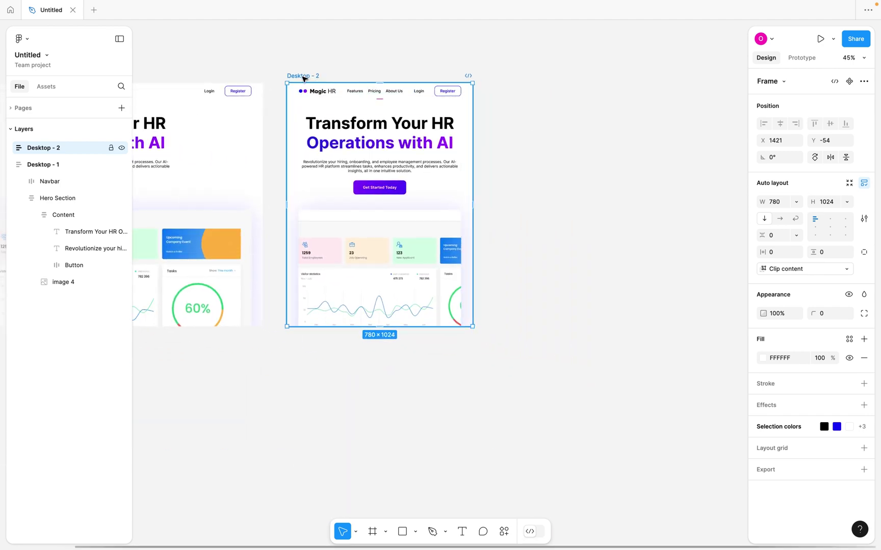
Copy Desktop - 2 into a new Desktop - 3 beside it, 393 px wide
left_click_drag(303, 77, 524, 75)
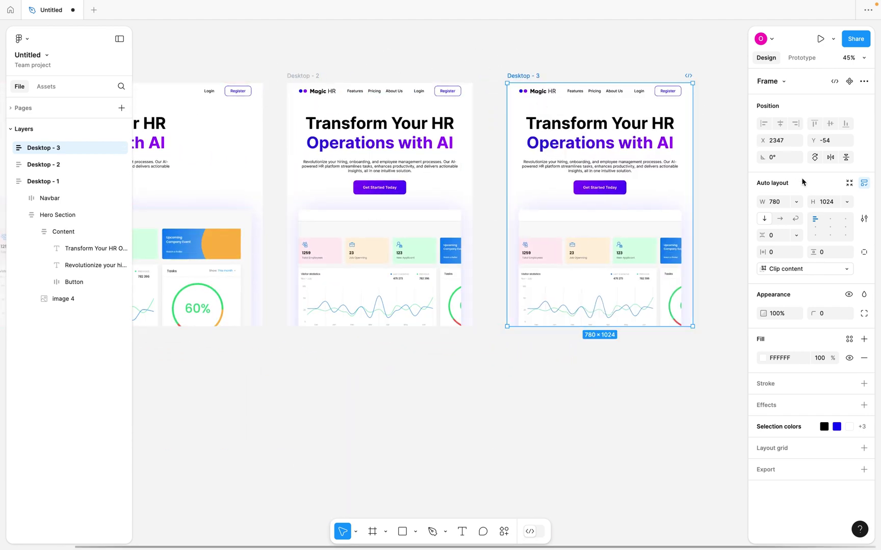
left_click(776, 202)
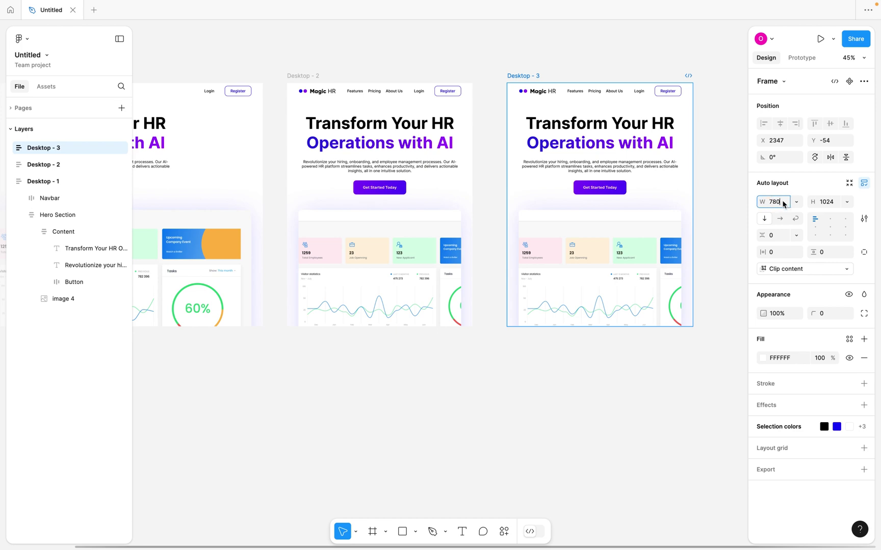
type("393")
key("Return")
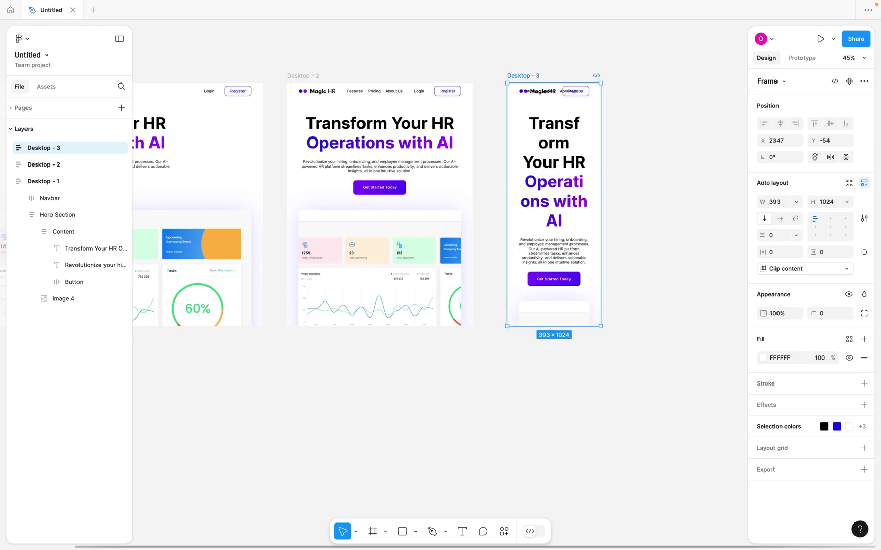
scroll(576, 133, "up", 5)
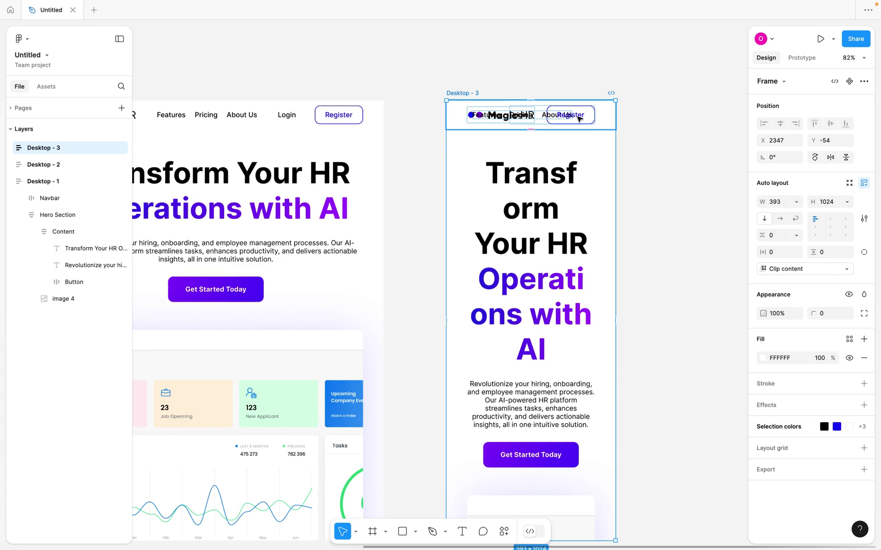
scroll(579, 118, "down", 2)
key("Escape")
left_click(561, 120)
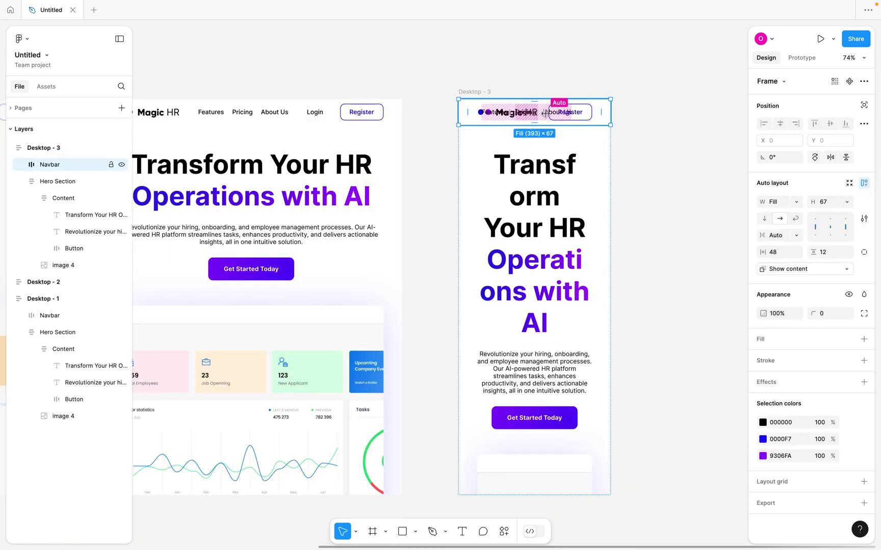
Copy the Navbar out above Desktop - 3 and delete its Login and Register group
left_click_drag(560, 120, 562, 61)
scroll(579, 41, "up", 2)
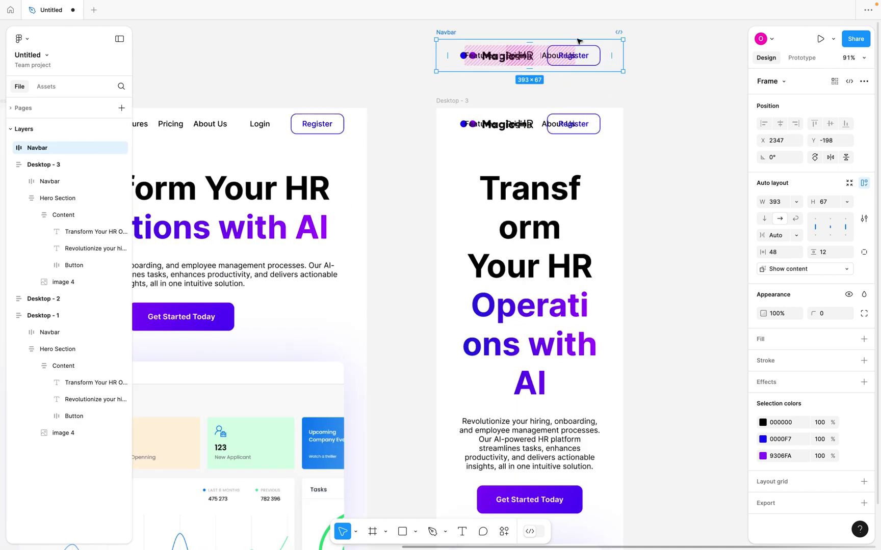
left_click(553, 60)
left_click(555, 60)
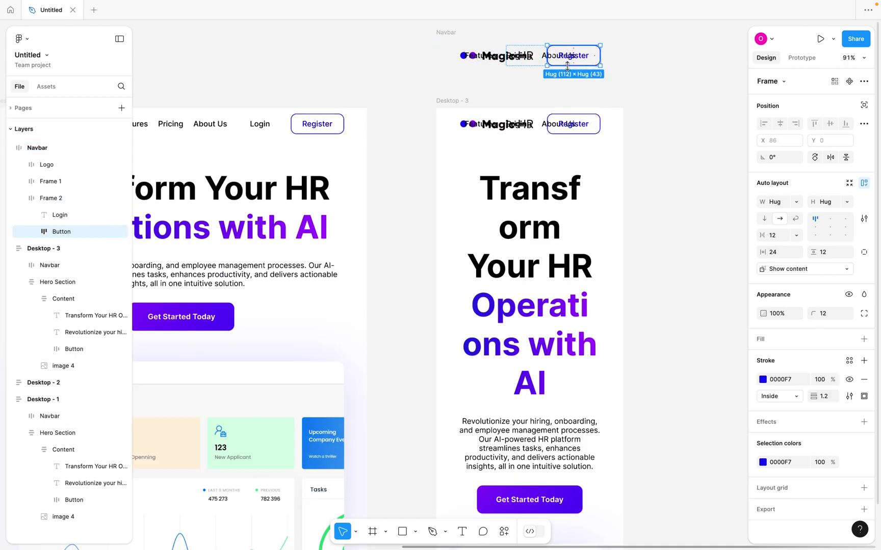
key("Escape")
key("Delete")
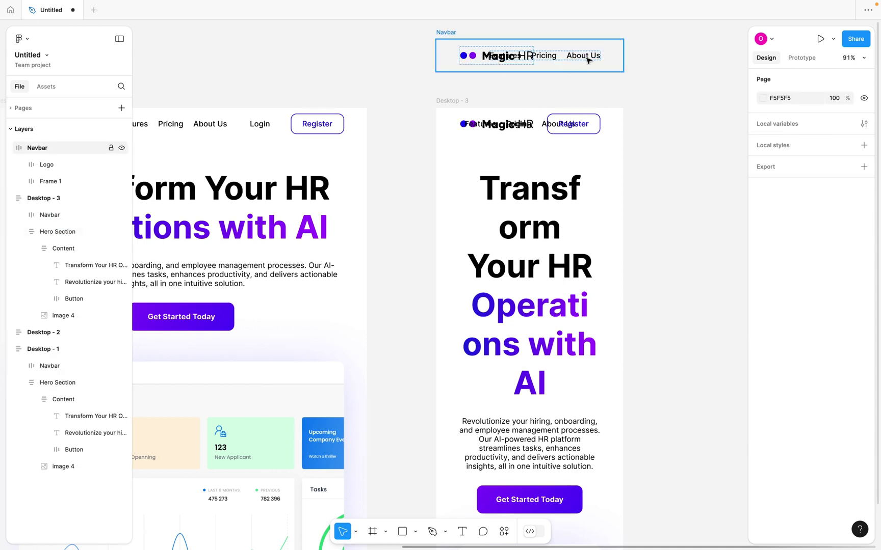
Delete the Features, Pricing, About Us links, leaving only the Magic HR logo
left_click(583, 57)
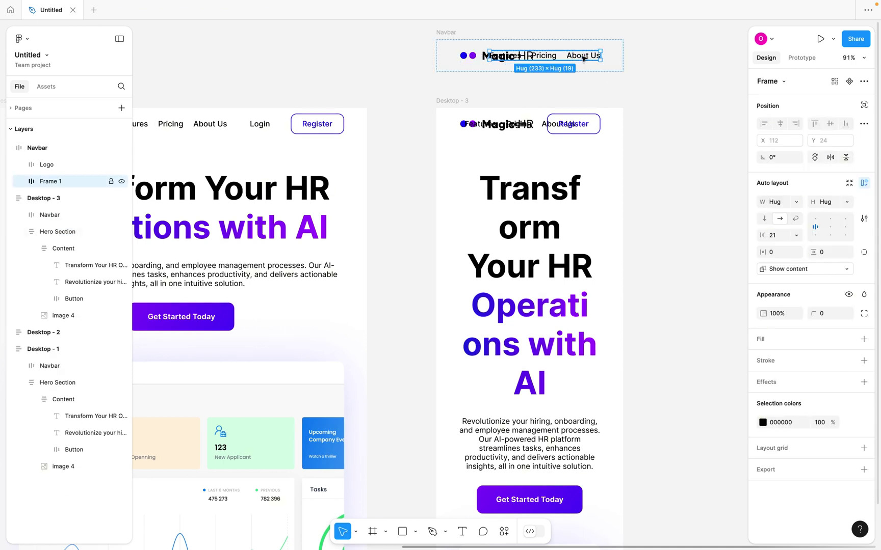
key("Delete")
left_click(547, 57)
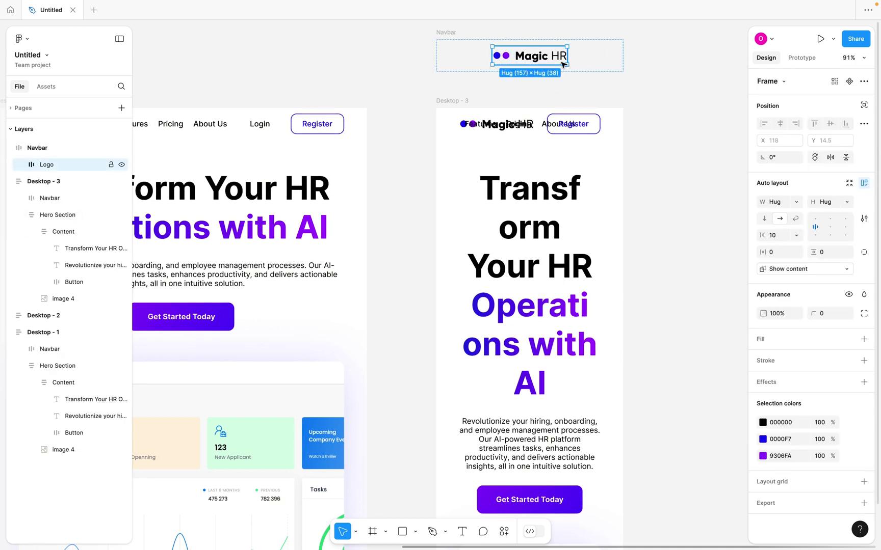
scroll(562, 65, "left", 2)
scroll(560, 65, "down", 3)
left_click(594, 74)
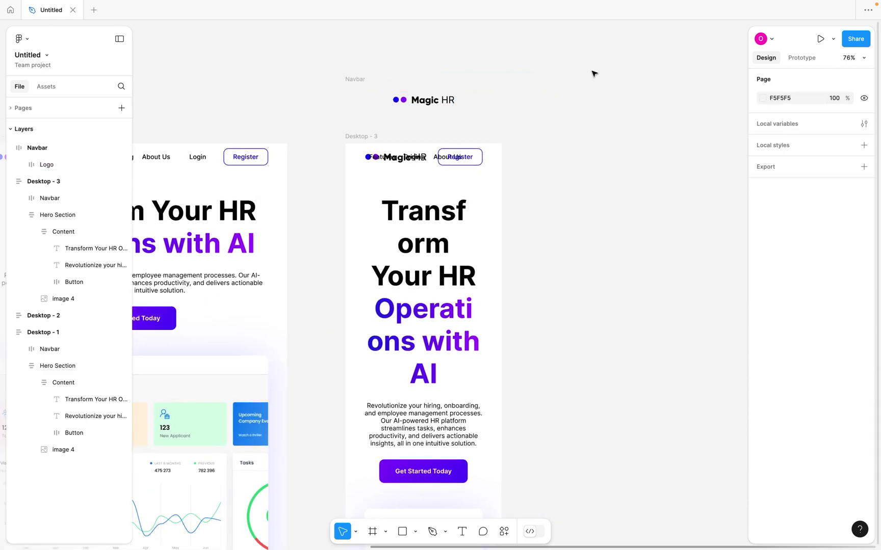
Import the quill:hamburger icon with the Iconify plugin
right_click(593, 74)
mouse_move(636, 160)
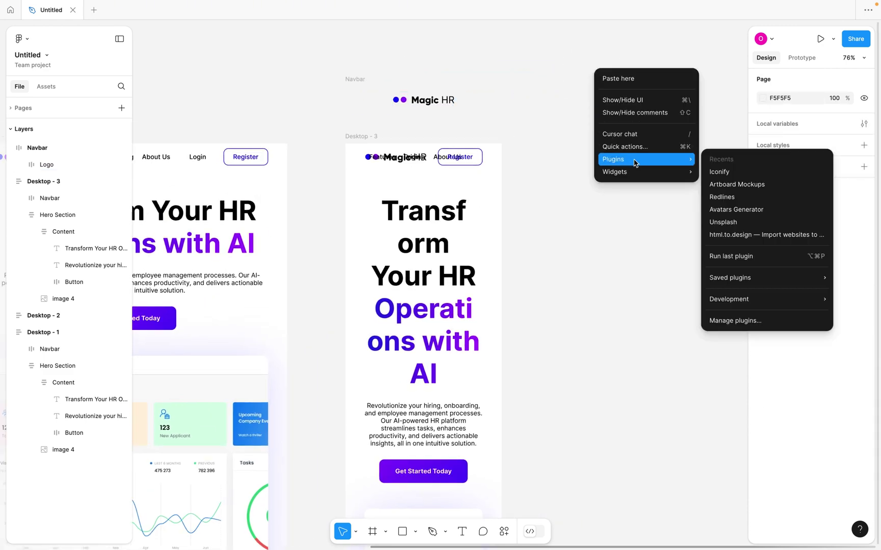
left_click(726, 174)
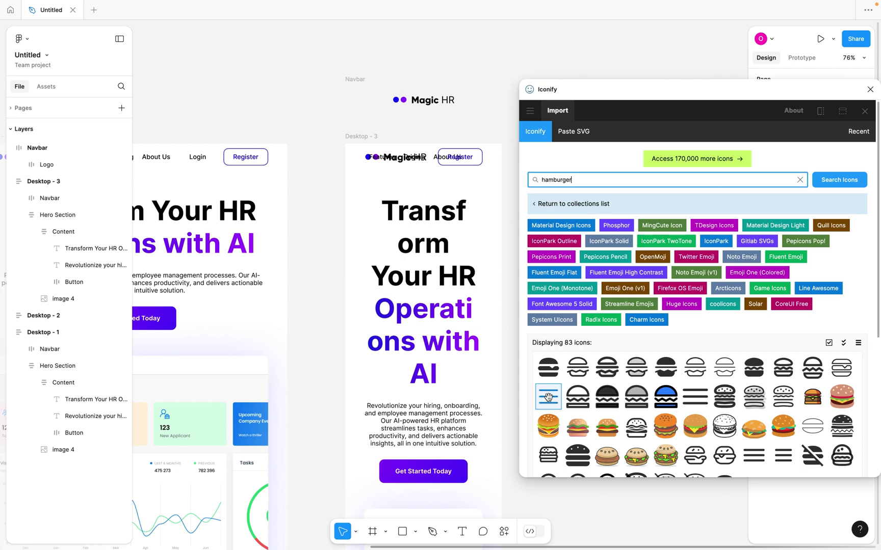
left_click(548, 397)
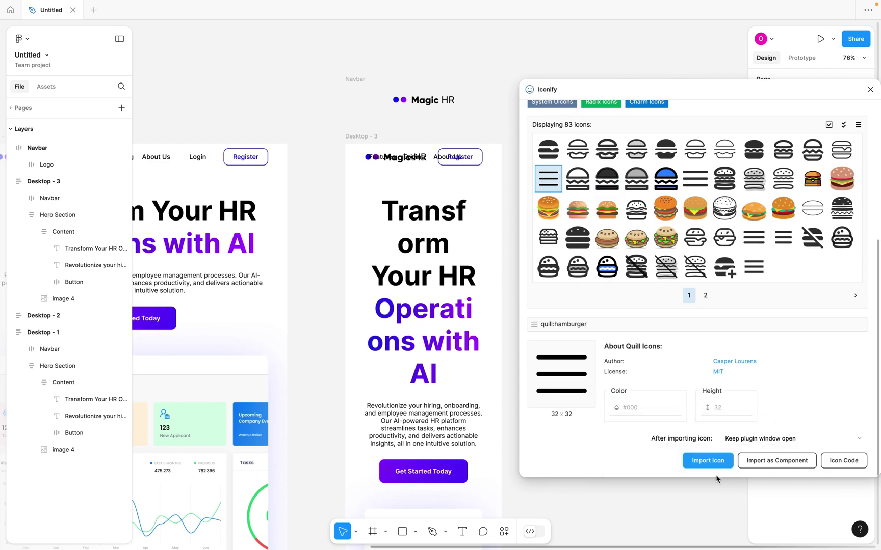
left_click(711, 462)
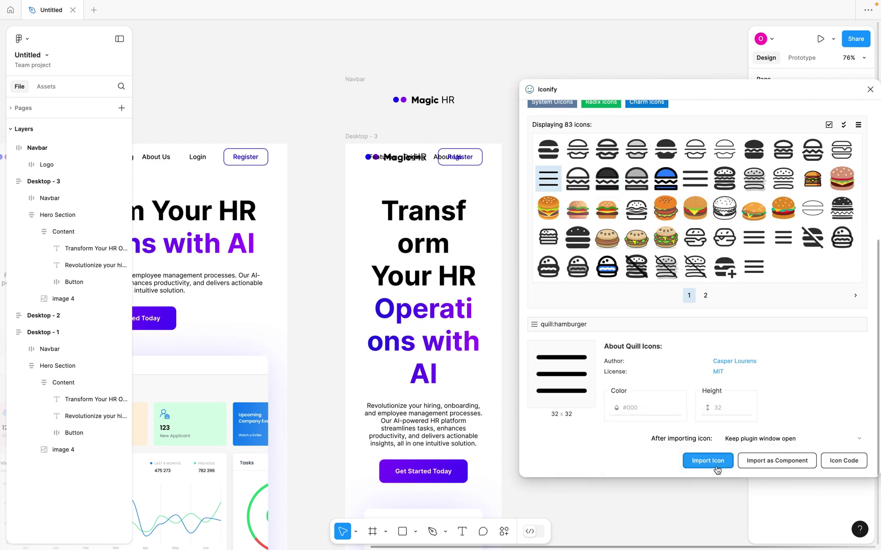
left_click(870, 89)
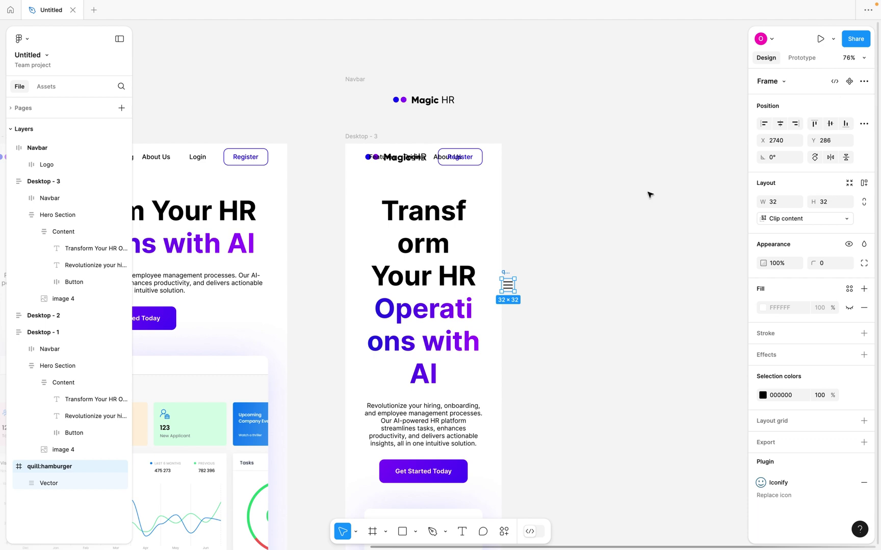
Move the hamburger icon into the standalone Navbar copy and cut the finished navbar
scroll(538, 260, "up", 5, "ctrl")
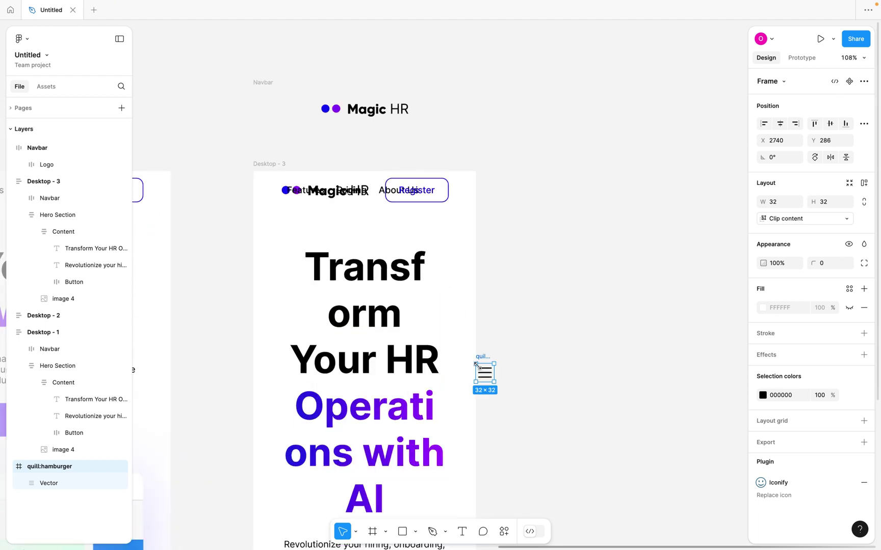
key("Delete")
left_click(264, 90)
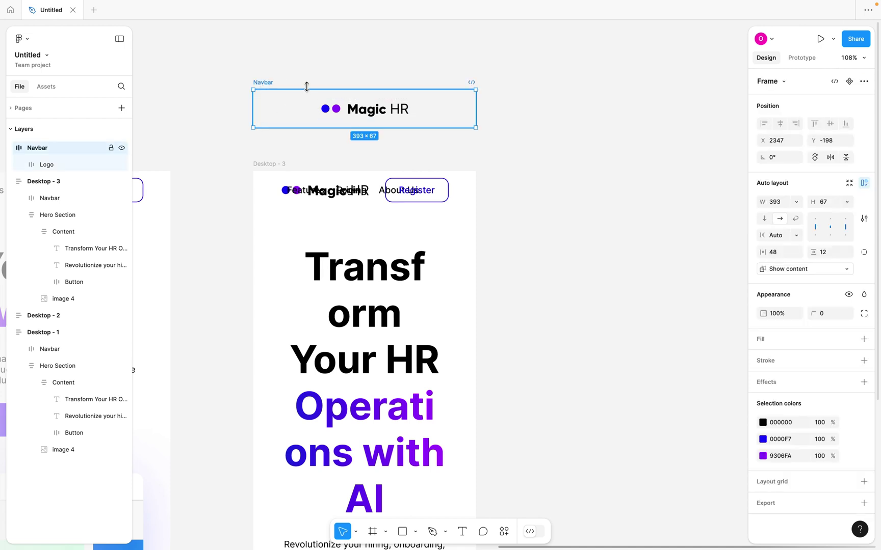
key("ctrl+v")
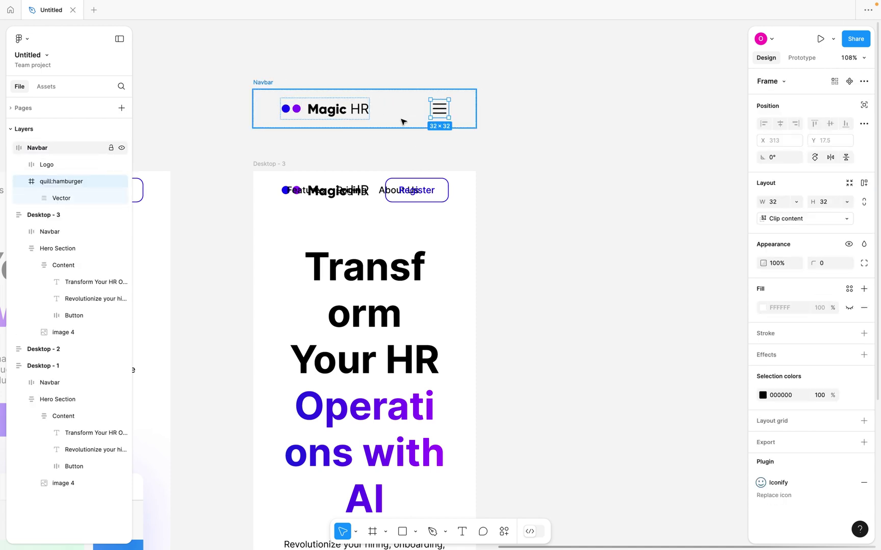
key("Escape")
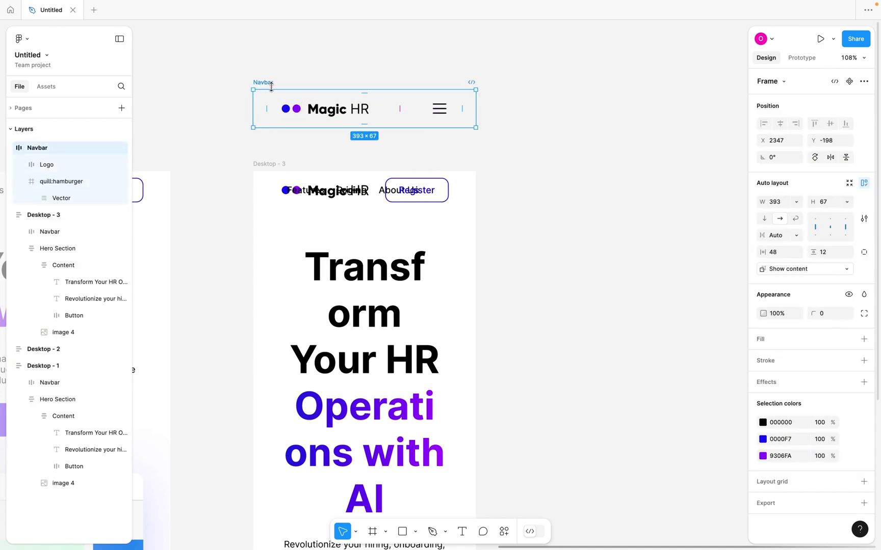
key("Delete")
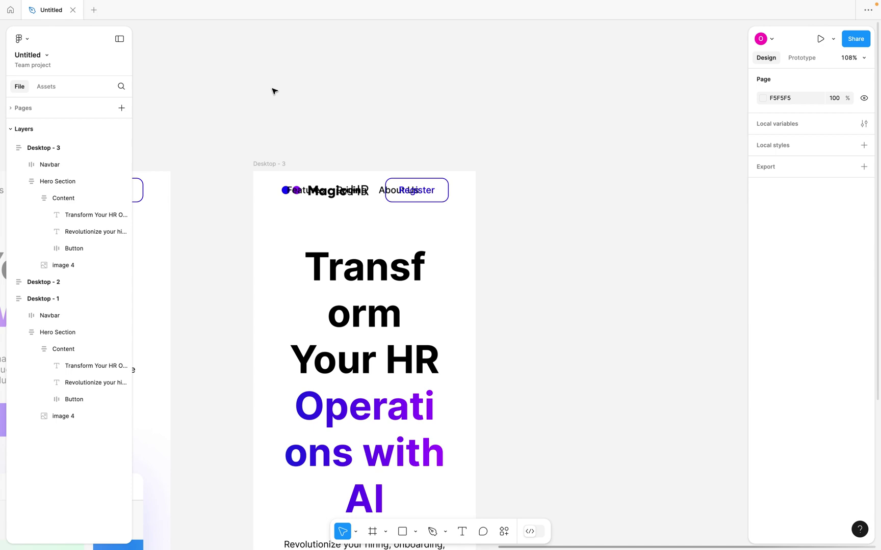
Replace the Desktop - 3 Navbar with the logo-and-hamburger navbar copy
left_click(285, 187)
right_click(284, 162)
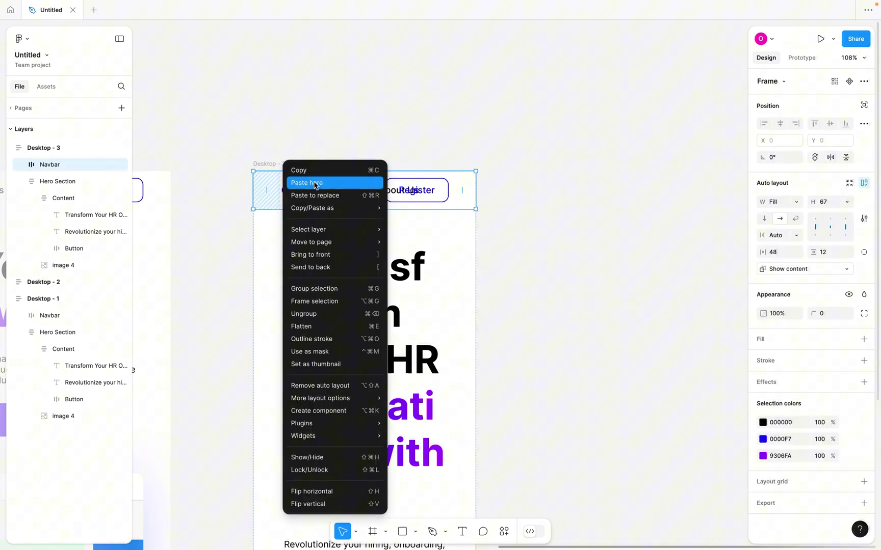
left_click(338, 197)
left_click(436, 121)
scroll(440, 121, "down", 5)
scroll(439, 121, "down", 3)
scroll(439, 121, "left", 3)
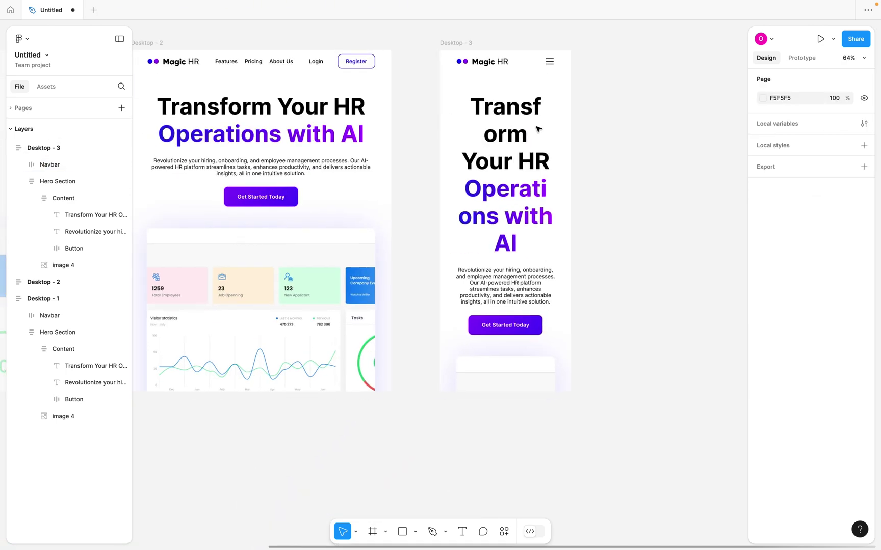
left_click(467, 44)
Set the Desktop - 3 heading to 48 px with a tighter line height
double_click(505, 133)
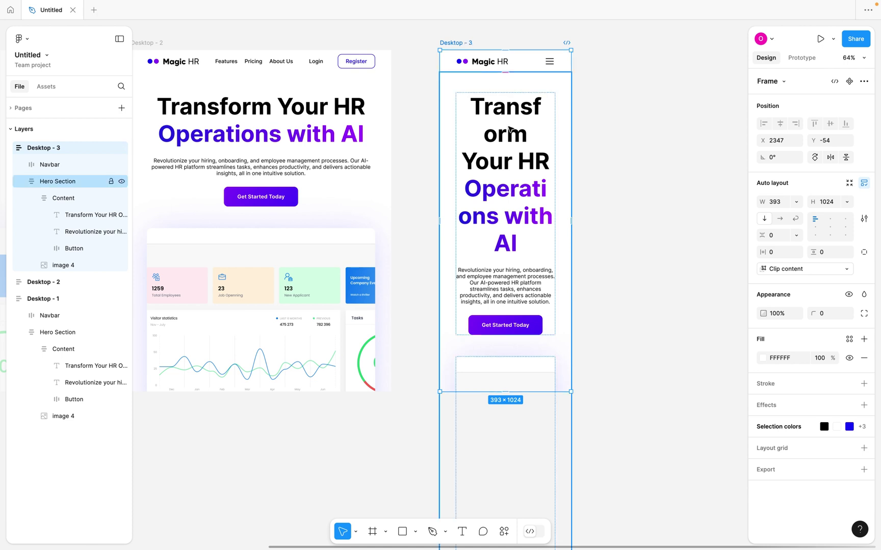
double_click(505, 133)
double_click(505, 134)
left_click(821, 325)
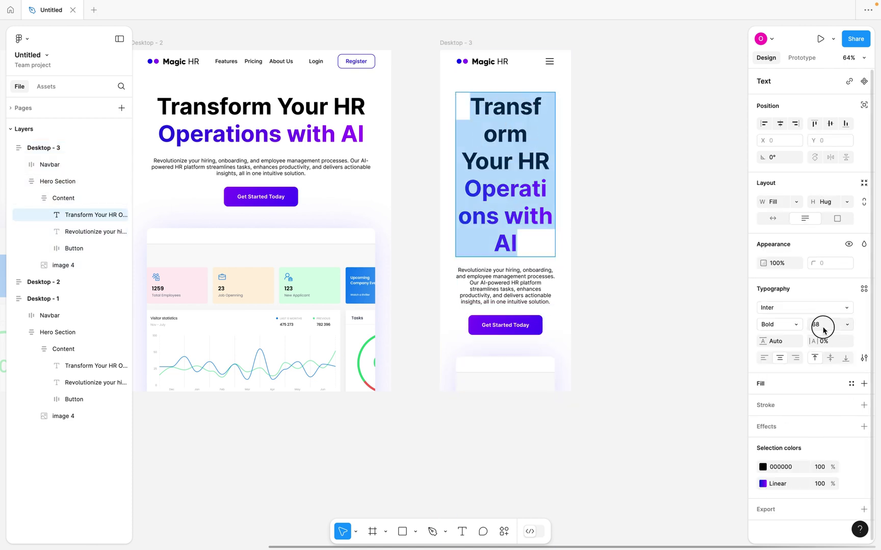
key("Return")
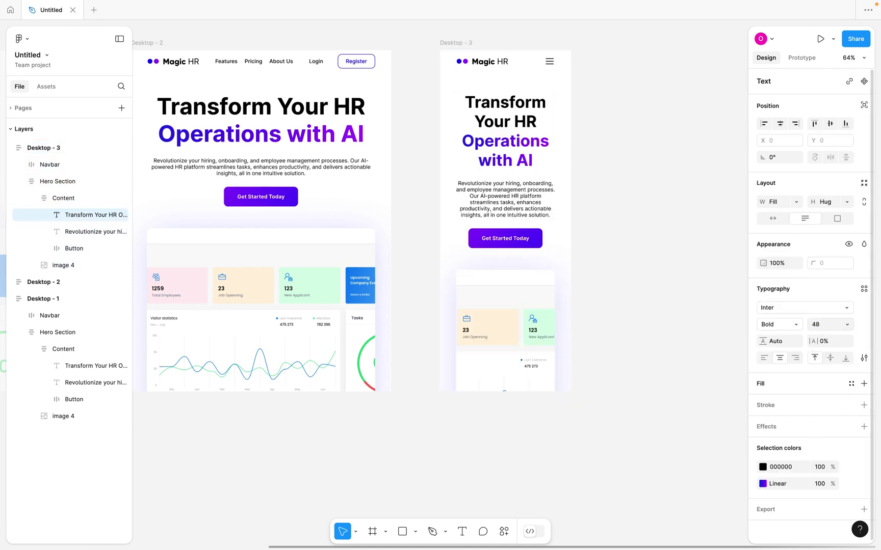
left_click(781, 340)
key("Down")
key("Down")
key("Down")
key("Down")
key("Down")
key("Down")
key("Down")
key("Down")
key("Down")
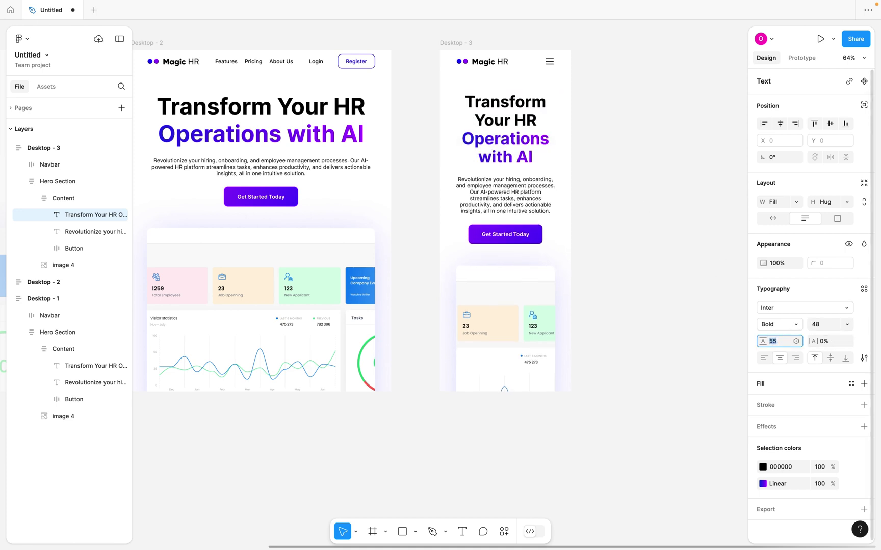
left_click(652, 179)
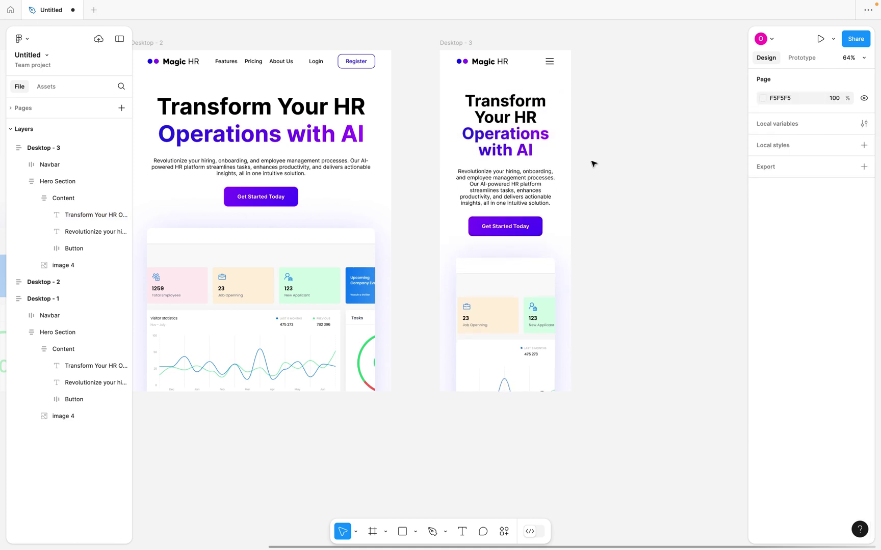
Give the Desktop - 3 Hero Section 16 px left and right padding
left_click(569, 147)
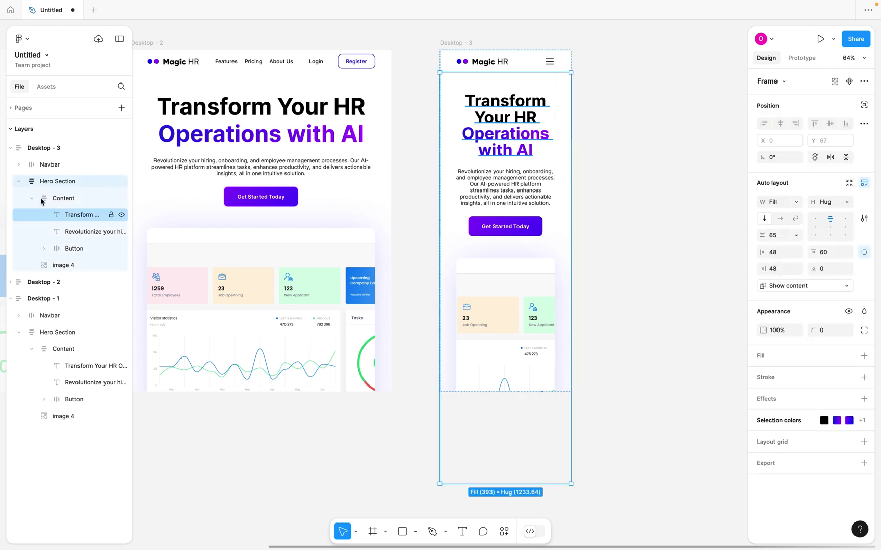
left_click(778, 255)
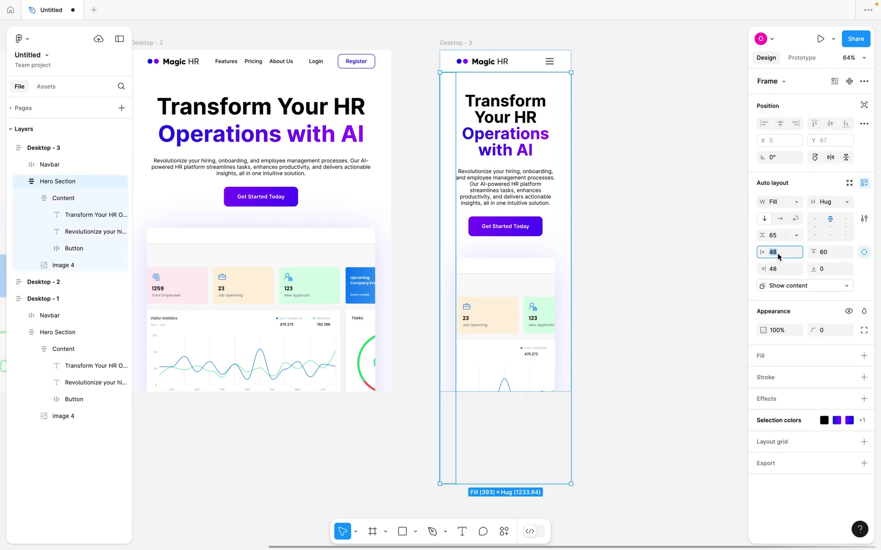
type("16")
key("Return")
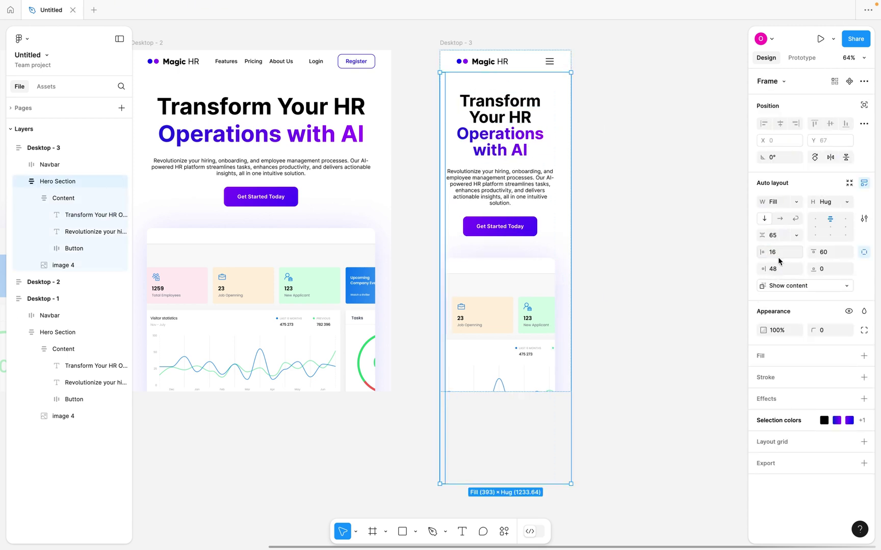
left_click(776, 270)
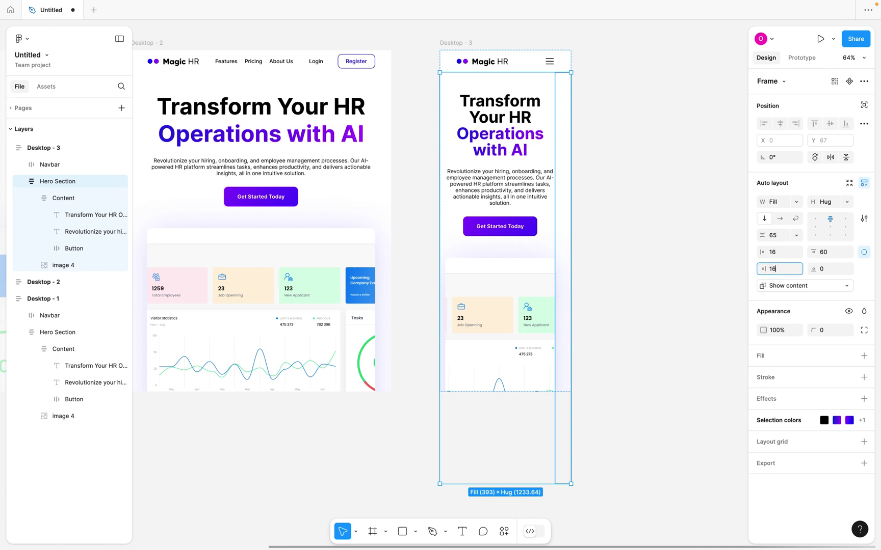
key("Return")
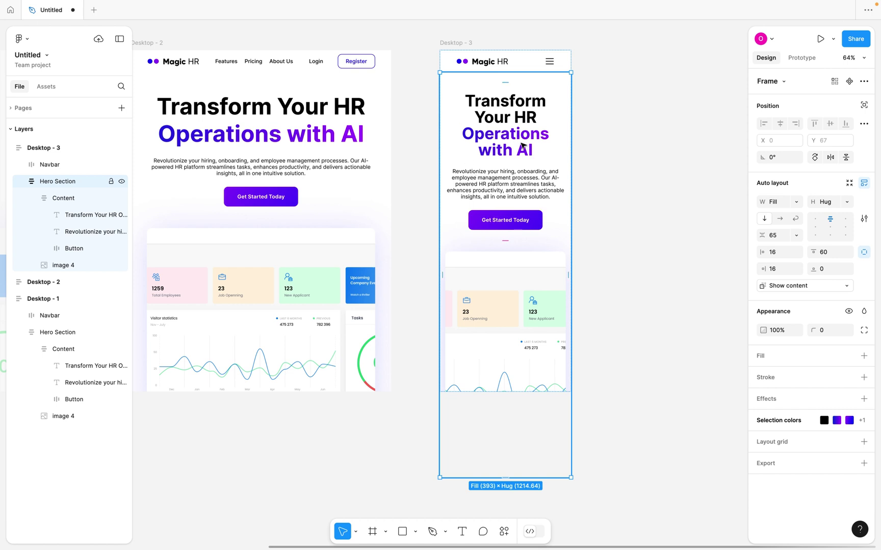
Shrink the Desktop - 3 heading to 32 px and reduce its line height
double_click(494, 156)
double_click(509, 136)
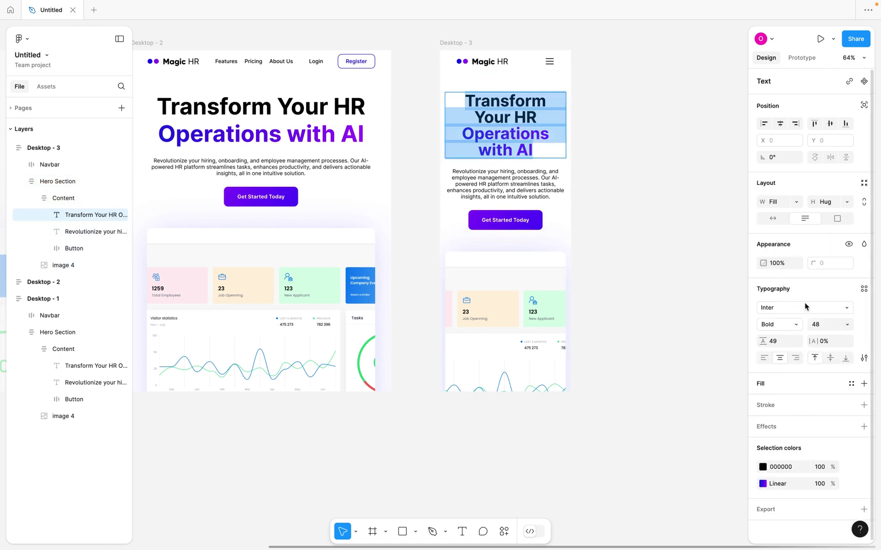
left_click(822, 324)
type("32")
key("Return")
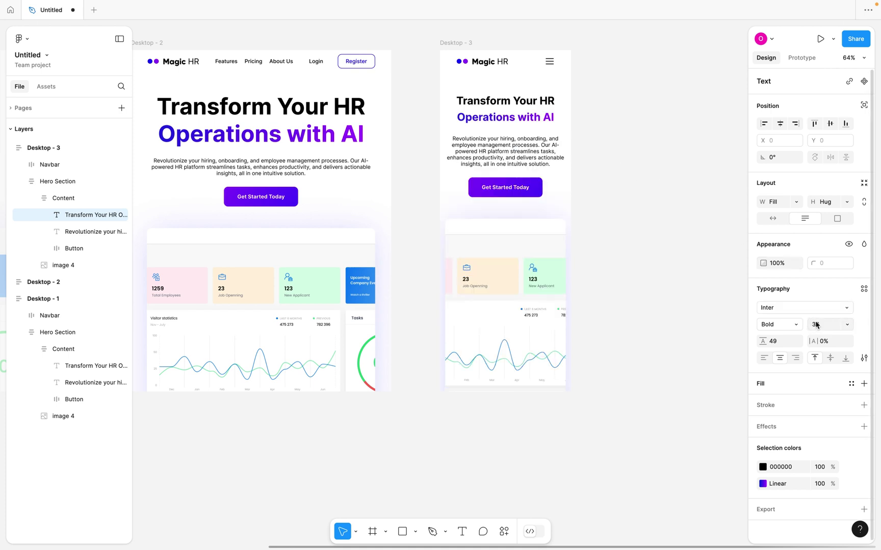
left_click(785, 340)
key("Down")
key("Down")
key("Down")
key("Down")
key("Down")
key("Down")
key("Down")
key("Down")
key("Down")
key("Down")
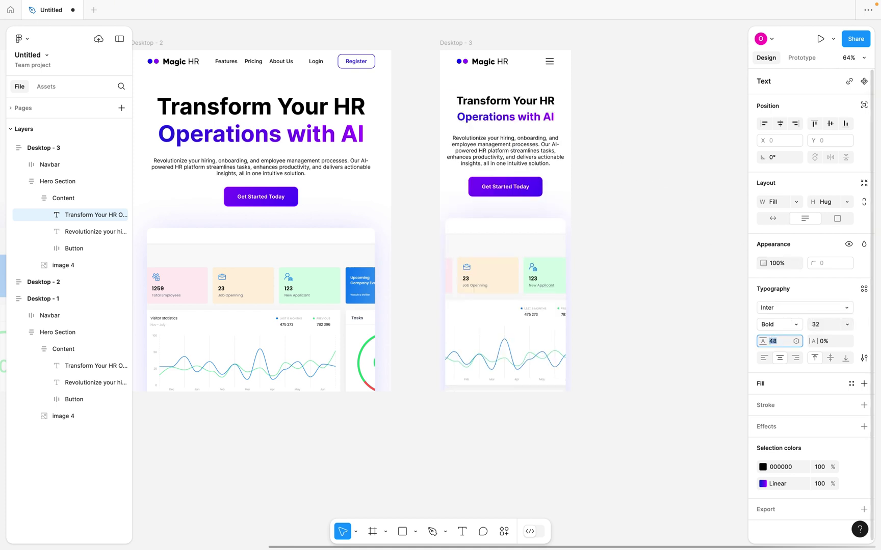
Set the Desktop - 3 dashboard image to Fit and shorten its rectangle to 337 px
scroll(541, 262, "left", 3)
scroll(542, 262, "up", 2)
left_click(541, 261)
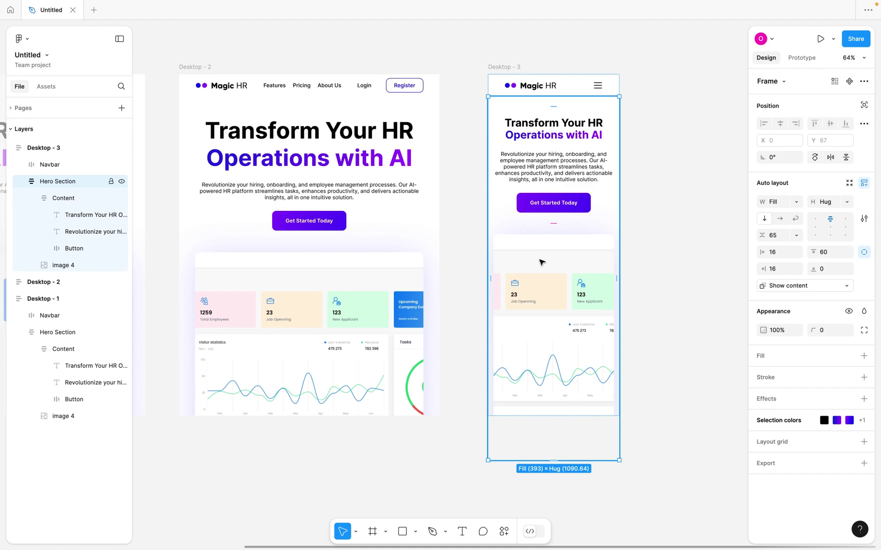
scroll(541, 263, "left", 5)
scroll(541, 263, "down", 1)
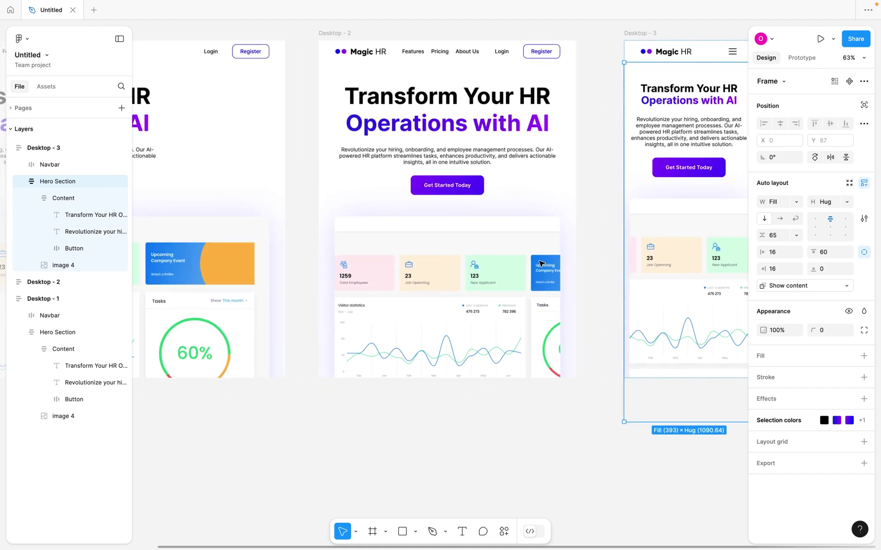
scroll(541, 264, "left", 3)
scroll(541, 263, "up", 1)
scroll(541, 264, "left", 5)
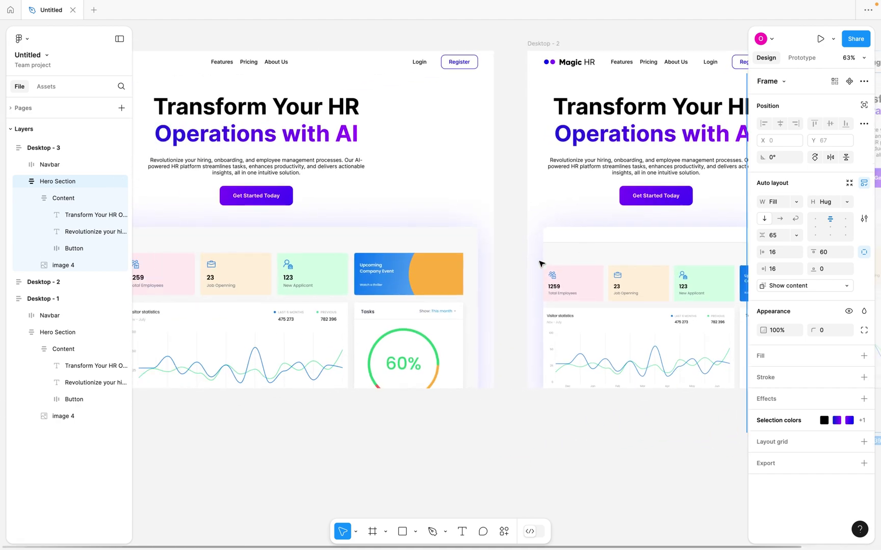
scroll(541, 263, "down", 5)
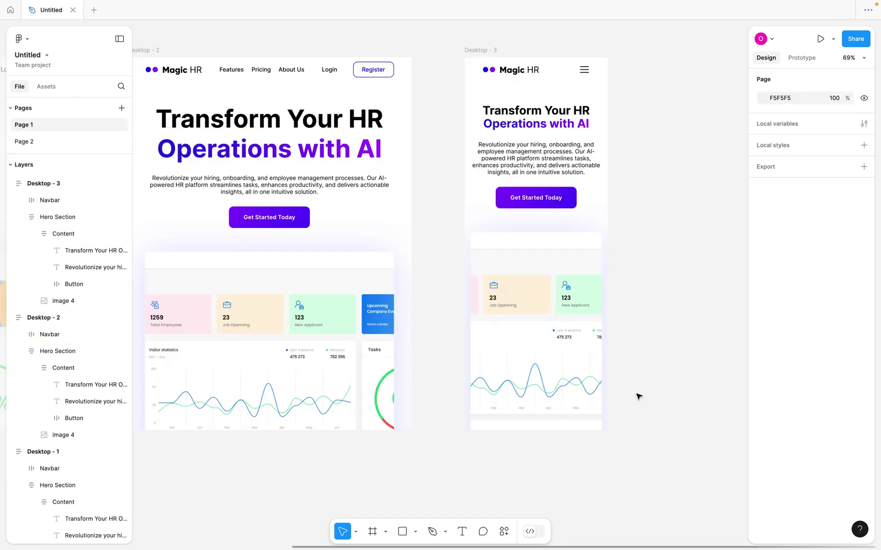
left_click(556, 326)
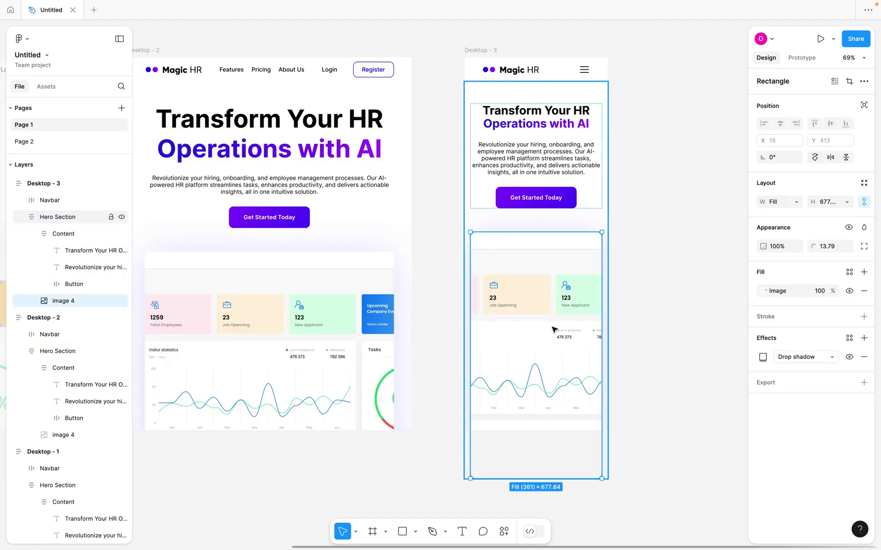
left_click(767, 293)
left_click(648, 322)
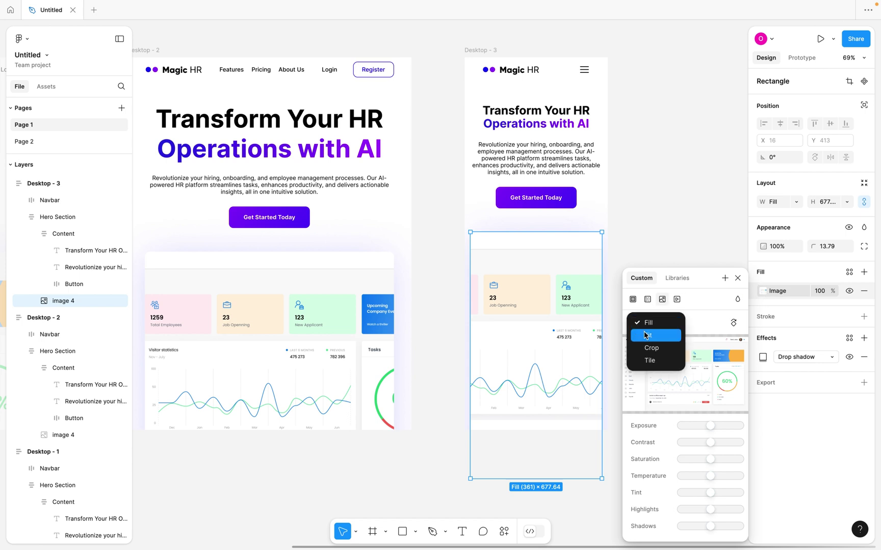
left_click(636, 334)
left_click_drag(525, 479, 533, 333)
left_click(659, 246)
Set the Desktop - 2 dashboard image to Fit and shorten its rectangle to 437 px
scroll(659, 246, "left", 5)
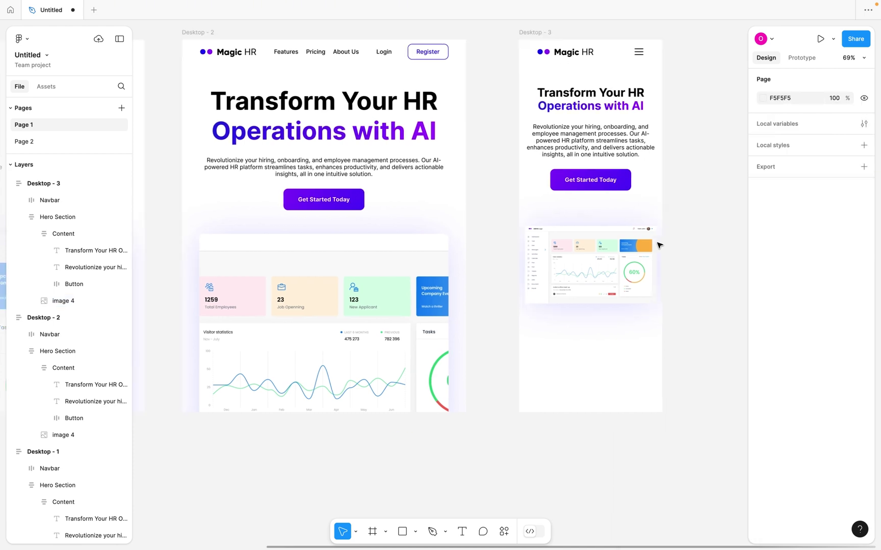
left_click(525, 294)
left_click(525, 293)
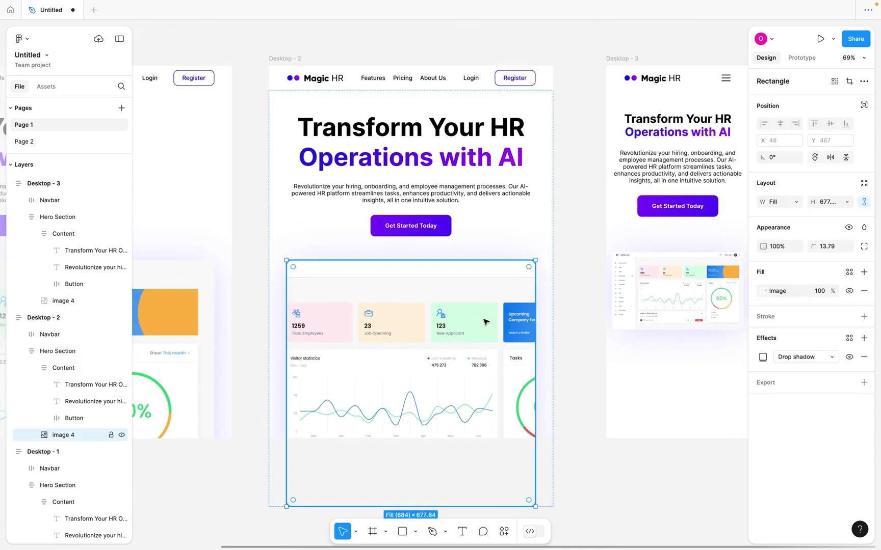
left_click(771, 291)
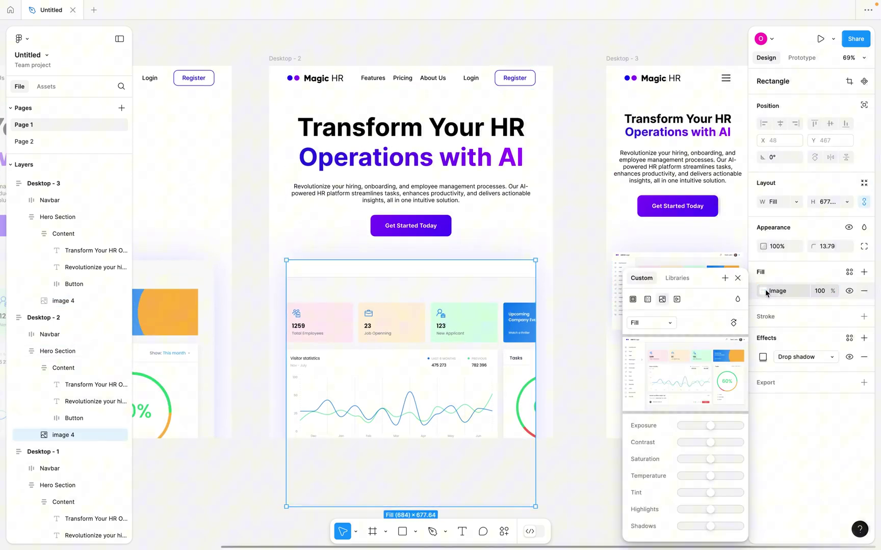
left_click(651, 324)
left_click(645, 336)
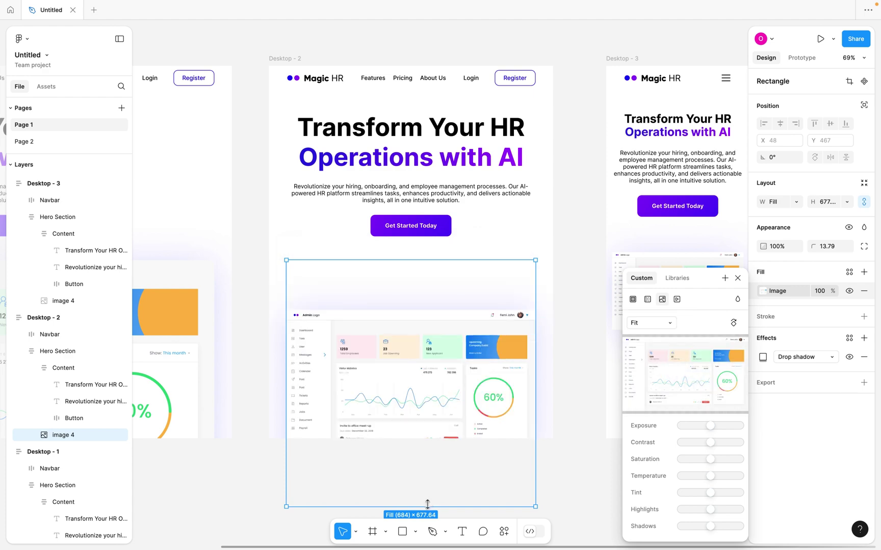
left_click_drag(428, 504, 428, 418)
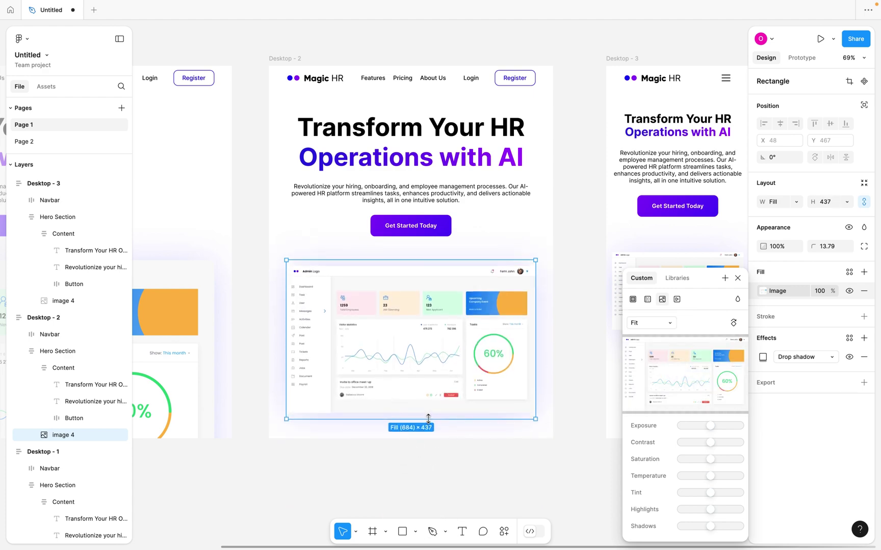
scroll(580, 360, "down", 3)
left_click(580, 360)
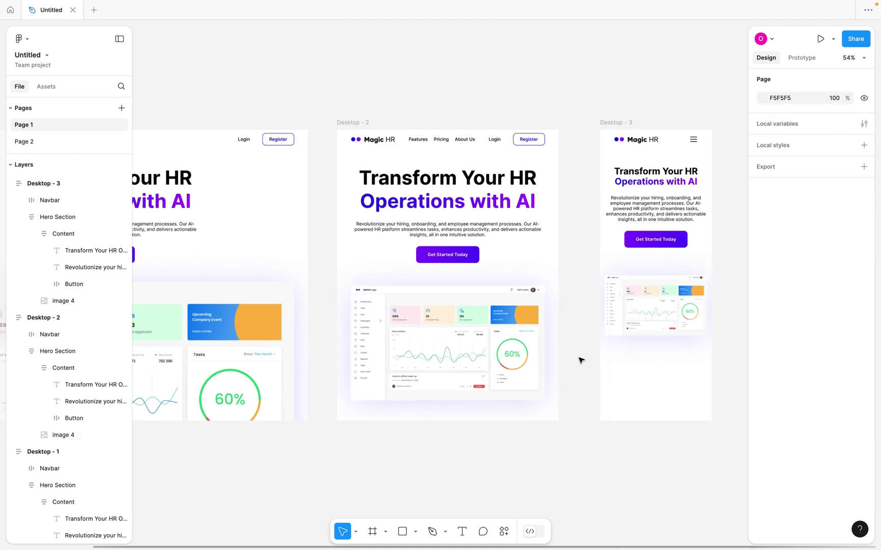
Try a 69 line height and -1% letter spacing on the Desktop - 2 headline
scroll(581, 361, "down", 4)
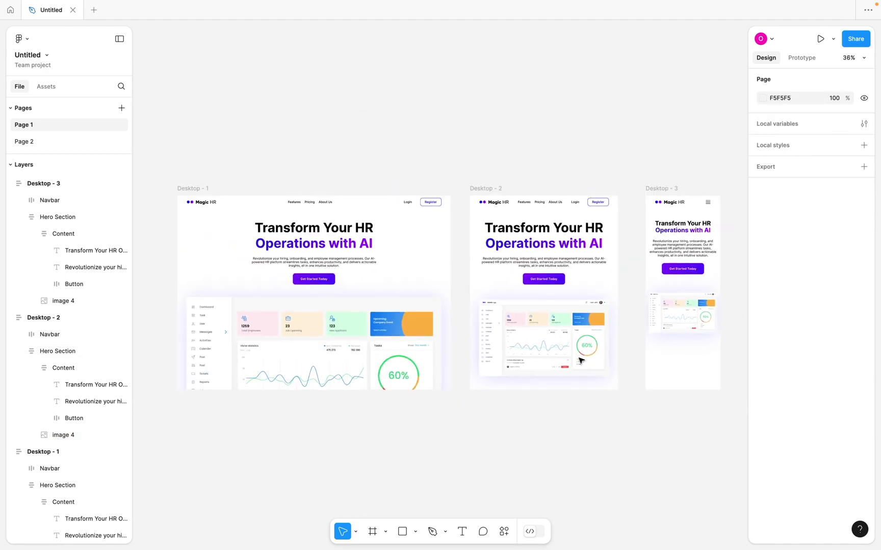
left_click(546, 150)
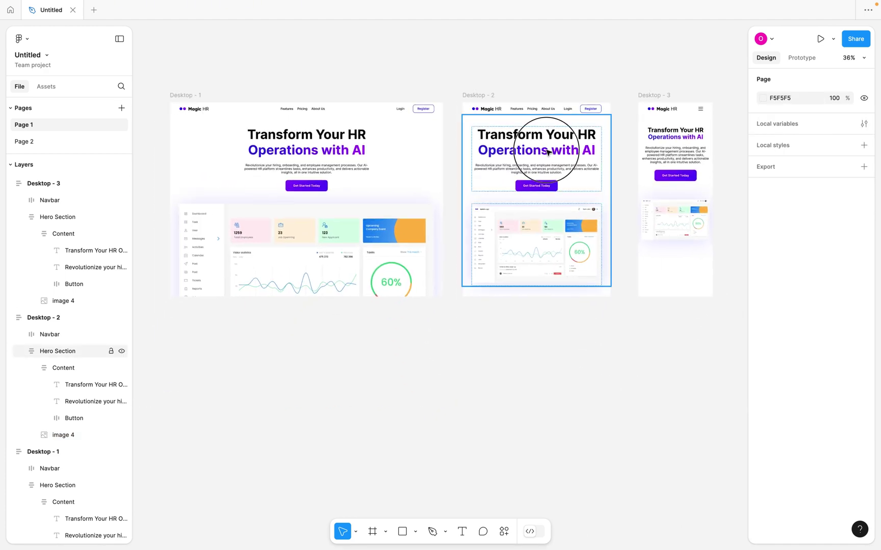
double_click(546, 151)
triple_click(547, 150)
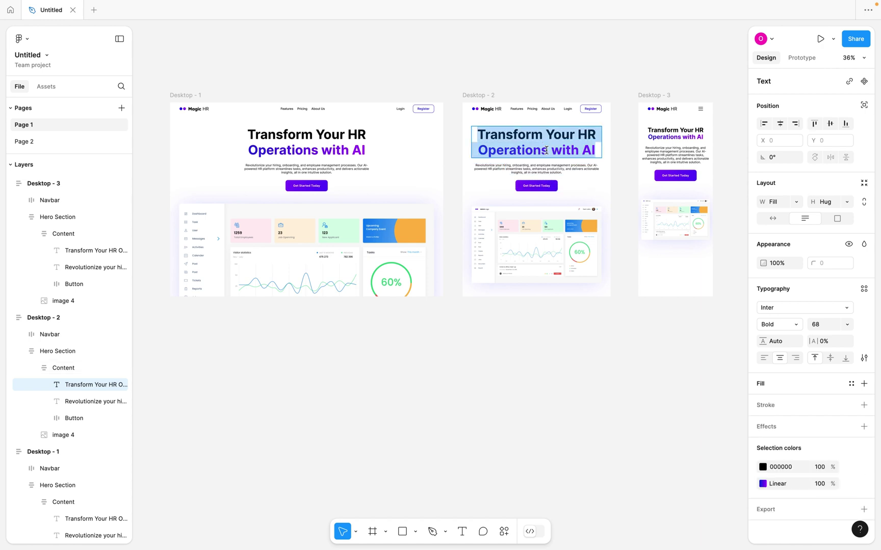
left_click(778, 341)
type("75")
key("Return")
key("Down")
key("Down")
key("Down")
key("Down")
key("Down")
key("Down")
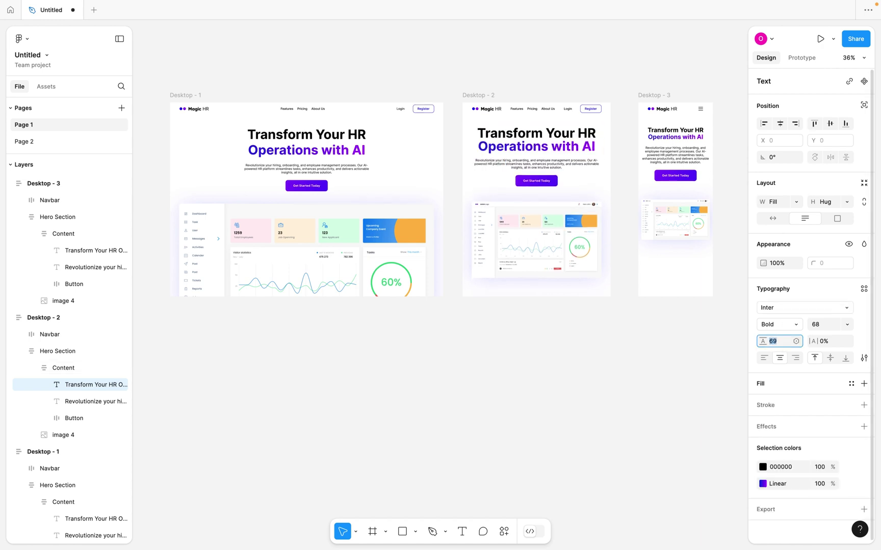
key("Tab")
key("Down")
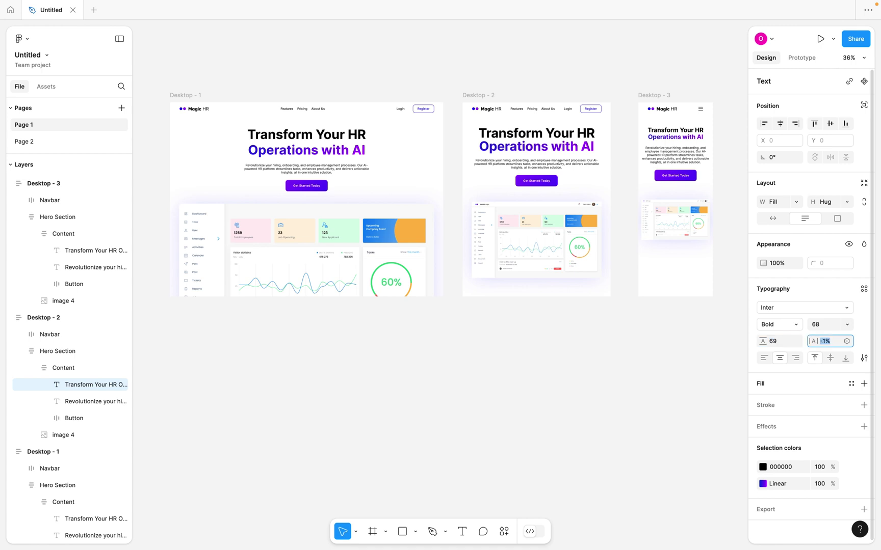
Undo the headline spacing changes and revert the dashboard image adjustments
left_click(323, 152)
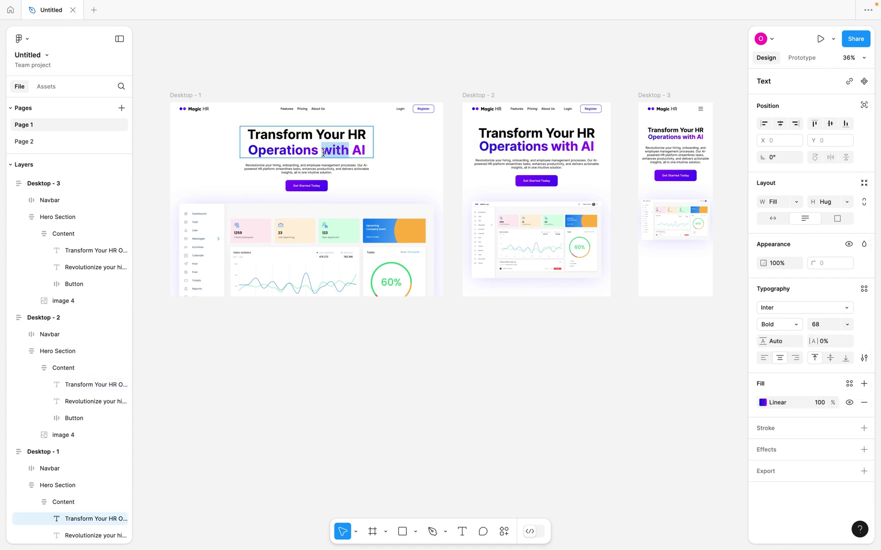
double_click(323, 152)
key("ctrl+z")
key("ctrl+z")
key("ctrl+z")
key("ctrl+z")
key("ctrl+z")
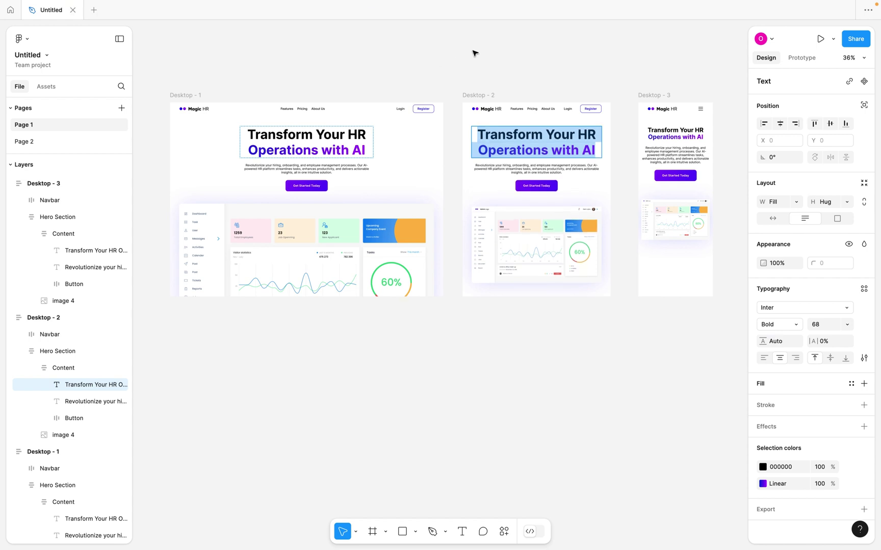
key("Escape")
left_click(521, 51)
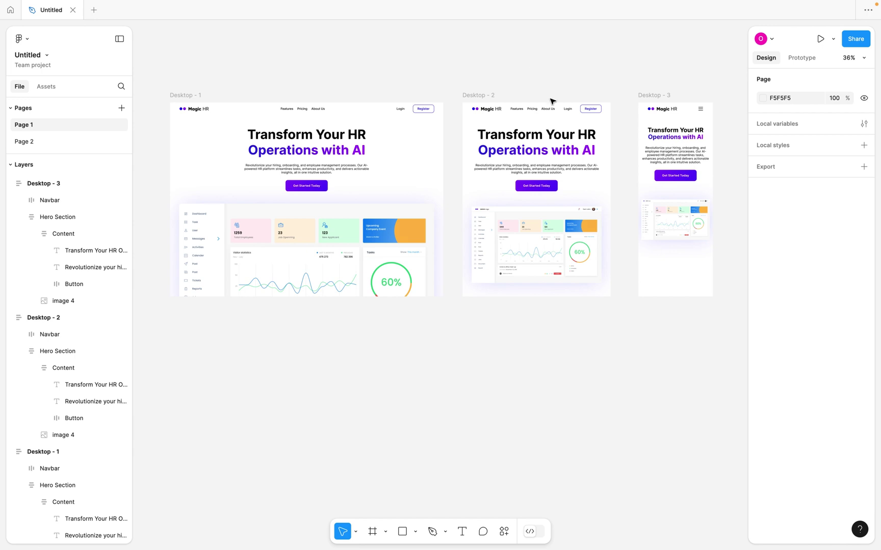
key("ctrl+z")
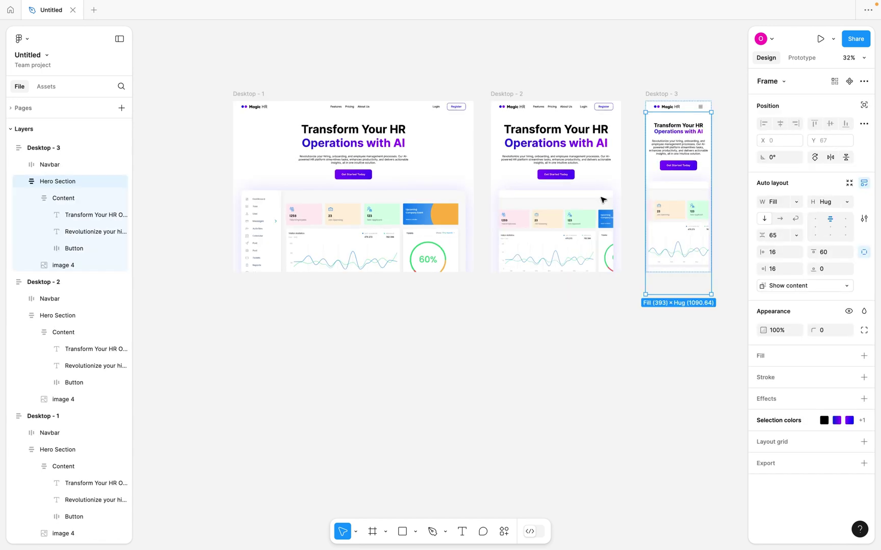